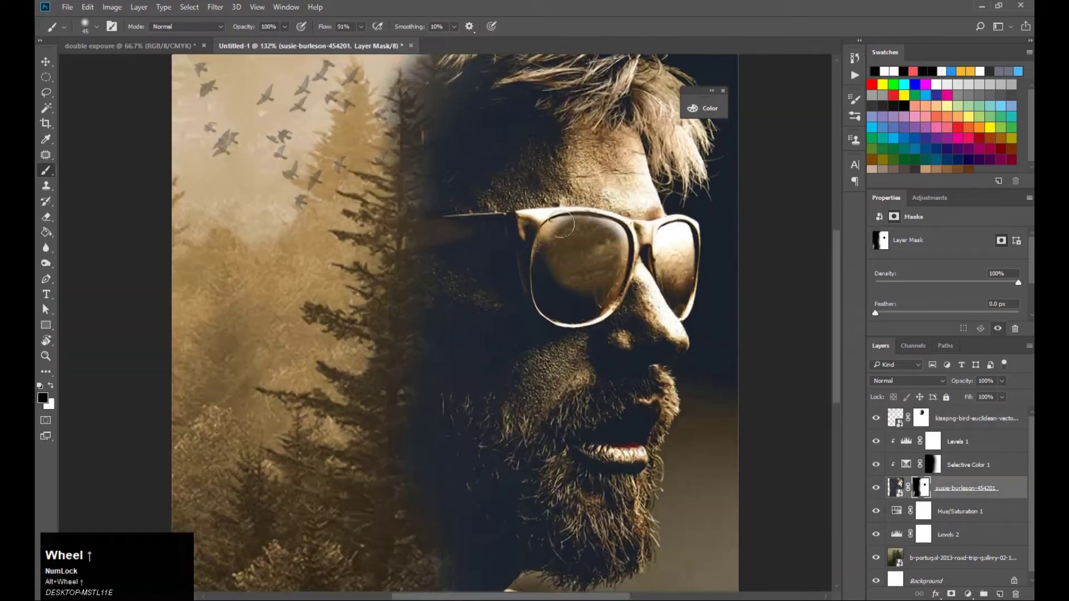
# Mask out both sunglasses lenses on the portrait layer, and brush over the lenses on the Hue/Saturation 1 layer's mask
pyautogui.keyDown('alt'); pyautogui.scroll(4, 562, 225); pyautogui.keyUp('alt')
pyautogui.moveTo(562, 224); pyautogui.dragTo(571, 298)
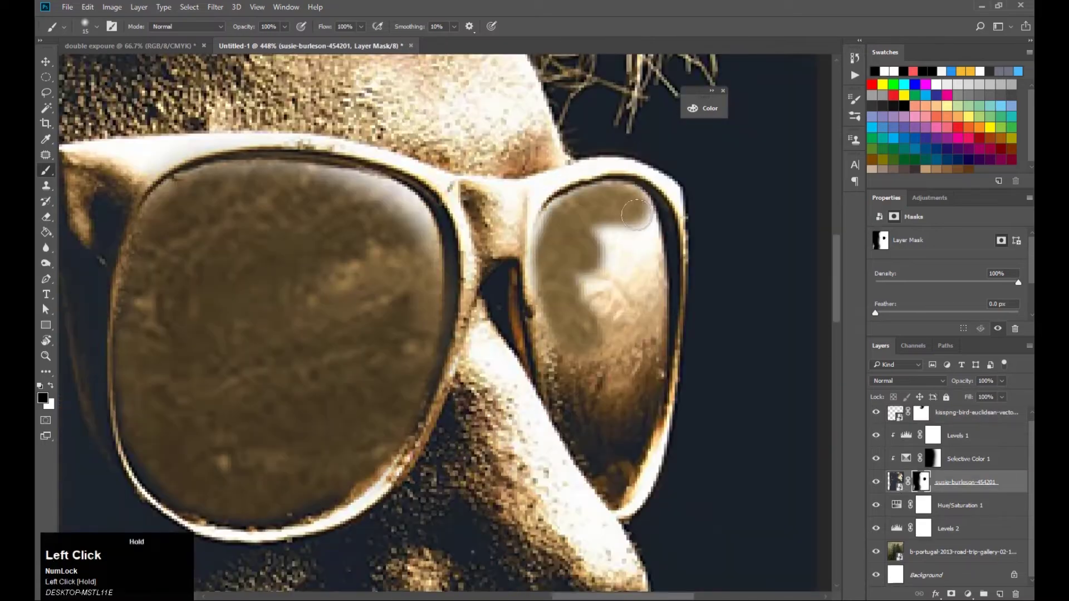
pyautogui.click(924, 505)
pyautogui.press('x')
pyautogui.moveTo(312, 234); pyautogui.dragTo(534, 445)
pyautogui.click(921, 482)
pyautogui.hotkey('ctrl', '-')
pyautogui.hotkey('ctrl', '-')
pyautogui.hotkey('ctrl', '-')
# Add a text layer with the artist's name as a signature and transform it on the composition
pyautogui.click(896, 505)
pyautogui.write('vtSajid Ali')
pyautogui.hotkey('ctrl', 't')
pyautogui.press('Return')
pyautogui.keyDown('alt'); pyautogui.scroll(-2, 584, 366); pyautogui.keyUp('alt')
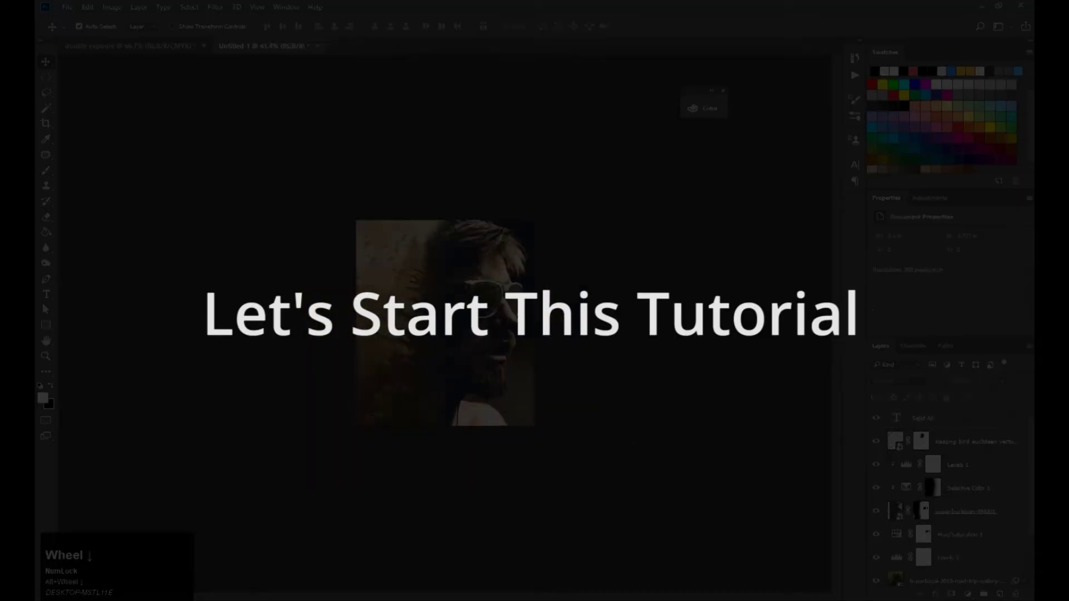
pyautogui.keyDown('alt'); pyautogui.scroll(1, 446, 323); pyautogui.keyUp('alt')
pyautogui.press('Tab')
pyautogui.hotkey('ctrl', '0')
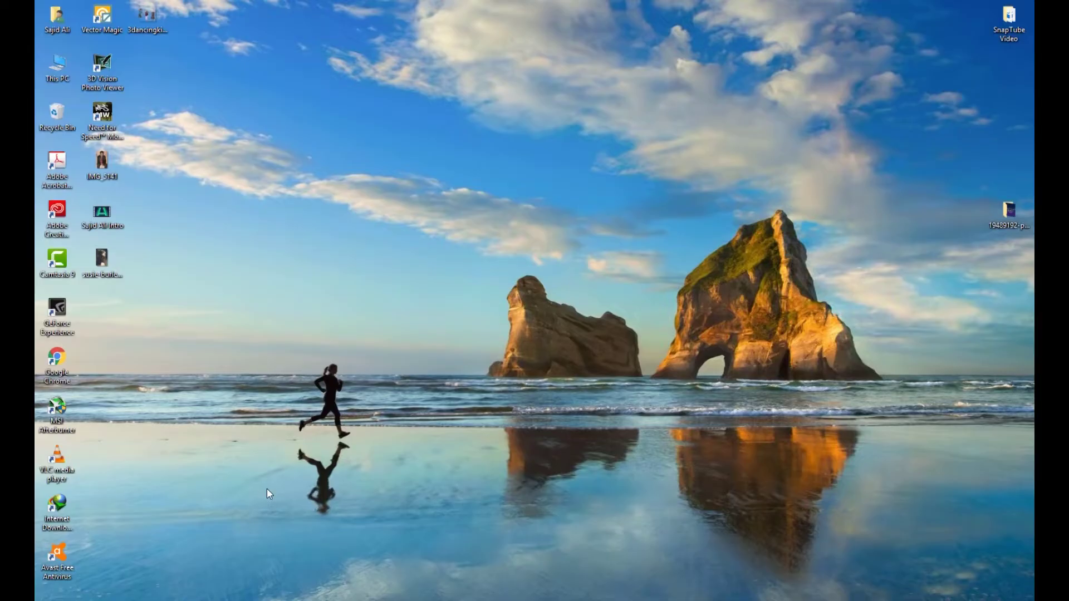
# Switch to Photoshop and create a 720 x 833 pixel RGB document at 300 pixels/inch with a white background
pyautogui.click(329, 600)
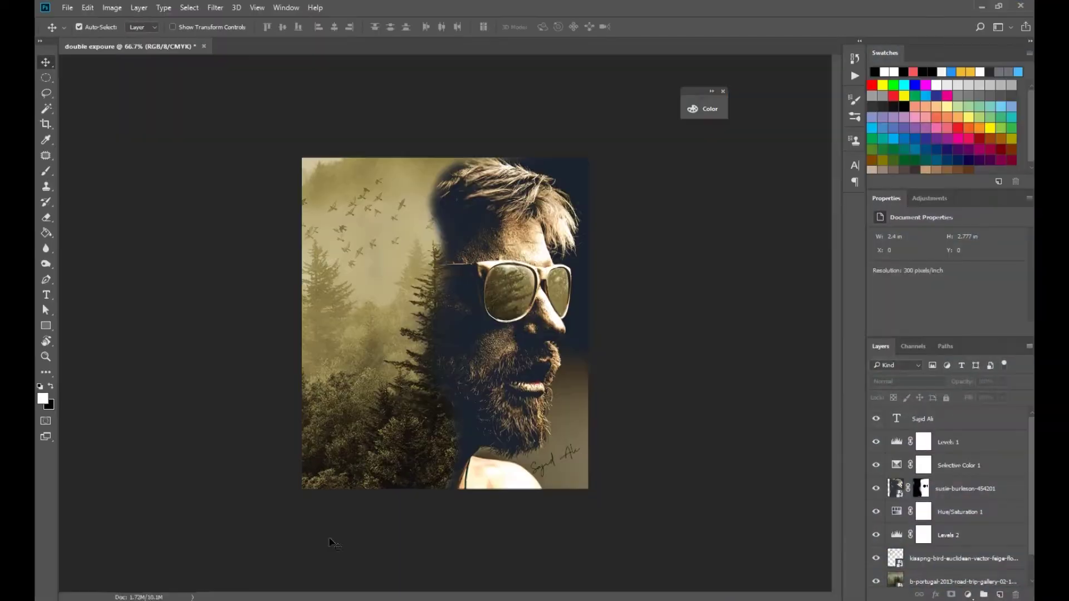
pyautogui.keyDown('alt'); pyautogui.scroll(2, 468, 480); pyautogui.keyUp('alt')
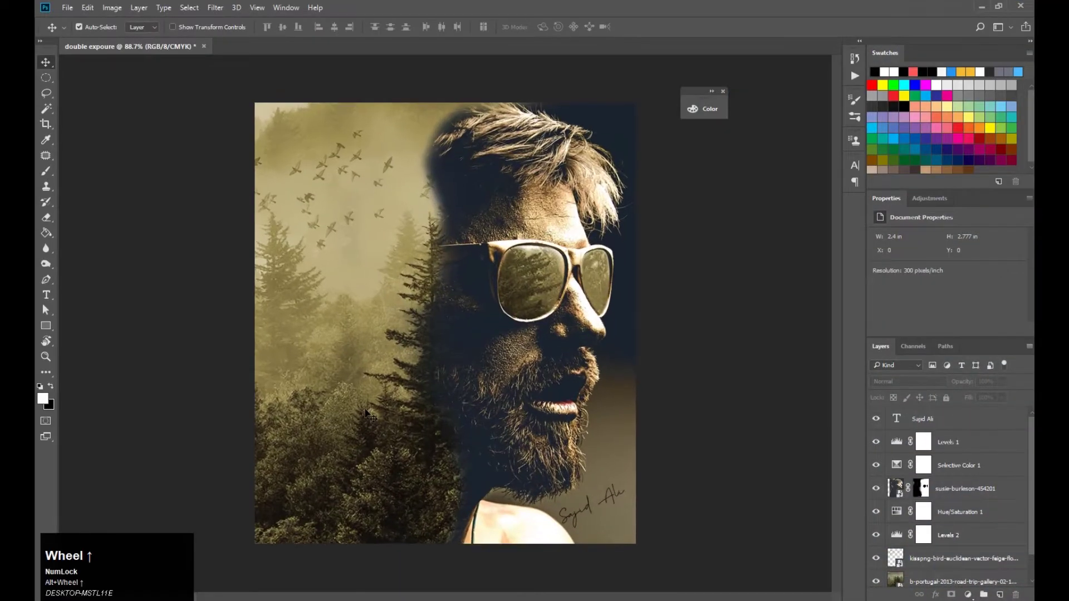
pyautogui.keyDown('alt'); pyautogui.scroll(-1, 366, 413); pyautogui.keyUp('alt')
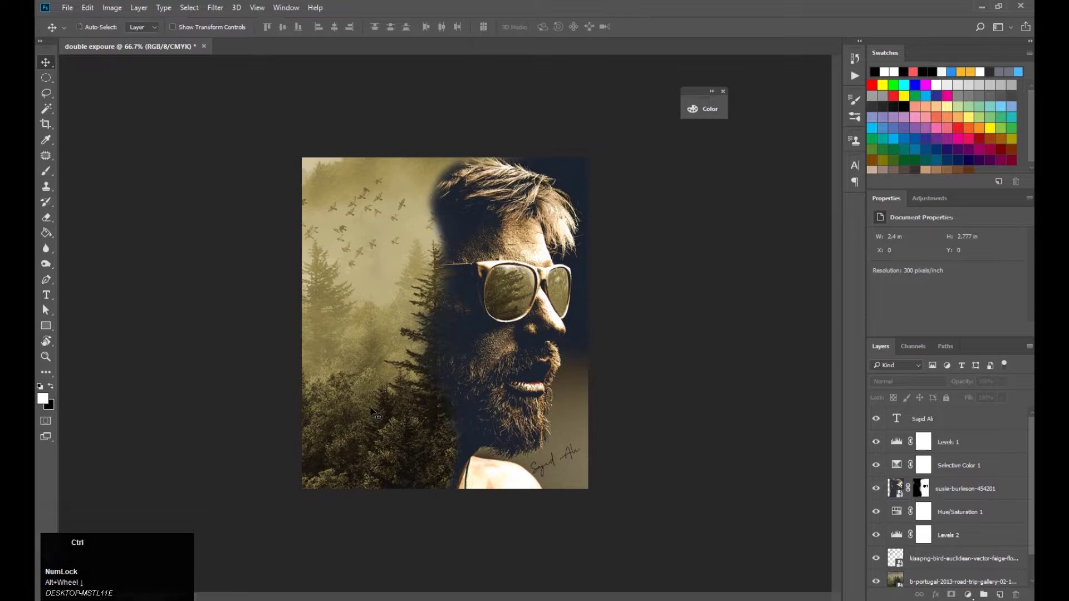
pyautogui.hotkey('ctrl', 'n')
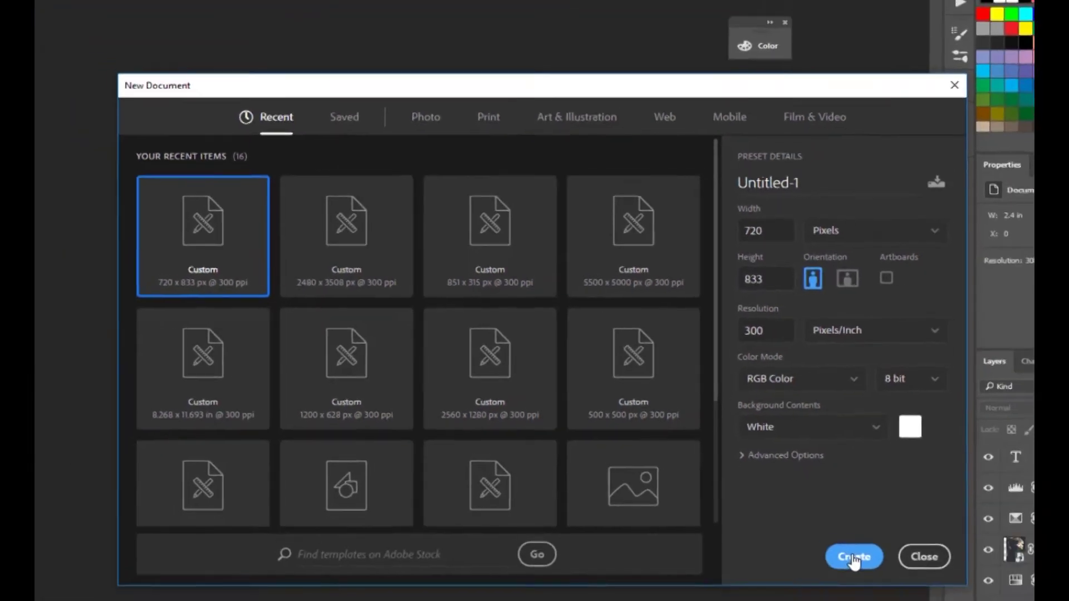
pyautogui.click(854, 558)
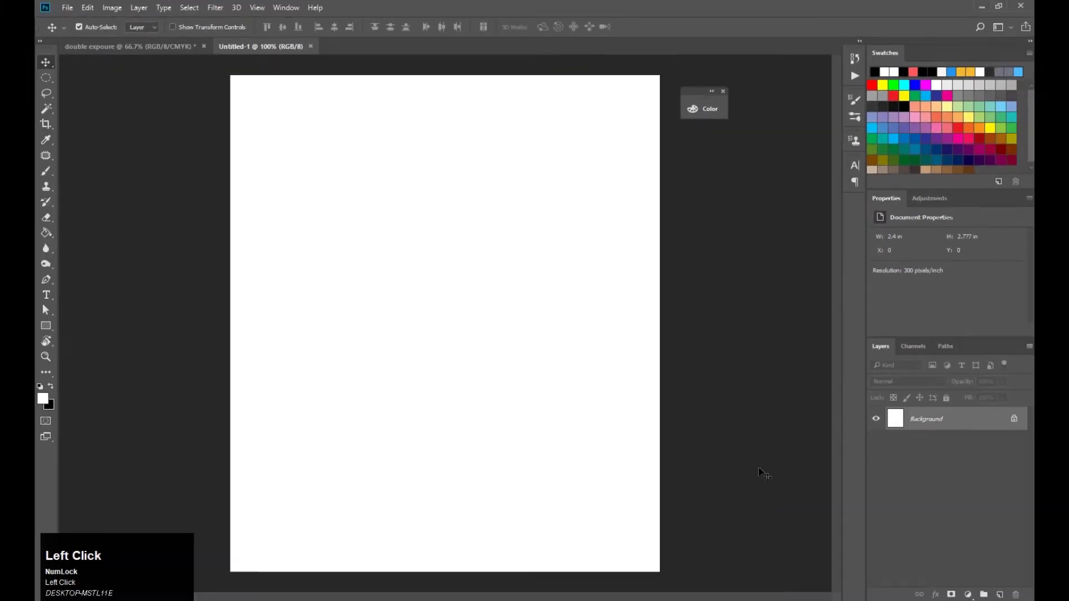
# Place the bearded man's portrait photo in the document, scale it to about 12%, and position it toward the canvas's right side
pyautogui.click(982, 5)
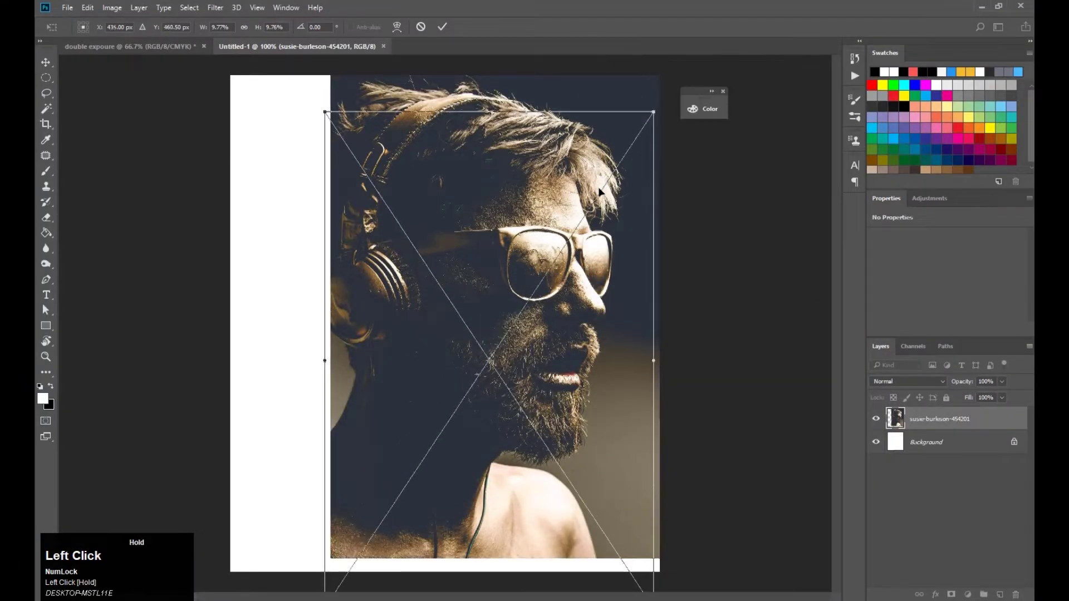
pyautogui.keyDown('alt'); pyautogui.scroll(-3, 590, 189); pyautogui.keyUp('alt')
pyautogui.moveTo(564, 203)
pyautogui.mouseDown()
pyautogui.moveTo(575, 172)
pyautogui.moveTo(559, 191)
pyautogui.mouseUp()
pyautogui.moveTo(578, 156); pyautogui.dragTo(581, 152)
pyautogui.moveTo(564, 174); pyautogui.dragTo(565, 174)
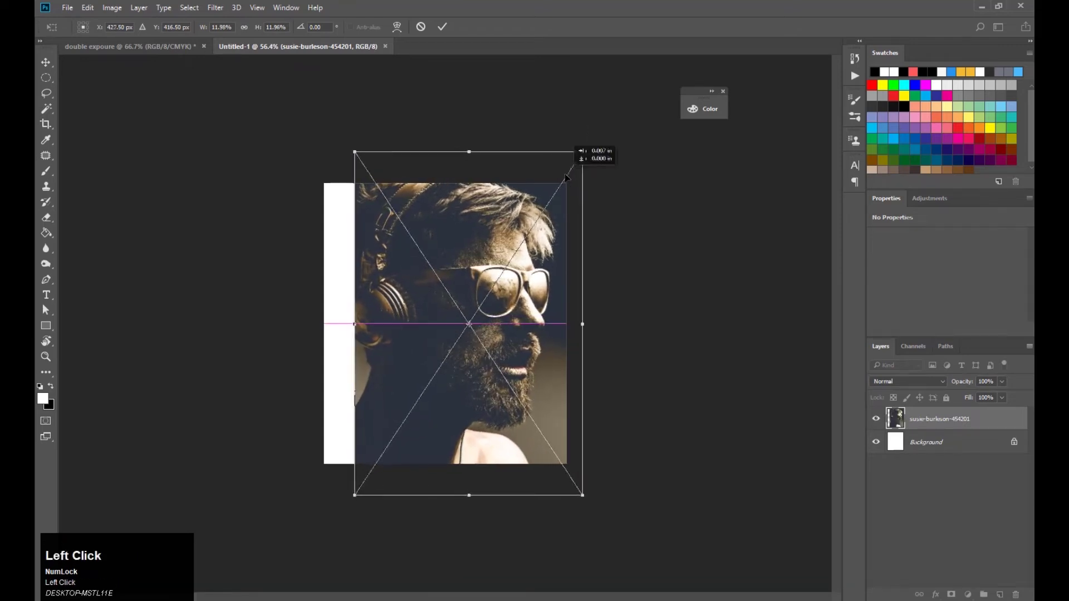
pyautogui.press('Return')
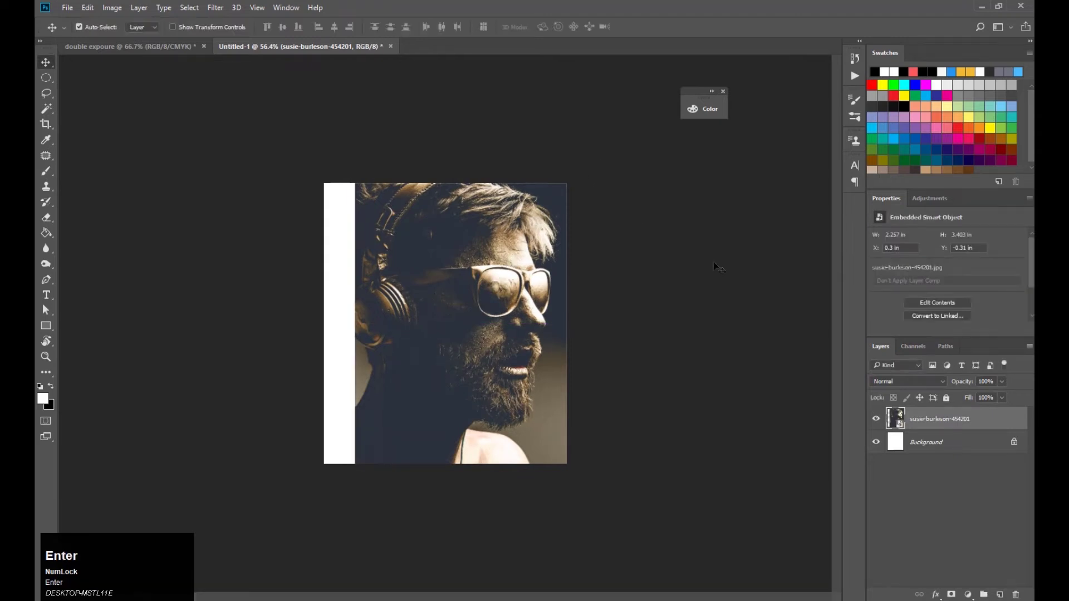
# Add a Selective Color adjustment layer above the portrait
pyautogui.click(747, 375)
pyautogui.click(940, 424)
pyautogui.click(913, 347)
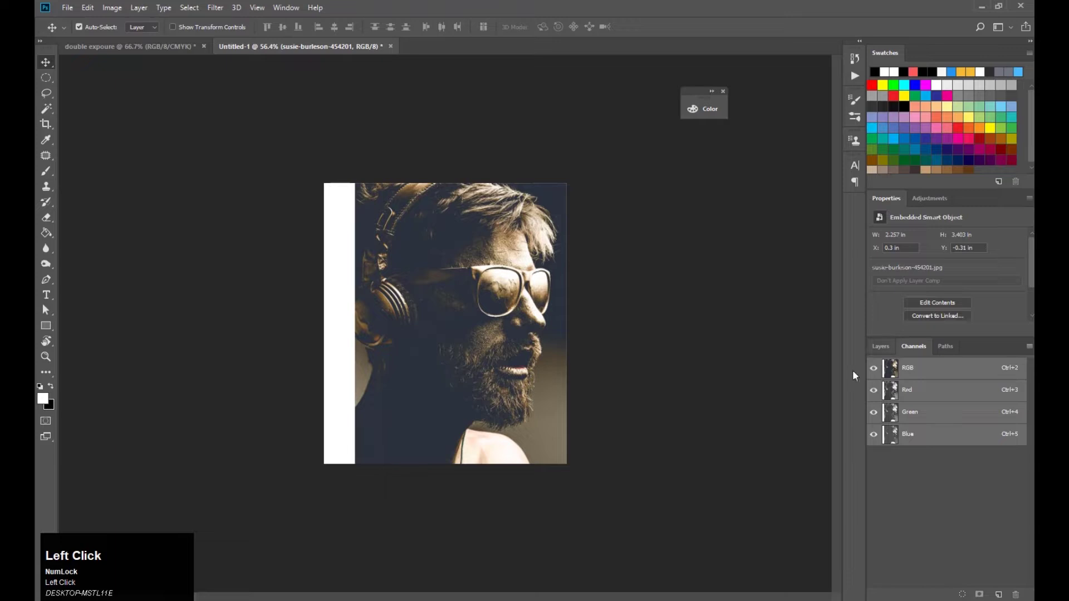
pyautogui.click(880, 347)
pyautogui.click(920, 199)
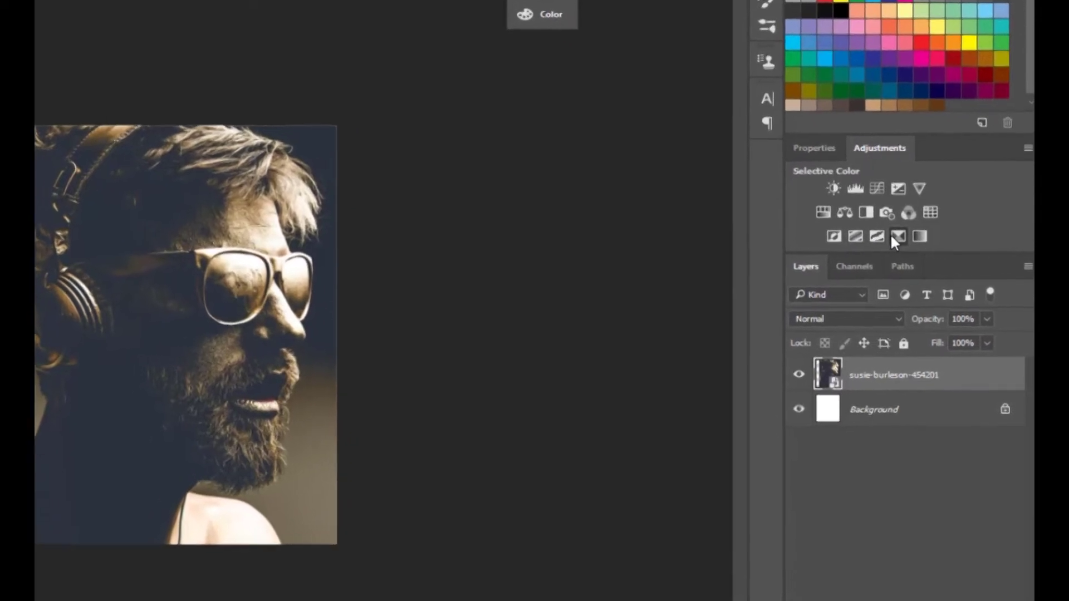
pyautogui.click(918, 246)
# Adjust the Black amount of the Whites in the Selective Color layer
pyautogui.scroll(-2, 936, 268)
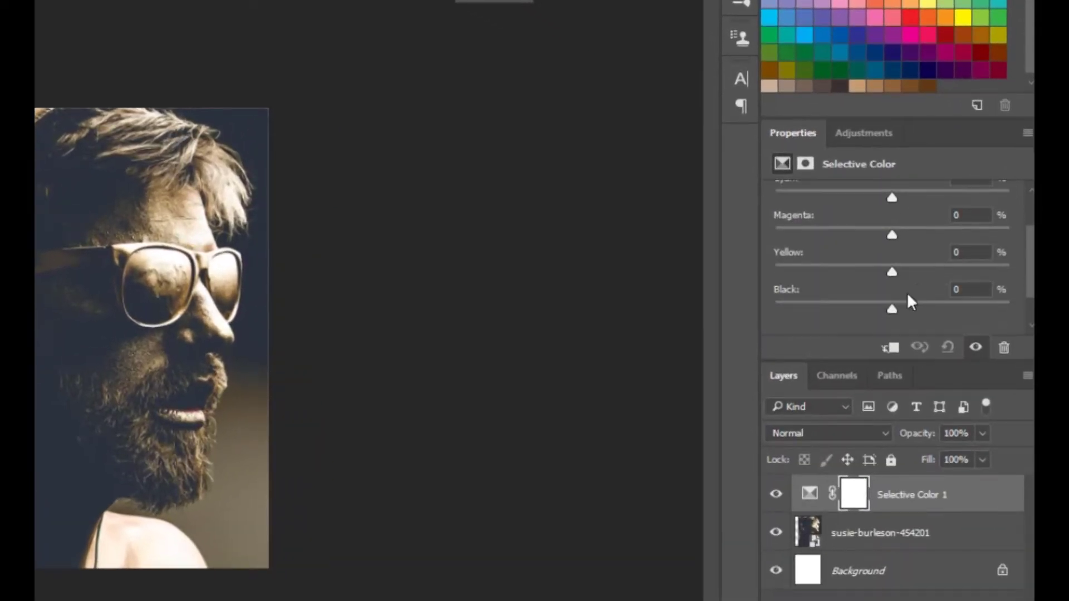
pyautogui.moveTo(892, 309); pyautogui.dragTo(910, 310)
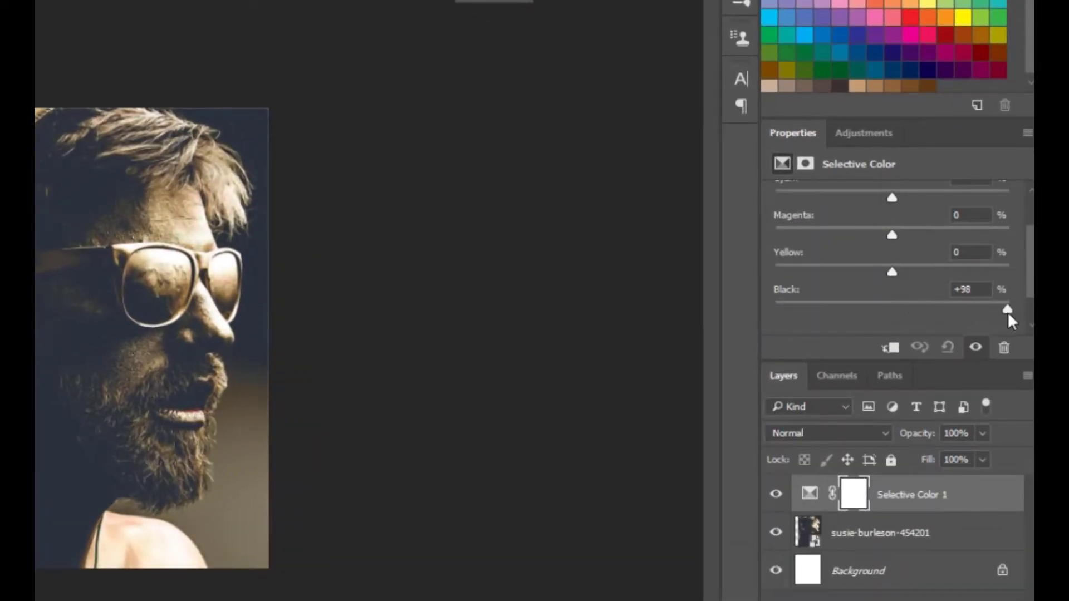
pyautogui.moveTo(1007, 313); pyautogui.dragTo(885, 314)
pyautogui.scroll(2, 961, 316)
# Raise the Black amount of the Reds in the Selective Color layer
pyautogui.click(856, 198)
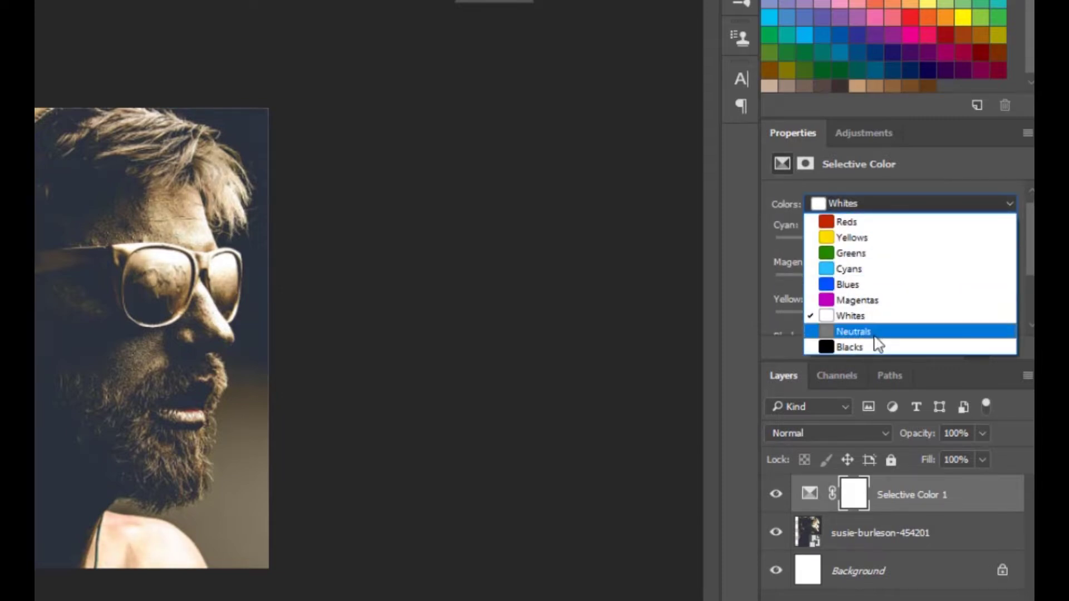
pyautogui.click(869, 223)
pyautogui.scroll(-2, 924, 301)
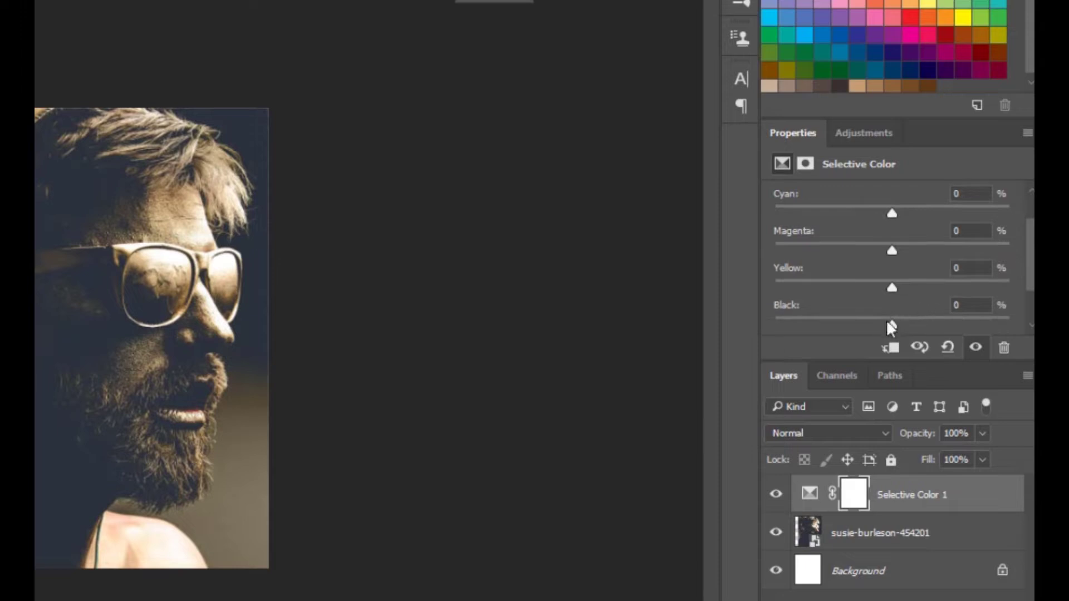
pyautogui.moveTo(971, 322); pyautogui.dragTo(1014, 324)
pyautogui.scroll(2, 958, 312)
# Set the Black amount of the Blacks in the Selective Color layer to +4%
pyautogui.click(895, 222)
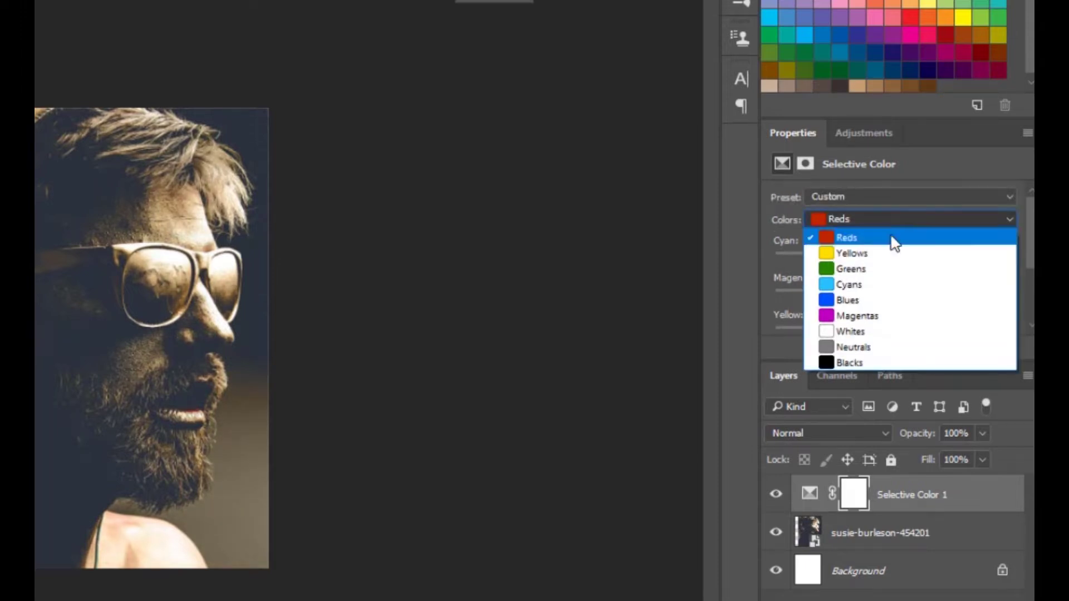
pyautogui.click(835, 363)
pyautogui.scroll(-2, 913, 326)
pyautogui.moveTo(888, 311); pyautogui.dragTo(899, 311)
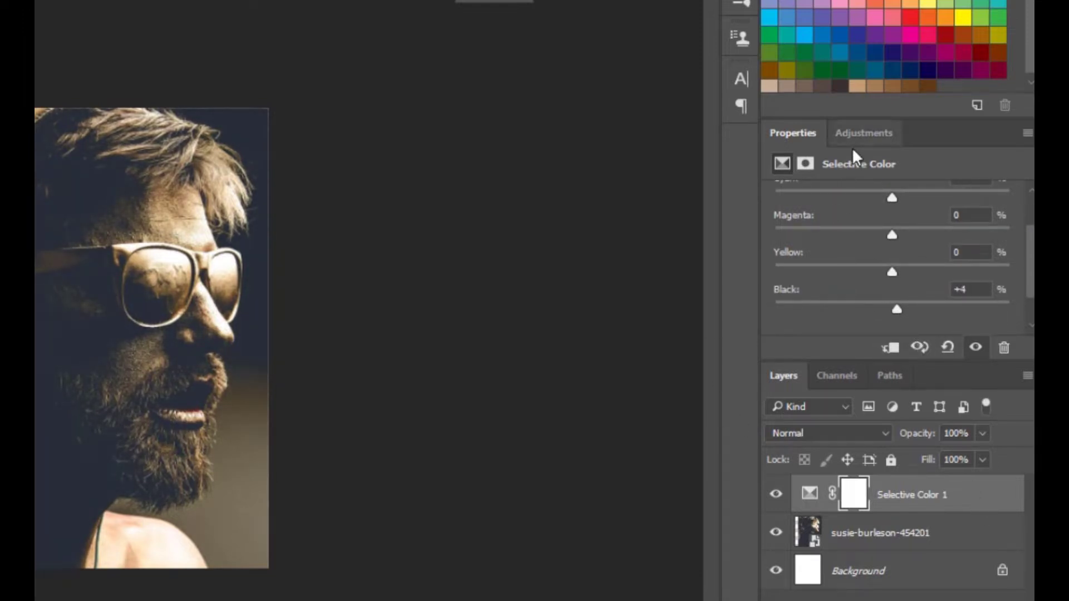
# Clip the Selective Color adjustment to the portrait layer
pyautogui.click(872, 543)
pyautogui.click(904, 506)
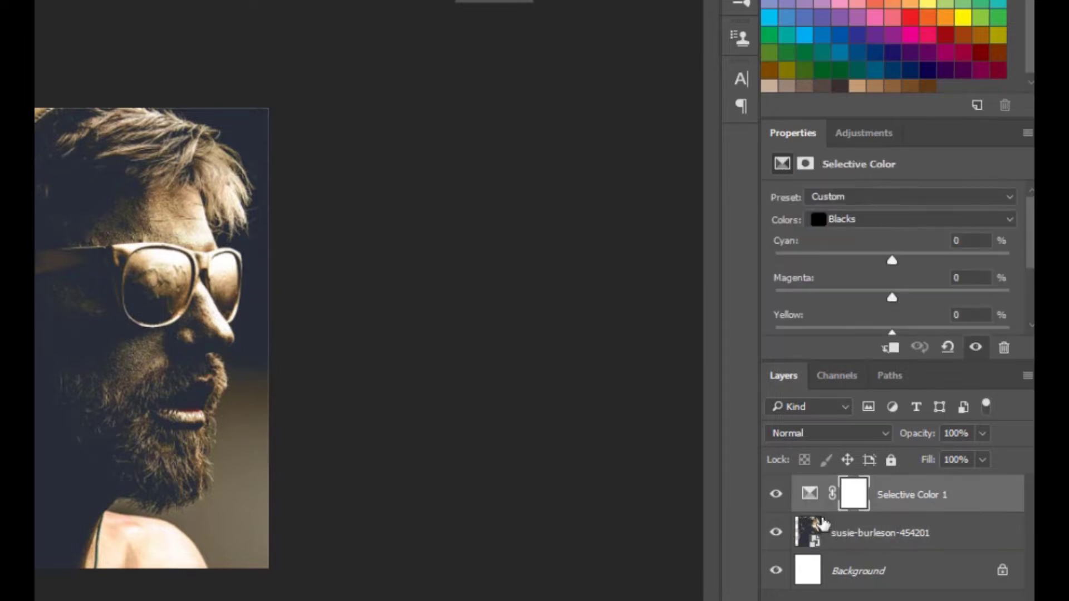
pyautogui.click(890, 348)
# Add a Levels adjustment layer clipped to the portrait above the Selective Color layer
pyautogui.click(852, 142)
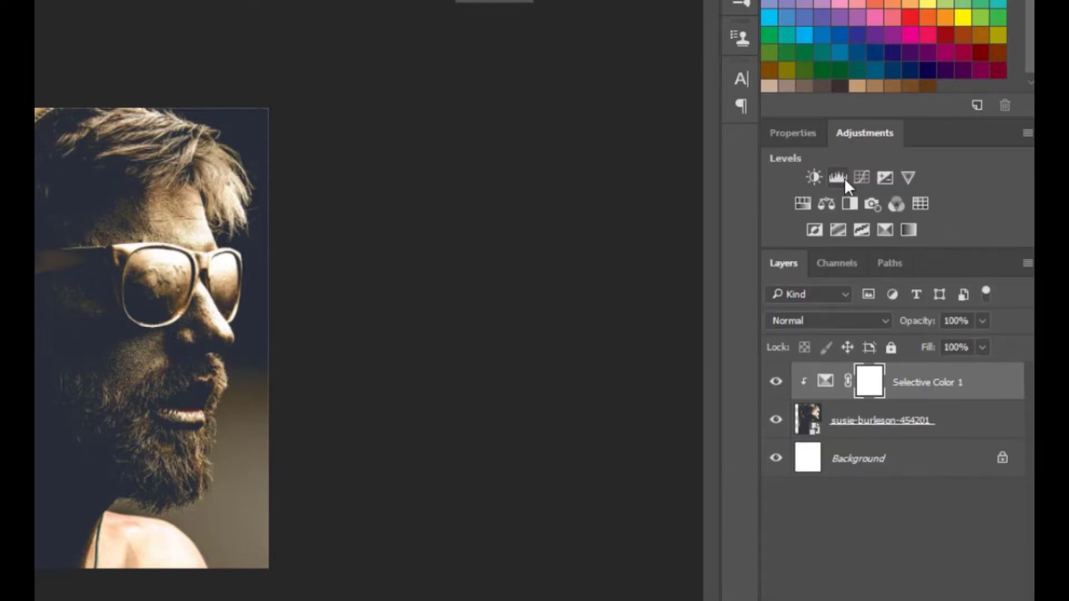
pyautogui.click(844, 178)
pyautogui.keyDown('alt'); pyautogui.click(823, 507); pyautogui.keyUp('alt')
# Set the Levels input values to 10 for shadows, 0.94 for midtones and 255 for highlights
pyautogui.scroll(-2, 904, 299)
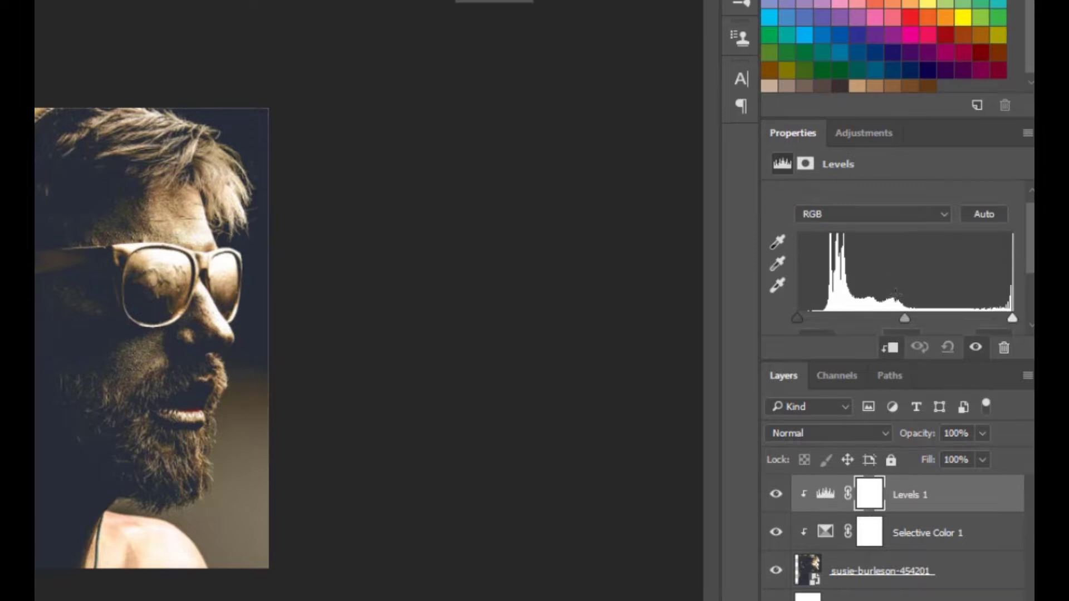
pyautogui.moveTo(908, 301)
pyautogui.mouseDown()
pyautogui.moveTo(918, 302)
pyautogui.moveTo(907, 300)
pyautogui.mouseUp()
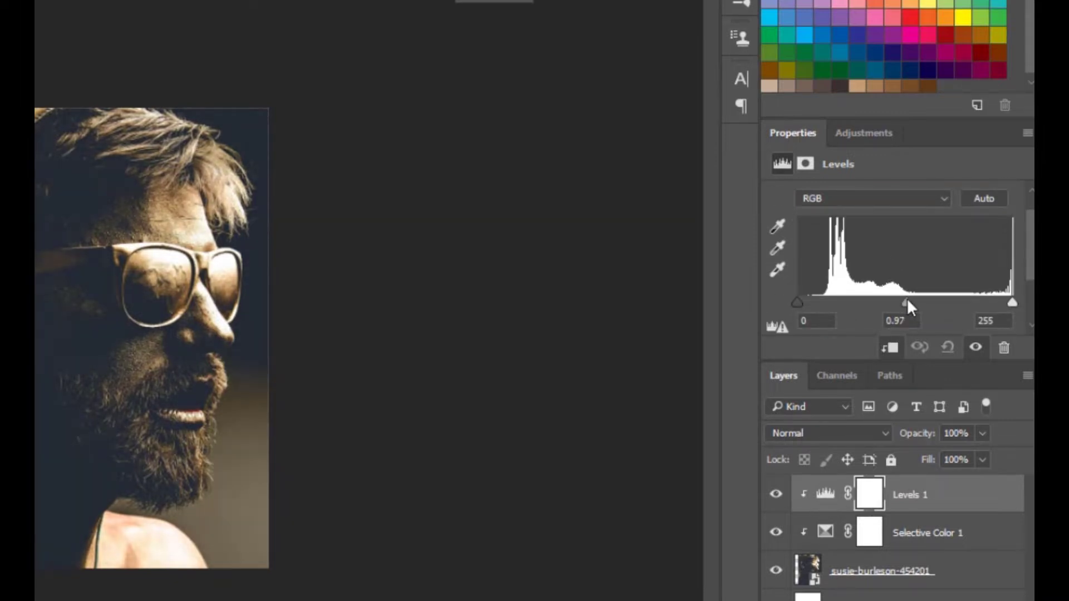
pyautogui.moveTo(1011, 302)
pyautogui.mouseDown()
pyautogui.moveTo(995, 302)
pyautogui.moveTo(1016, 302)
pyautogui.mouseUp()
pyautogui.moveTo(806, 300); pyautogui.dragTo(807, 299)
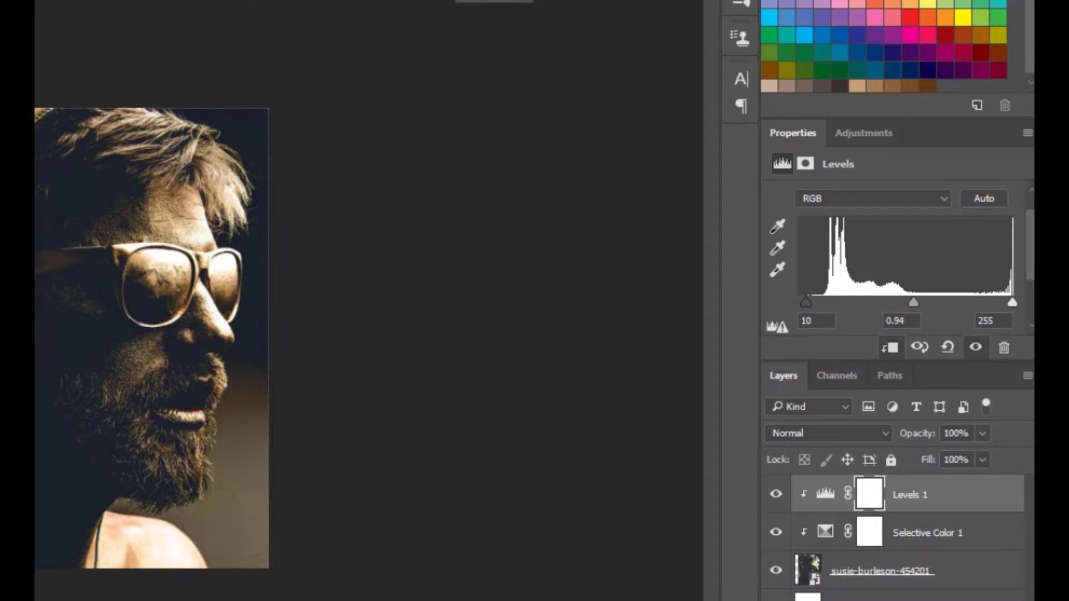
# Select the portrait layer, and switch to the Downloads folder in File Explorer
pyautogui.click(340, 234)
pyautogui.scroll(3, 153, 198)
pyautogui.click(66, 165)
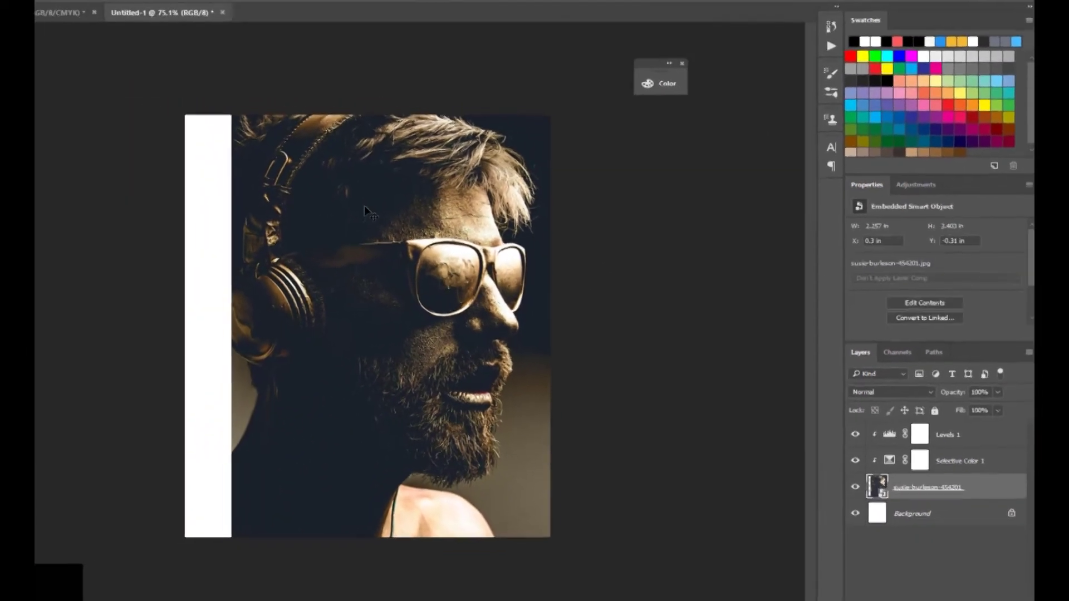
pyautogui.scroll(-3, 365, 205)
pyautogui.click(981, 6)
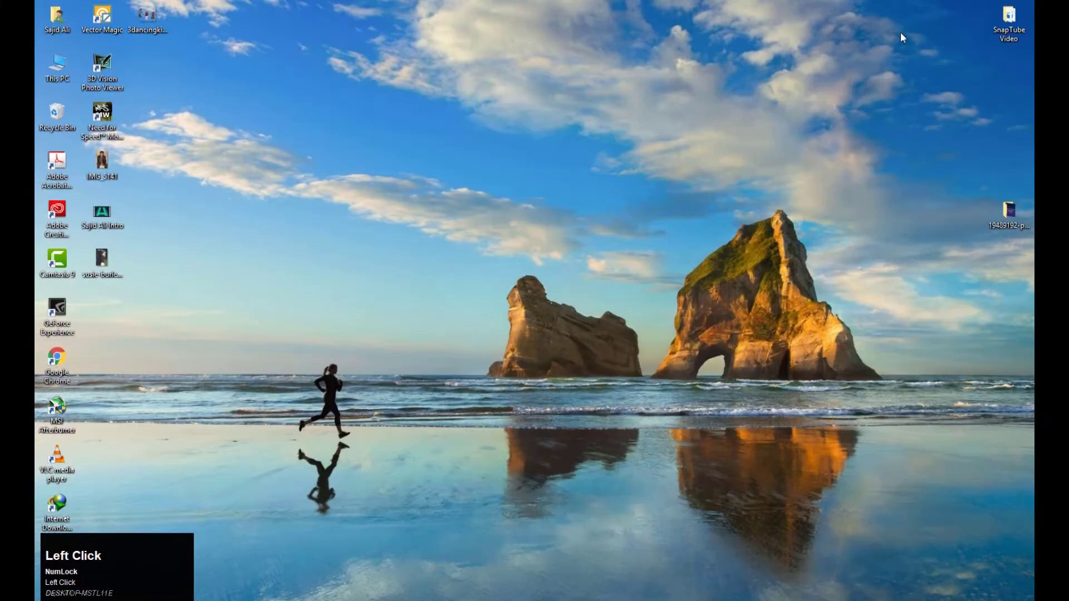
pyautogui.moveTo(310, 600)
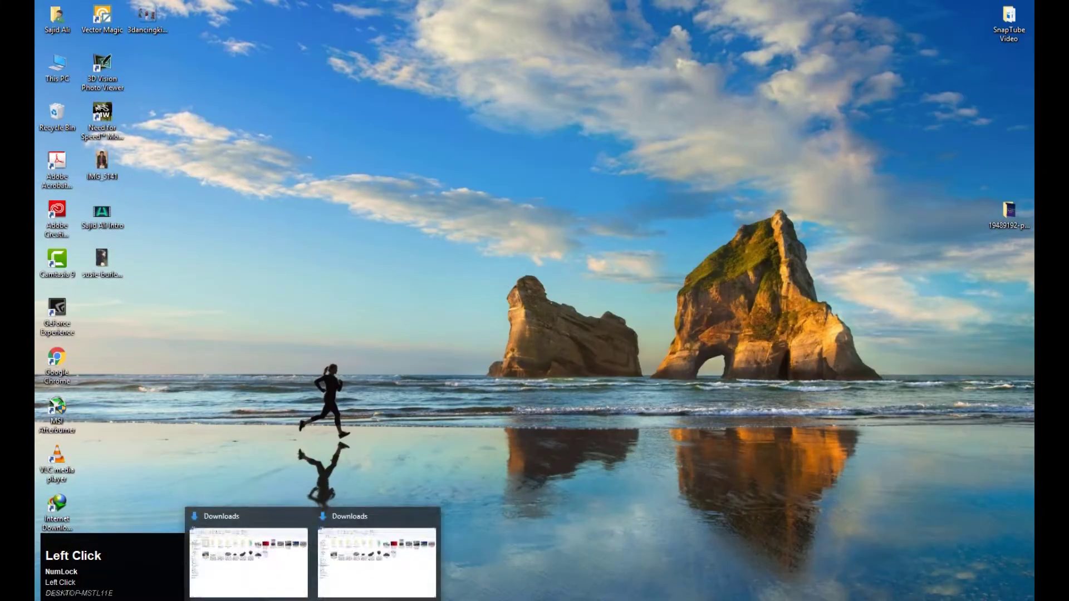
pyautogui.click(373, 570)
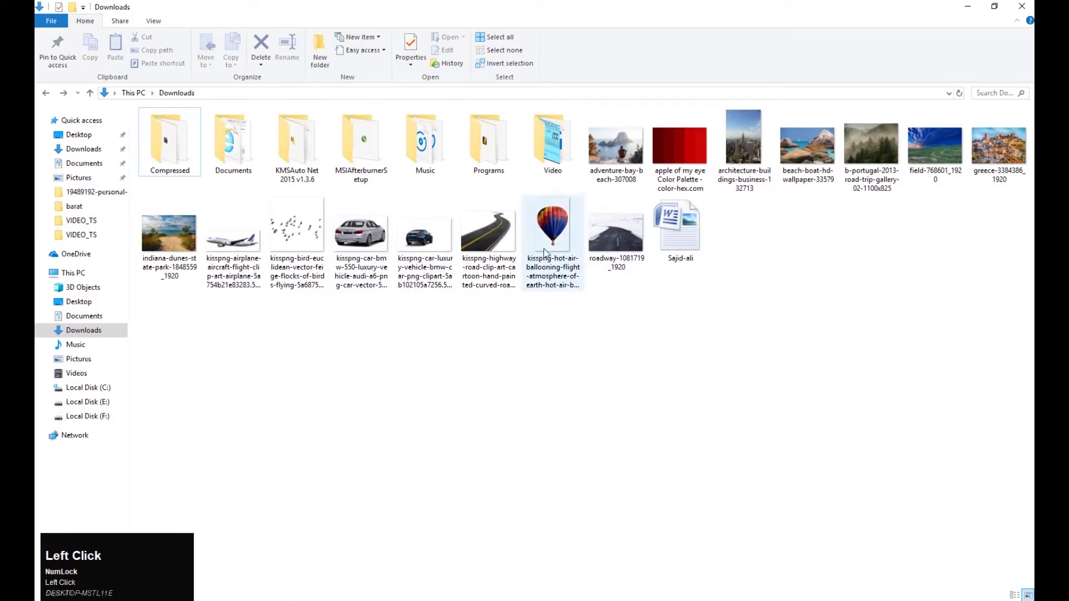
# Place the forest image b-portugal-2013-road-trip-gallery-02-1100x825 in the document, enlarged to about 6.2 x 4.65 in to cover the canvas
pyautogui.moveTo(868, 156); pyautogui.dragTo(415, 368)
pyautogui.moveTo(537, 276); pyautogui.dragTo(743, 154)
pyautogui.moveTo(651, 287); pyautogui.dragTo(550, 201)
pyautogui.press('Return')
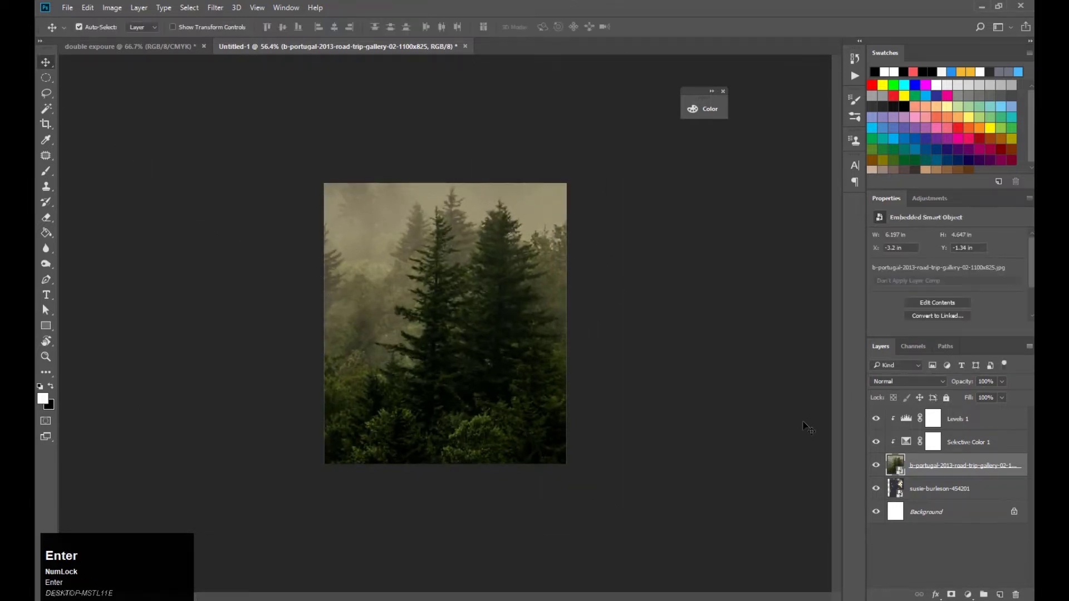
# Move the forest layer below the portrait and clip the Selective Color and Levels adjustments to the portrait again
pyautogui.hotkey('ctrl', '[')
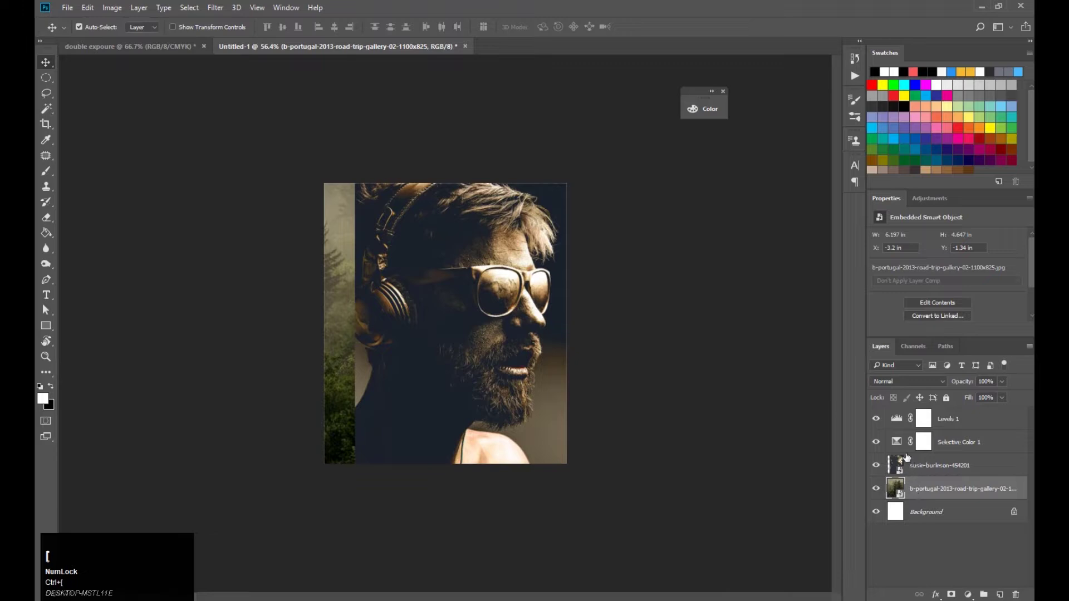
pyautogui.keyDown('alt'); pyautogui.click(905, 453); pyautogui.keyUp('alt')
pyautogui.click(915, 496)
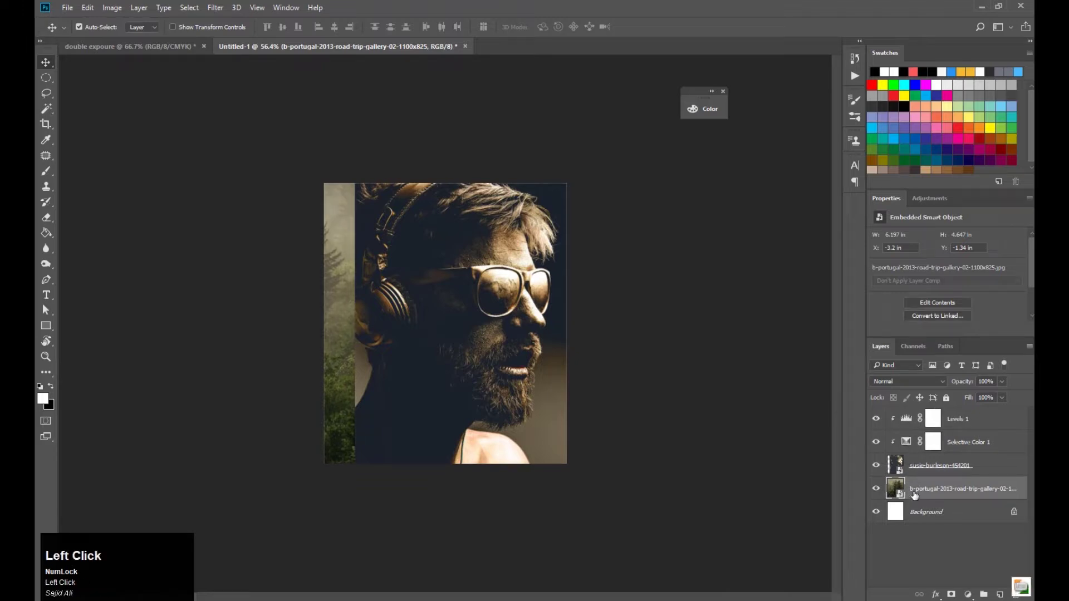
pyautogui.click(1001, 384)
pyautogui.click(983, 395)
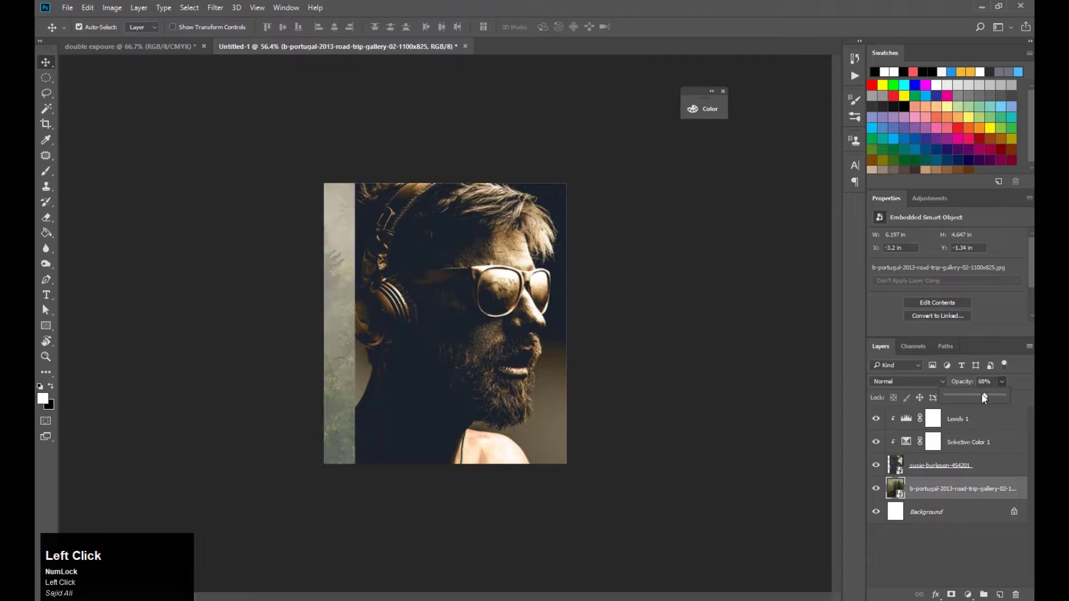
pyautogui.moveTo(983, 395); pyautogui.dragTo(1006, 396)
# Lower the portrait layer's opacity to 67% so the forest shows through
pyautogui.click(961, 470)
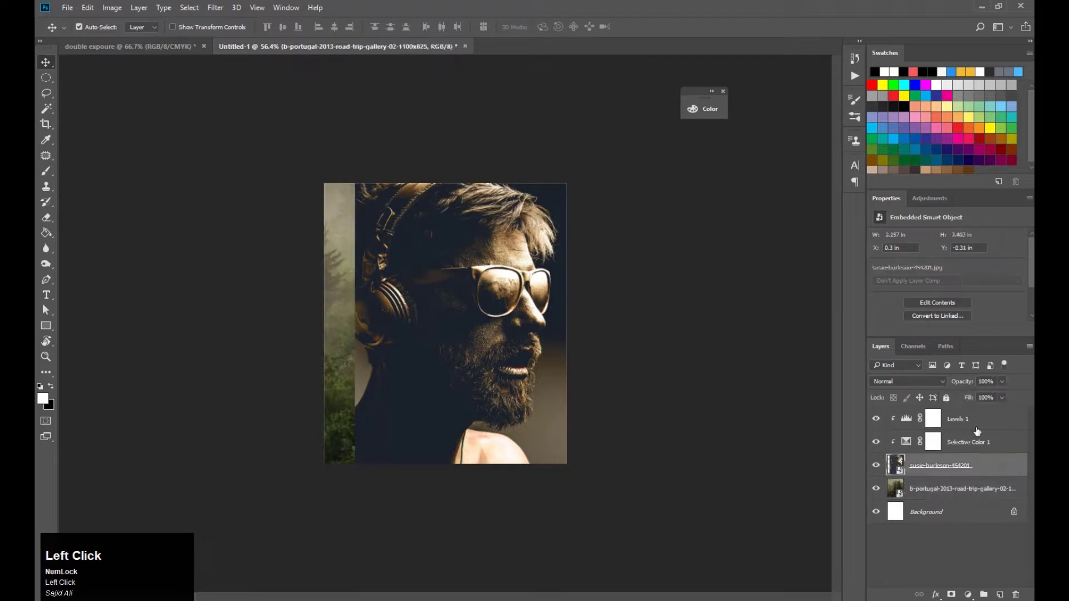
pyautogui.moveTo(985, 395); pyautogui.dragTo(985, 397)
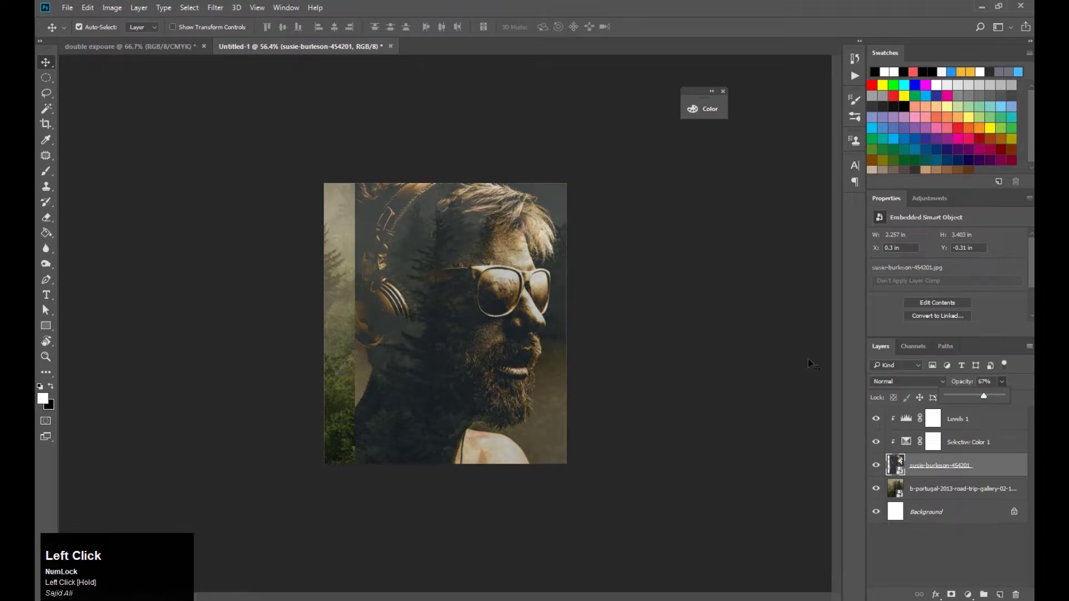
pyautogui.click(408, 238)
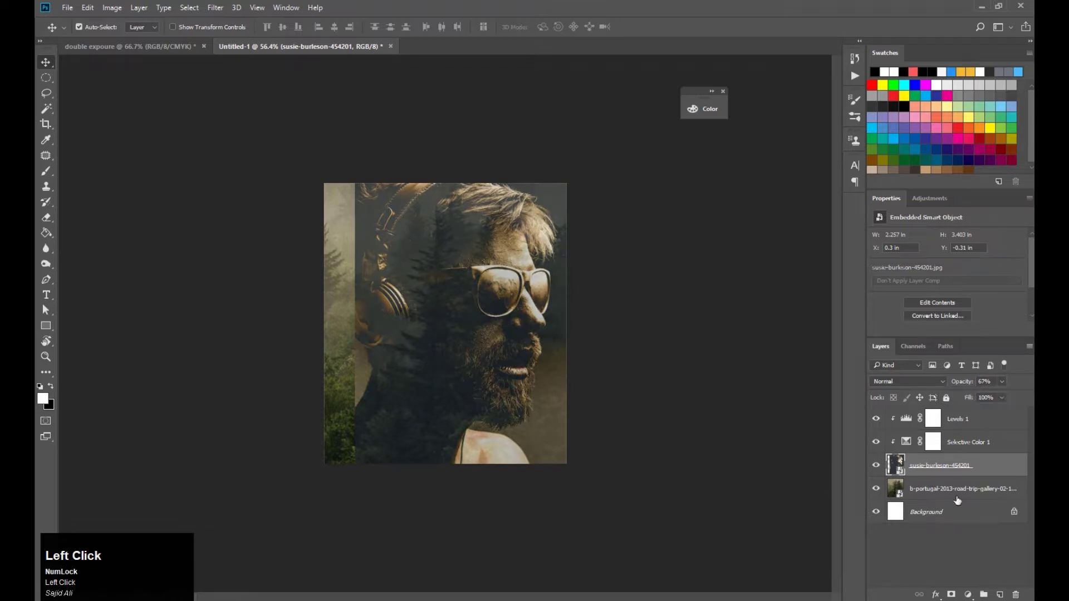
# Add a layer mask to the portrait and paint black over the upper headphones with a soft 250 px brush
pyautogui.click(953, 594)
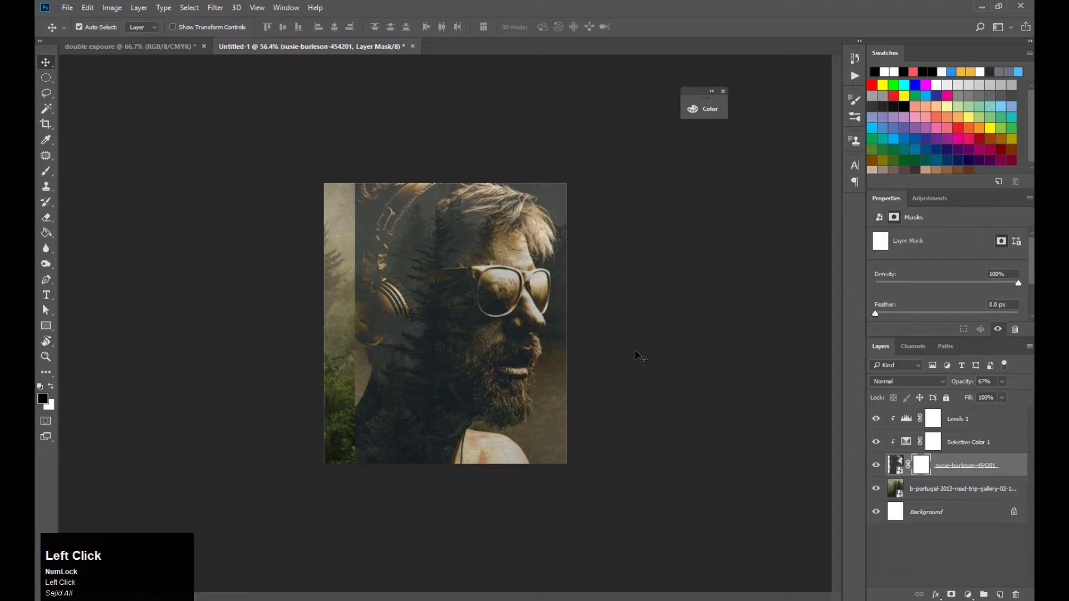
pyautogui.press('b')
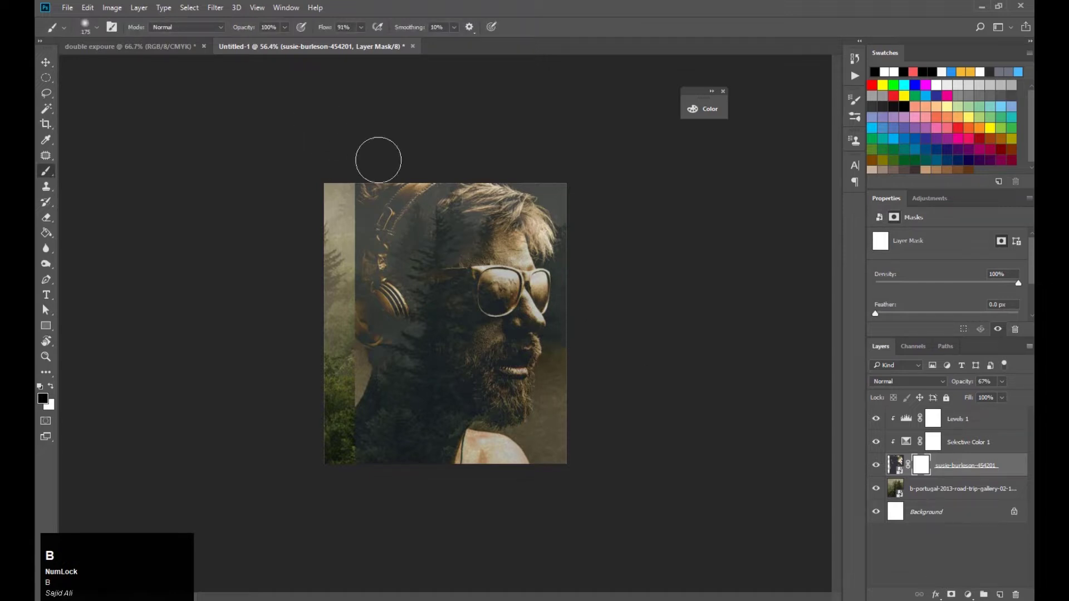
pyautogui.press(']')
pyautogui.press(']')
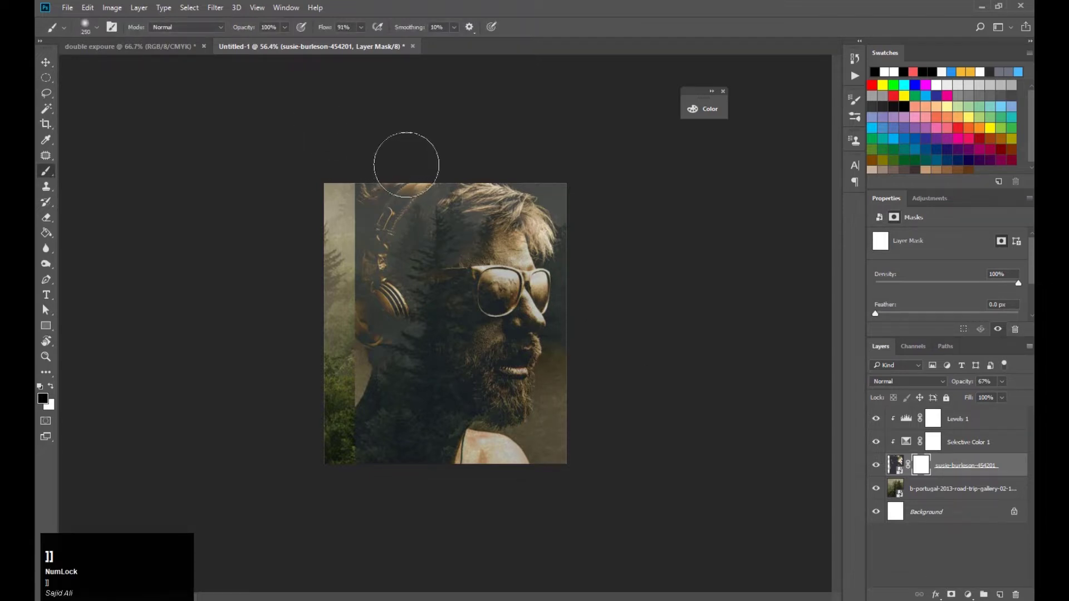
pyautogui.click(400, 177)
pyautogui.moveTo(400, 177); pyautogui.dragTo(372, 190)
pyautogui.hotkey('ctrl', 'z')
pyautogui.rightClick(383, 214)
pyautogui.moveTo(450, 270); pyautogui.dragTo(473, 269)
pyautogui.click(389, 170)
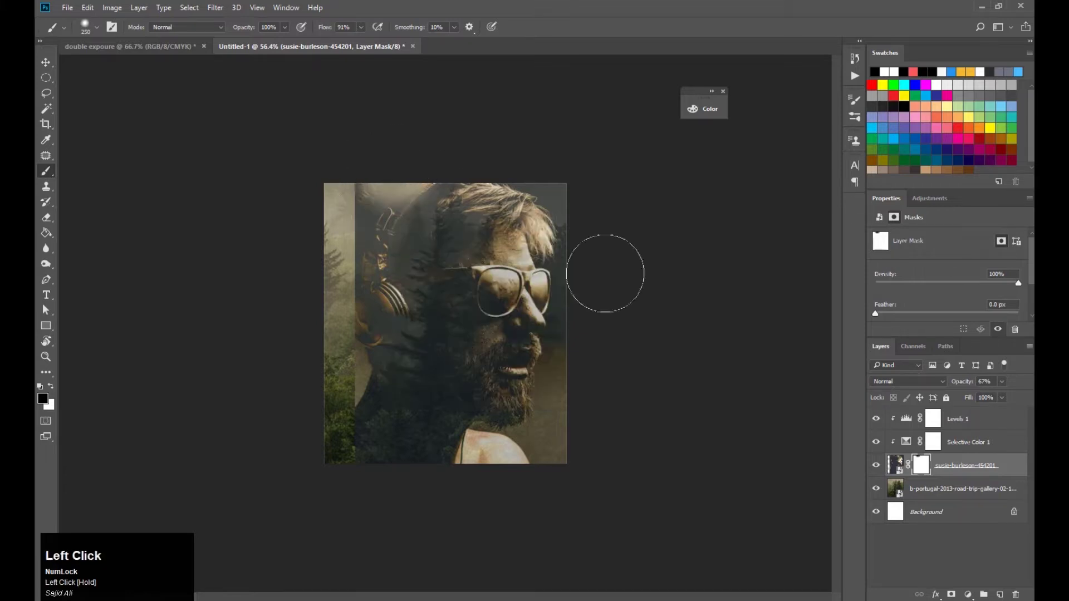
# Reduce the brush size to 175 px and raise the portrait layer's opacity to 100%
pyautogui.press('[')
pyautogui.press('[')
pyautogui.press('[')
pyautogui.click(1002, 382)
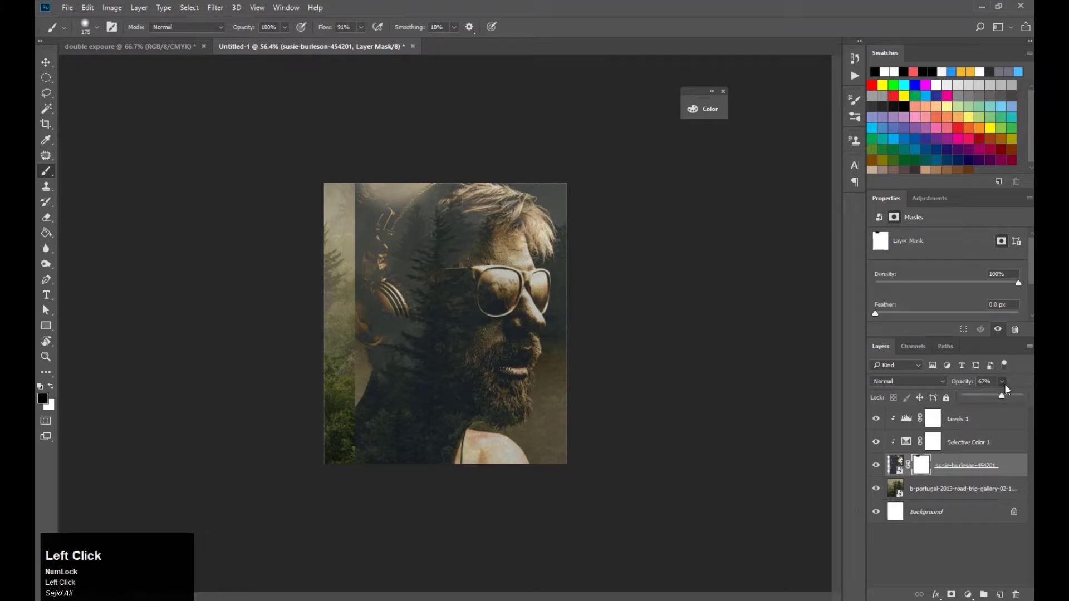
pyautogui.moveTo(1022, 399); pyautogui.dragTo(1024, 400)
pyautogui.moveTo(417, 176)
pyautogui.mouseDown()
pyautogui.moveTo(373, 199)
pyautogui.moveTo(380, 233)
pyautogui.moveTo(385, 223)
pyautogui.moveTo(361, 270)
pyautogui.moveTo(358, 250)
pyautogui.mouseUp()
pyautogui.hotkey('ctrl', 'z')
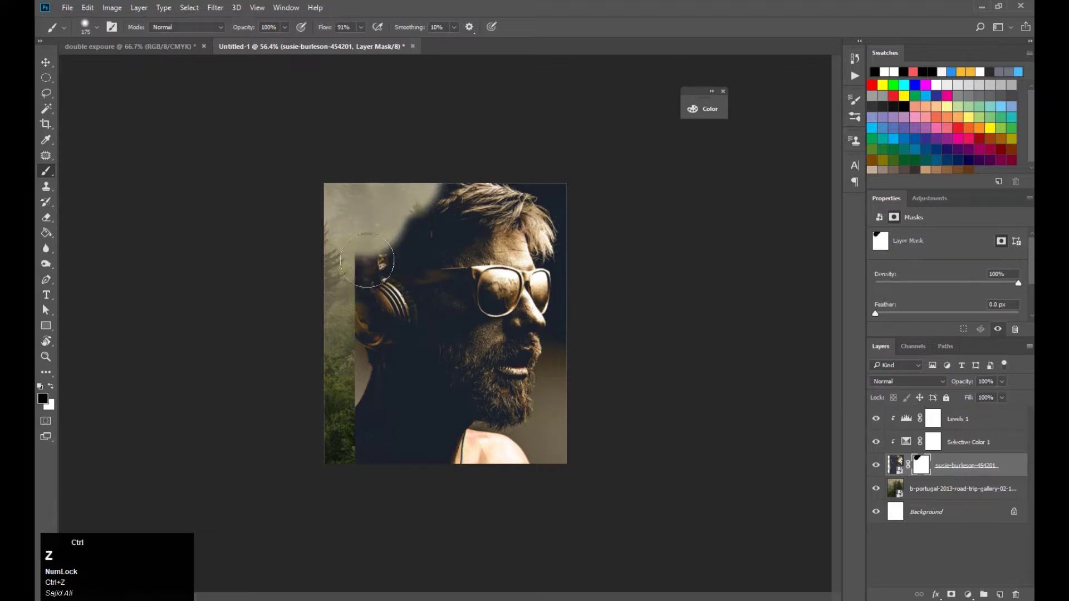
pyautogui.hotkey('ctrl', 'alt', 'z')
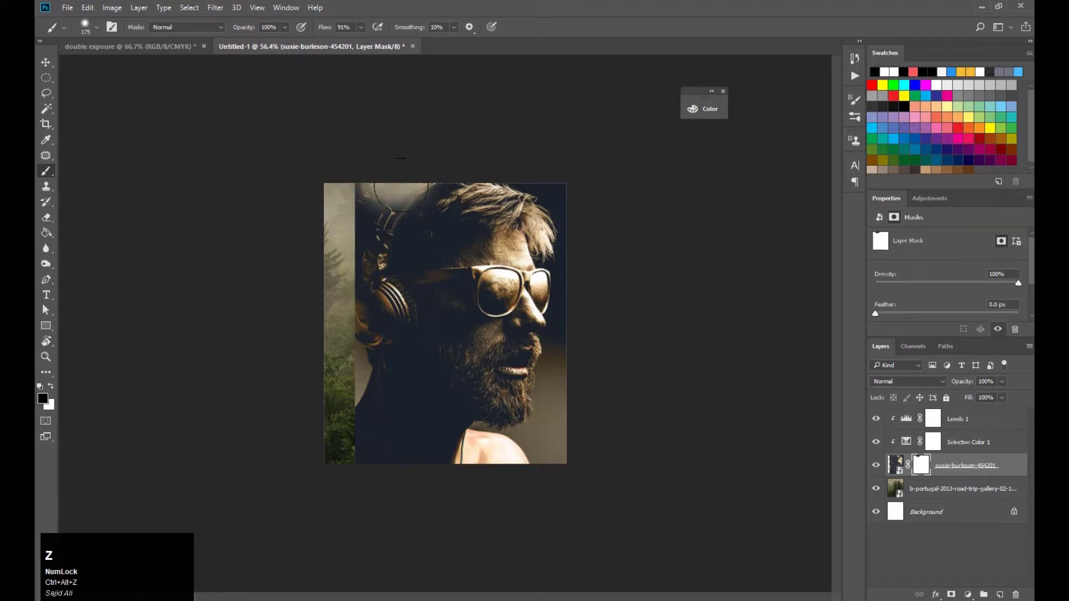
# Mask out the headphone band behind the head, using a 90 px brush near the ear, and touch up the hair edge in white
pyautogui.moveTo(421, 173)
pyautogui.mouseDown()
pyautogui.moveTo(388, 189)
pyautogui.moveTo(379, 216)
pyautogui.moveTo(363, 217)
pyautogui.moveTo(365, 208)
pyautogui.moveTo(379, 225)
pyautogui.moveTo(397, 231)
pyautogui.mouseUp()
pyautogui.press('[')
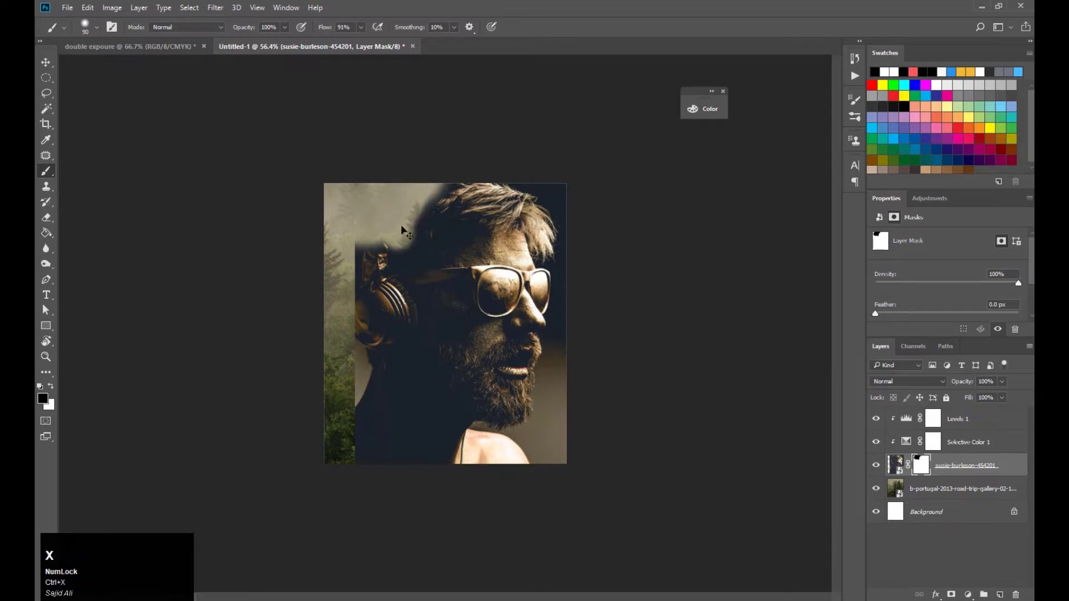
pyautogui.click(395, 252)
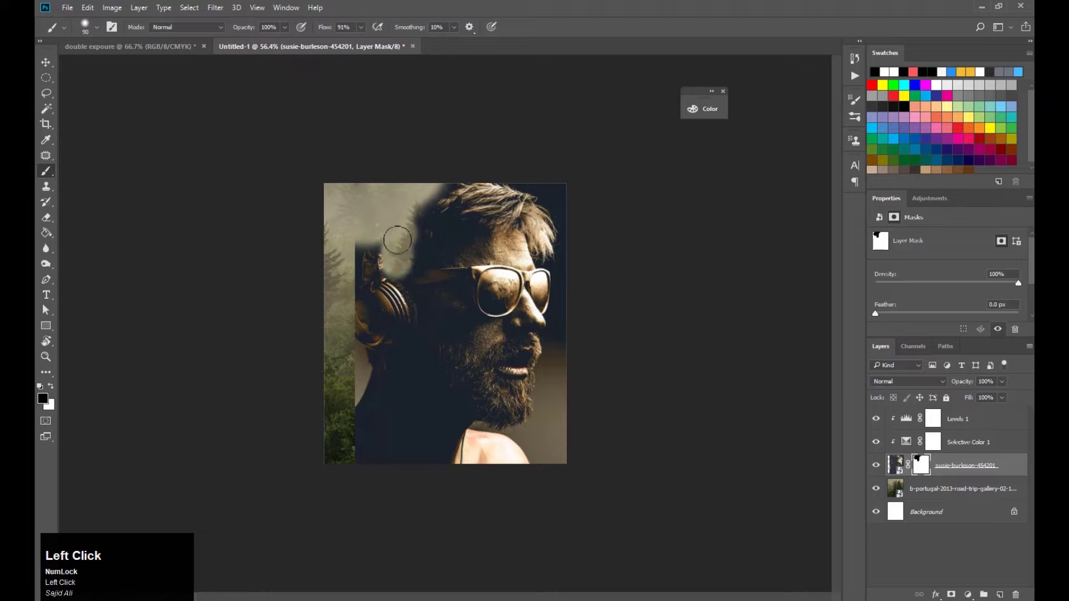
pyautogui.moveTo(403, 225)
pyautogui.mouseDown()
pyautogui.moveTo(408, 201)
pyautogui.moveTo(403, 225)
pyautogui.mouseUp()
pyautogui.hotkey('ctrl', 'z')
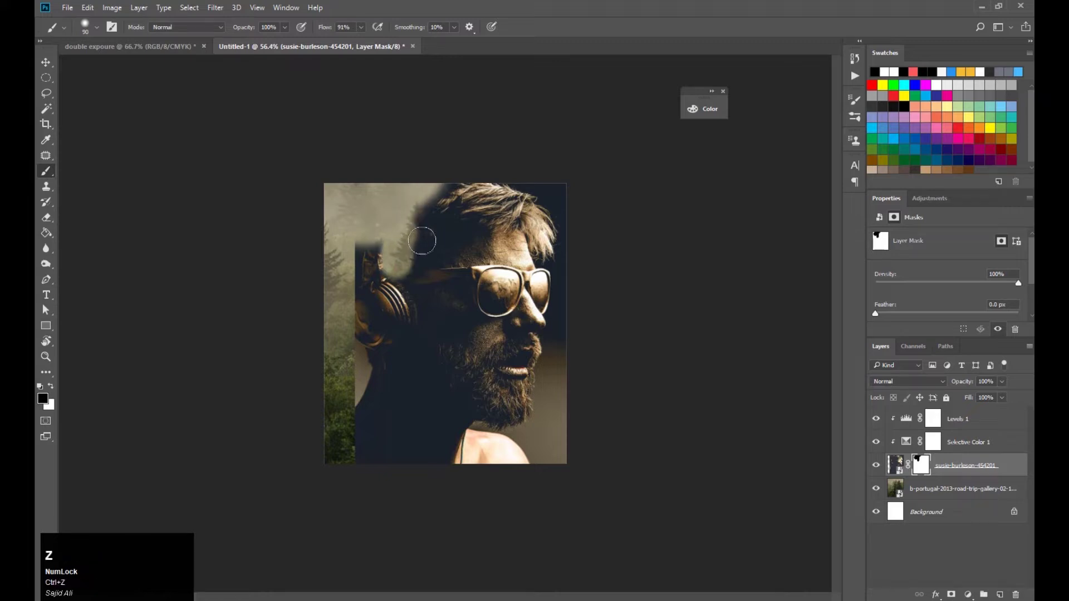
pyautogui.press('x')
pyautogui.click(431, 236)
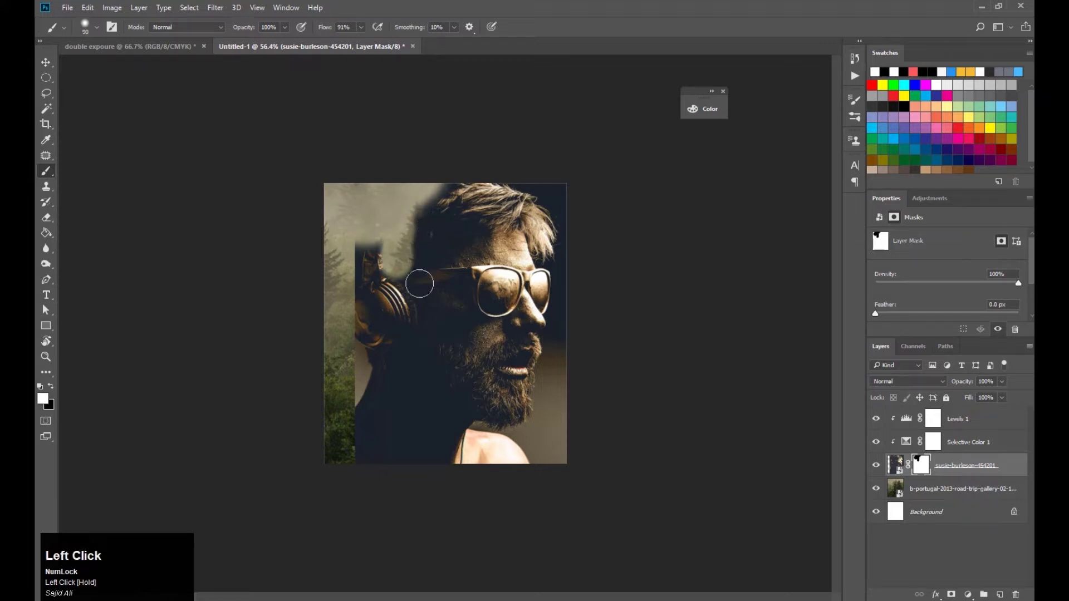
# Paint the remaining headphones, back of the neck and adjoining background out of the portrait's mask in black with a 175 px brush
pyautogui.rightClick(369, 250)
pyautogui.moveTo(439, 304); pyautogui.dragTo(429, 304)
pyautogui.click(362, 216)
pyautogui.press(']')
pyautogui.press(']')
pyautogui.press(']')
pyautogui.press(']')
pyautogui.moveTo(359, 202); pyautogui.dragTo(366, 257)
pyautogui.hotkey('ctrl', 'z')
pyautogui.press('x')
pyautogui.moveTo(356, 195)
pyautogui.mouseDown()
pyautogui.moveTo(379, 288)
pyautogui.moveTo(354, 311)
pyautogui.moveTo(384, 359)
pyautogui.moveTo(374, 336)
pyautogui.moveTo(380, 392)
pyautogui.moveTo(368, 397)
pyautogui.moveTo(381, 295)
pyautogui.moveTo(403, 322)
pyautogui.moveTo(401, 346)
pyautogui.mouseUp()
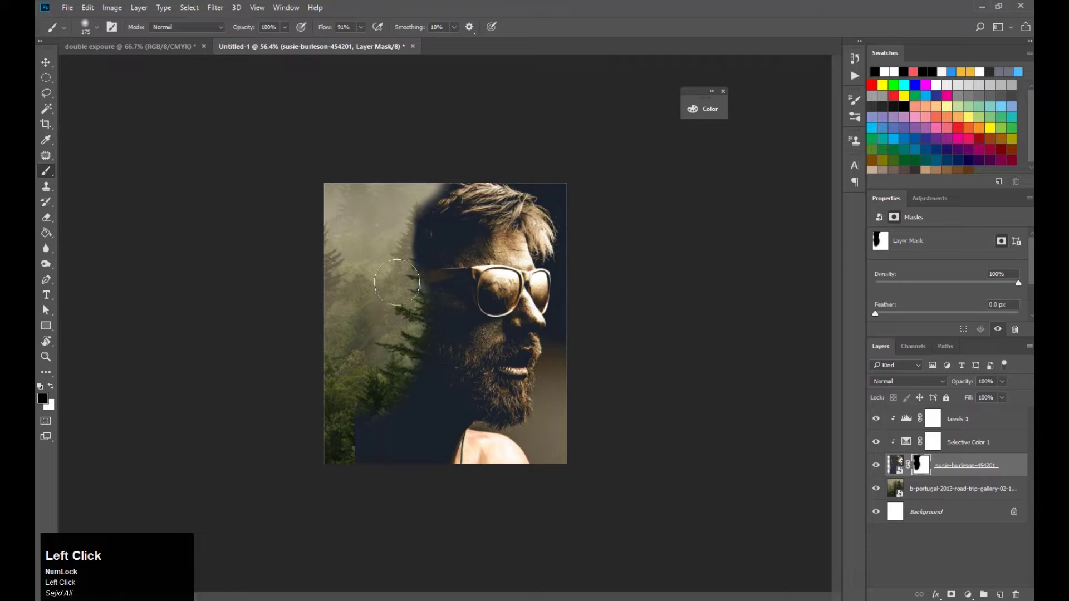
pyautogui.moveTo(397, 283); pyautogui.dragTo(388, 256)
pyautogui.moveTo(371, 220)
pyautogui.mouseDown()
pyautogui.moveTo(390, 351)
pyautogui.moveTo(375, 455)
pyautogui.moveTo(360, 445)
pyautogui.mouseUp()
# Enlarge the brush to 600 px, and shift the forest layer left to X -3.35 in behind the portrait
pyautogui.scroll(2, 360, 445)
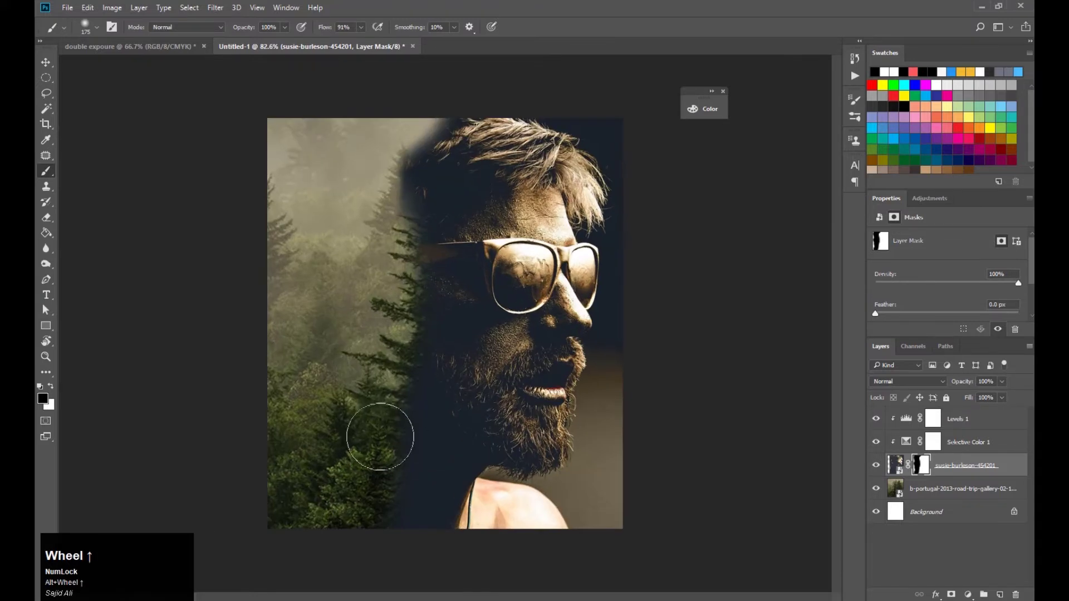
pyautogui.scroll(2, 379, 268)
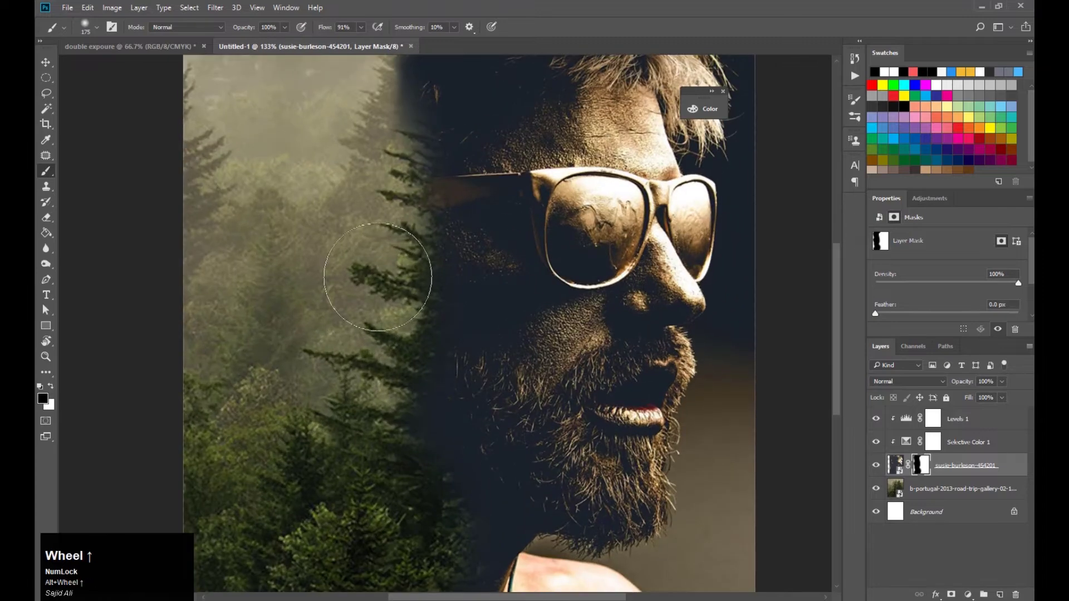
pyautogui.scroll(-4, 377, 287)
pyautogui.press(']')
pyautogui.press(']')
pyautogui.press(']')
pyautogui.press(']')
pyautogui.click(46, 62)
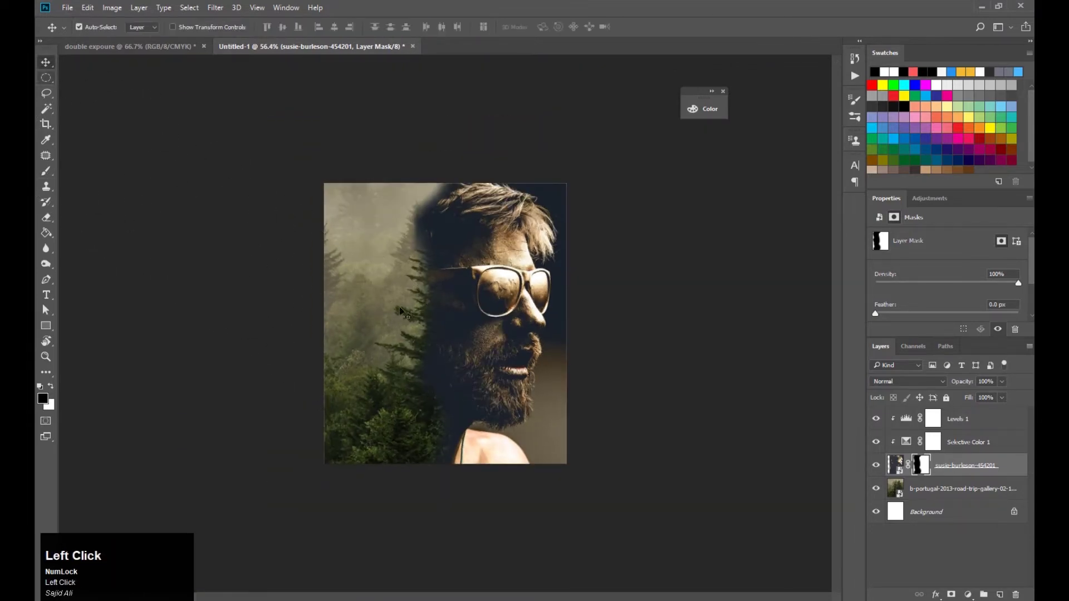
pyautogui.moveTo(403, 331); pyautogui.dragTo(393, 329)
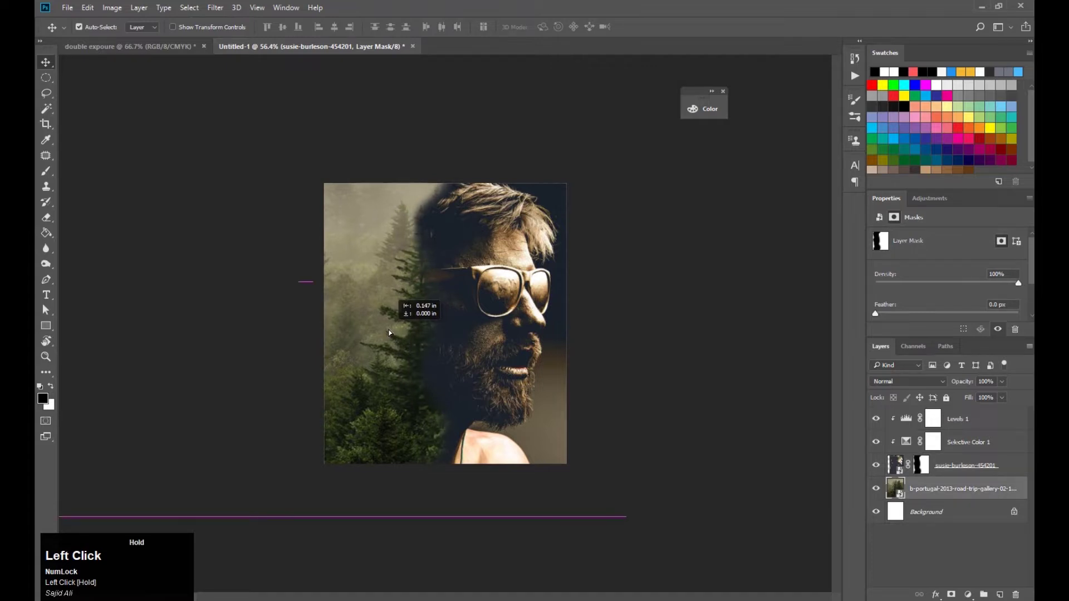
pyautogui.moveTo(388, 329); pyautogui.dragTo(389, 330)
pyautogui.scroll(-5, 389, 330)
pyautogui.scroll(8, 406, 329)
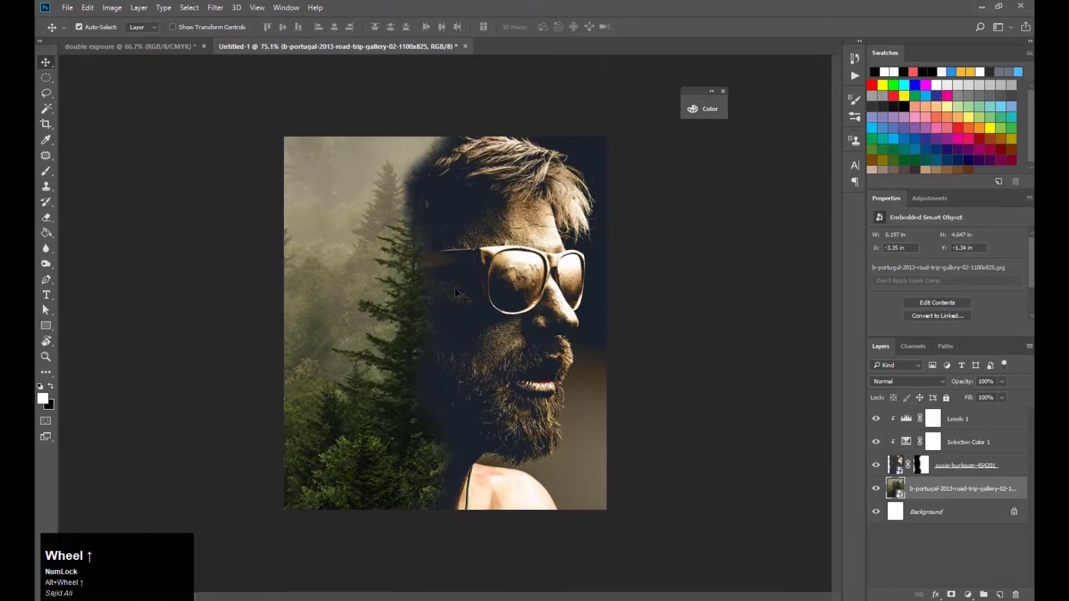
# Soften the portrait mask's transition between the trees and the back of the head with the 600 px black brush
pyautogui.click(409, 315)
pyautogui.press('b')
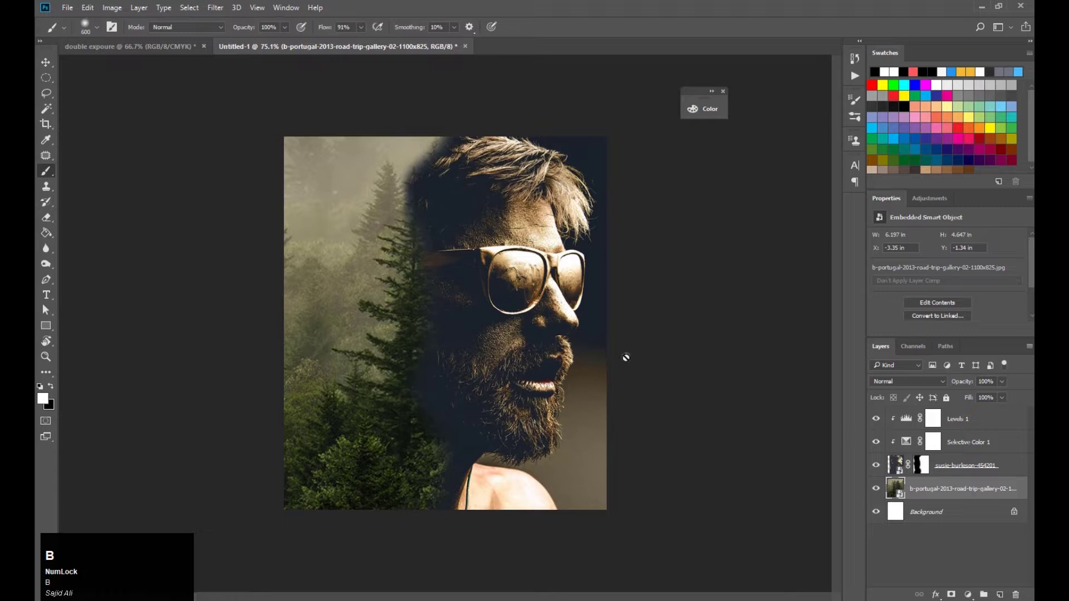
pyautogui.click(921, 465)
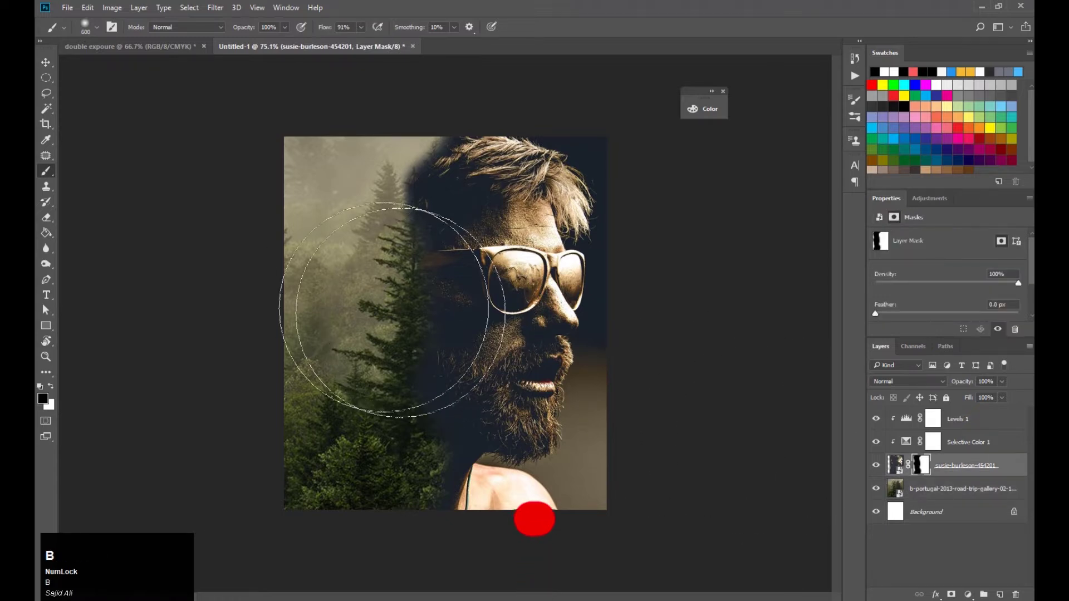
pyautogui.moveTo(240, 190)
pyautogui.mouseDown()
pyautogui.moveTo(300, 301)
pyautogui.moveTo(309, 356)
pyautogui.moveTo(280, 177)
pyautogui.mouseUp()
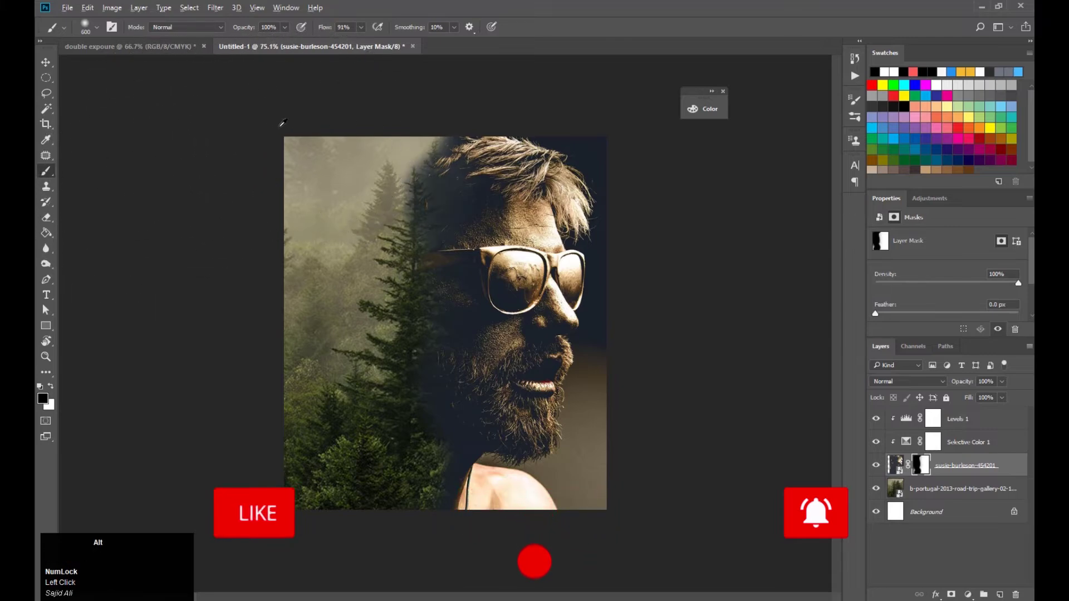
# Stroke over the misty trees on the portrait's mask with the Burn tool, using Midtones at 22% exposure
pyautogui.scroll(3, 304, 127)
pyautogui.press('o')
pyautogui.press('o')
pyautogui.press('o')
pyautogui.press('o')
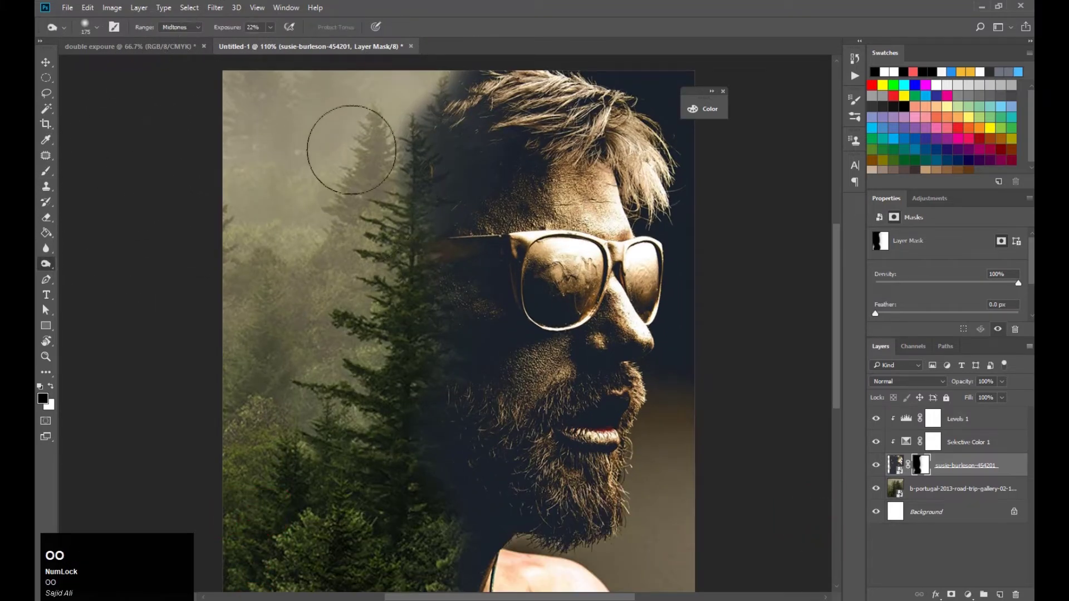
pyautogui.moveTo(377, 110)
pyautogui.mouseDown()
pyautogui.moveTo(369, 145)
pyautogui.moveTo(374, 184)
pyautogui.moveTo(386, 115)
pyautogui.moveTo(367, 243)
pyautogui.mouseUp()
pyautogui.press('x')
pyautogui.scroll(-10, 337, 186)
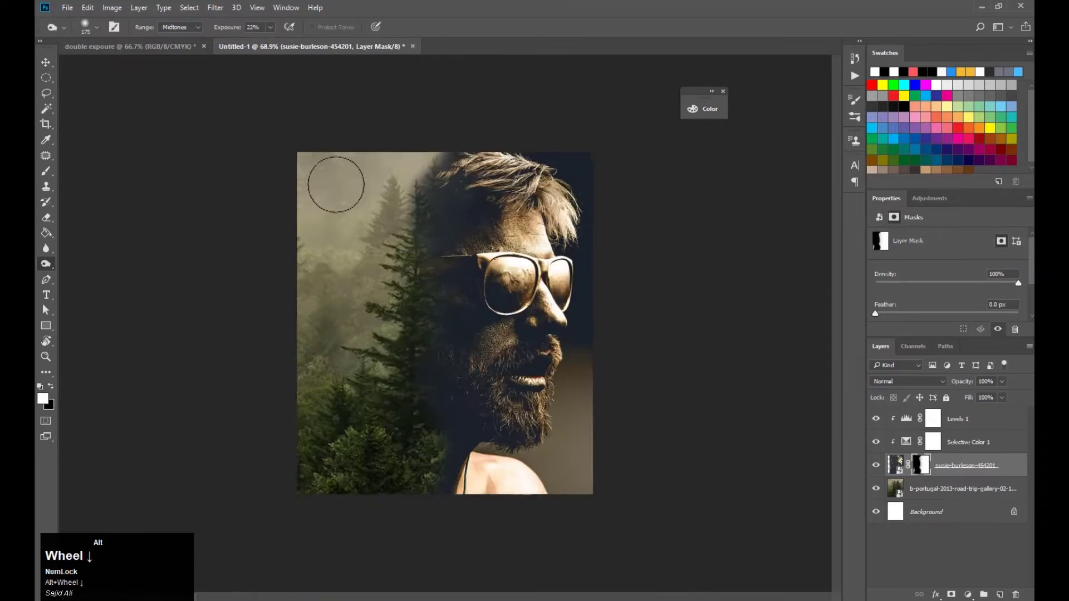
pyautogui.click(46, 62)
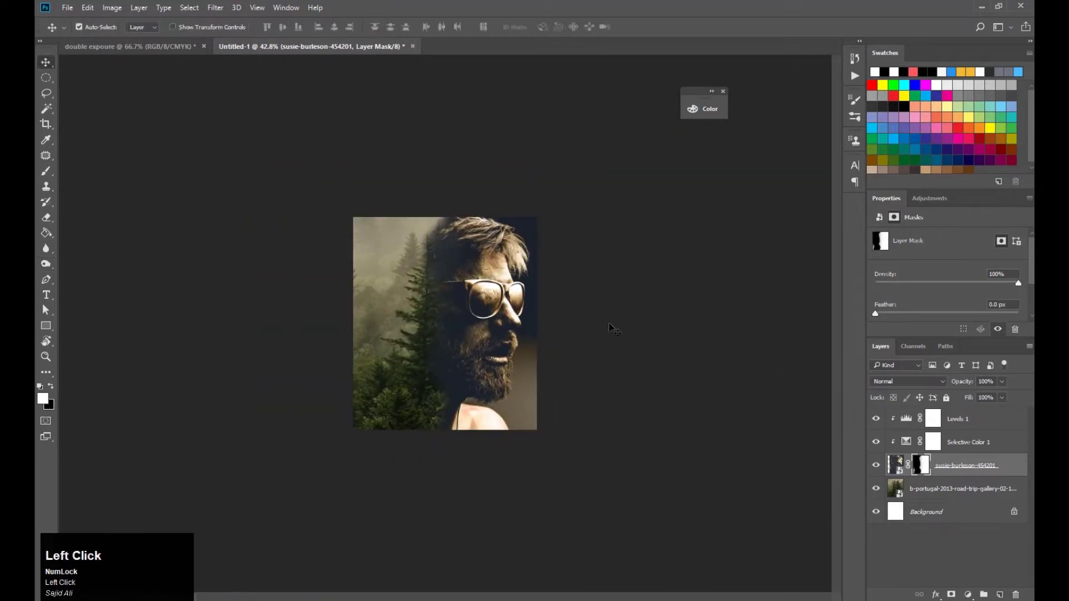
# Add a Levels adjustment above the forest layer with midtones at 0.87, a lower white point and a slightly raised black point
pyautogui.click(922, 489)
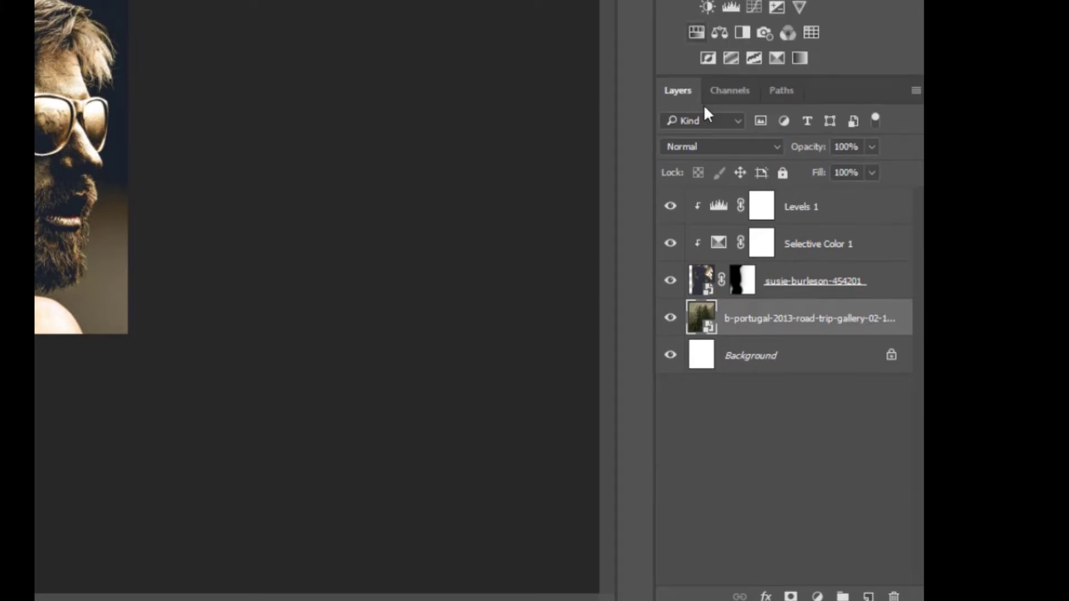
pyautogui.click(730, 7)
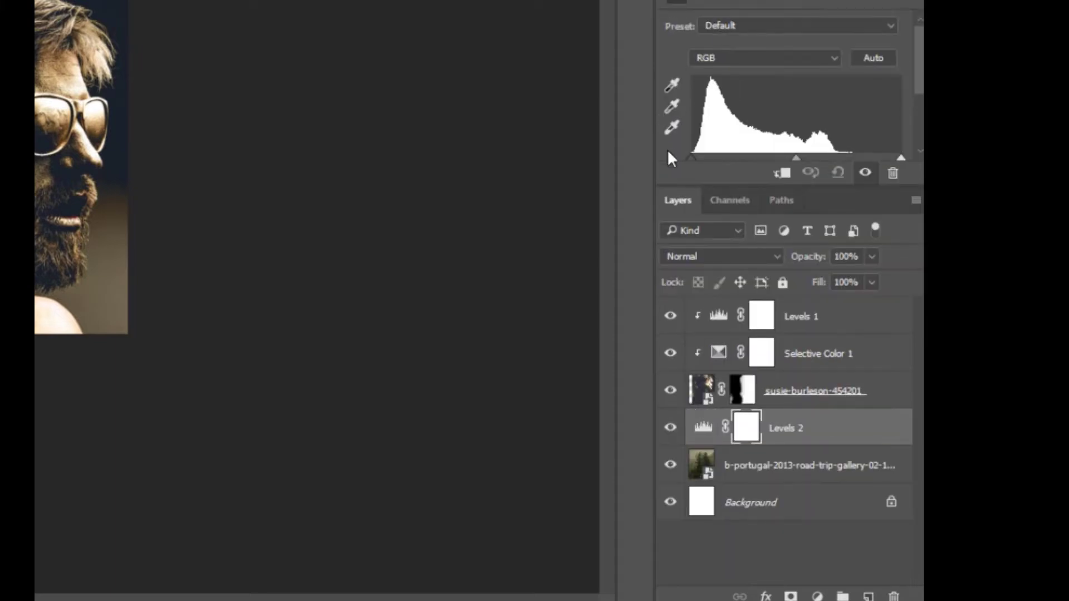
pyautogui.scroll(-1, 880, 84)
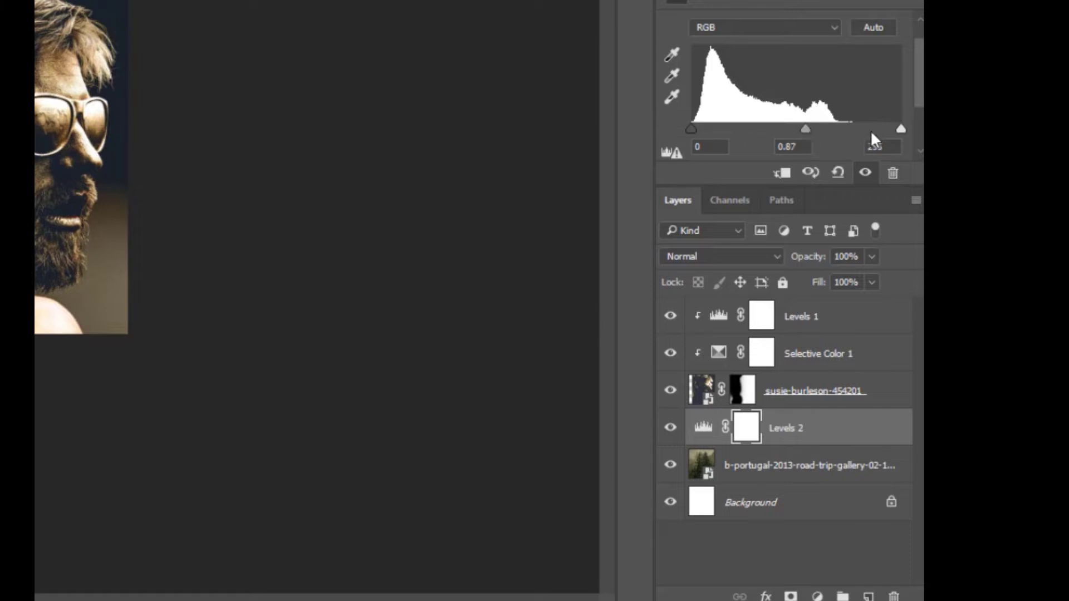
pyautogui.moveTo(902, 130); pyautogui.dragTo(852, 118)
pyautogui.scroll(-1, 741, 117)
pyautogui.moveTo(693, 96); pyautogui.dragTo(696, 98)
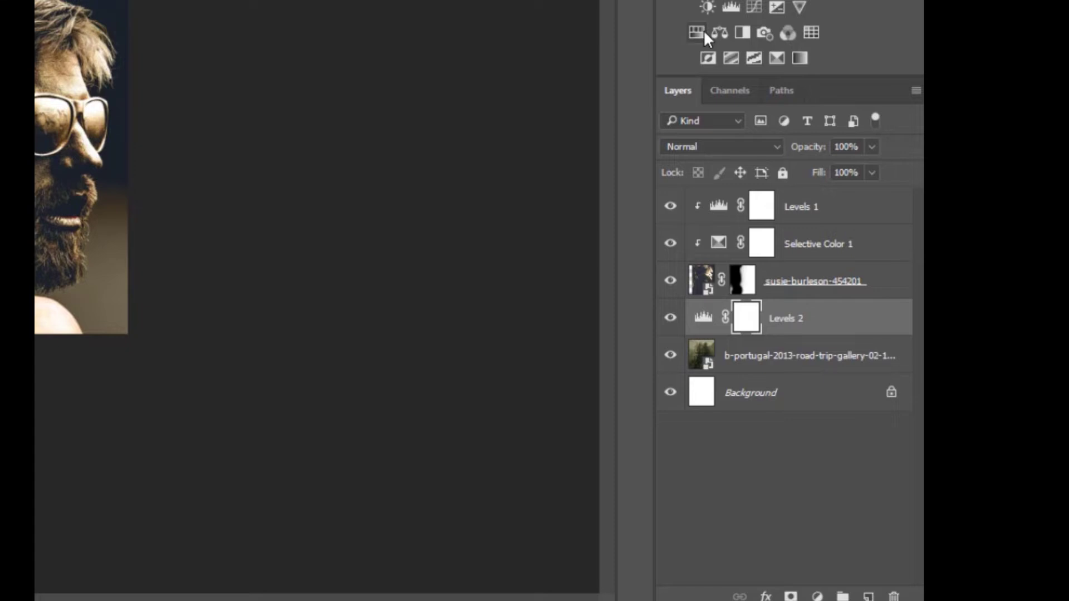
# Add a Hue/Saturation adjustment above the forest's Levels with Colorize on, saturation 35 and lightness +11
pyautogui.click(702, 30)
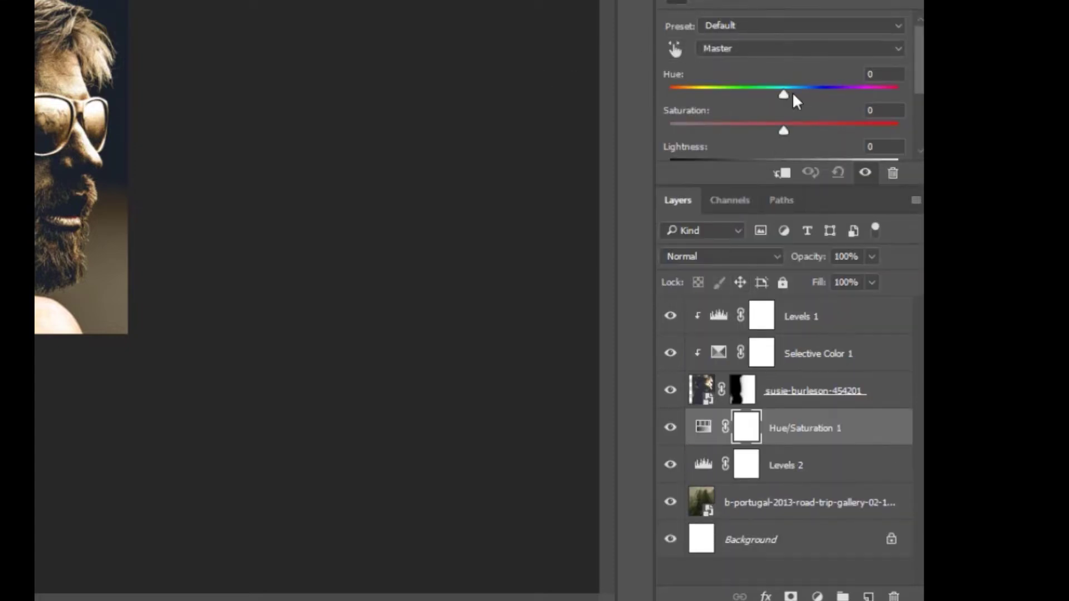
pyautogui.scroll(-1, 807, 117)
pyautogui.click(774, 144)
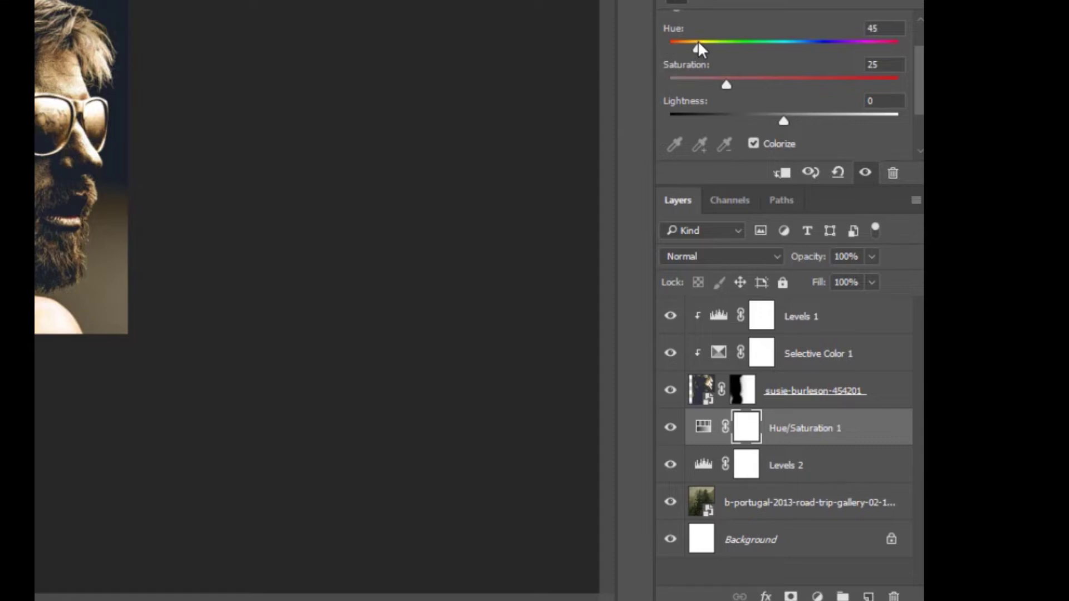
pyautogui.moveTo(730, 85); pyautogui.dragTo(749, 81)
pyautogui.moveTo(782, 123)
pyautogui.mouseDown()
pyautogui.moveTo(766, 117)
pyautogui.moveTo(796, 120)
pyautogui.mouseUp()
pyautogui.click(39, 56)
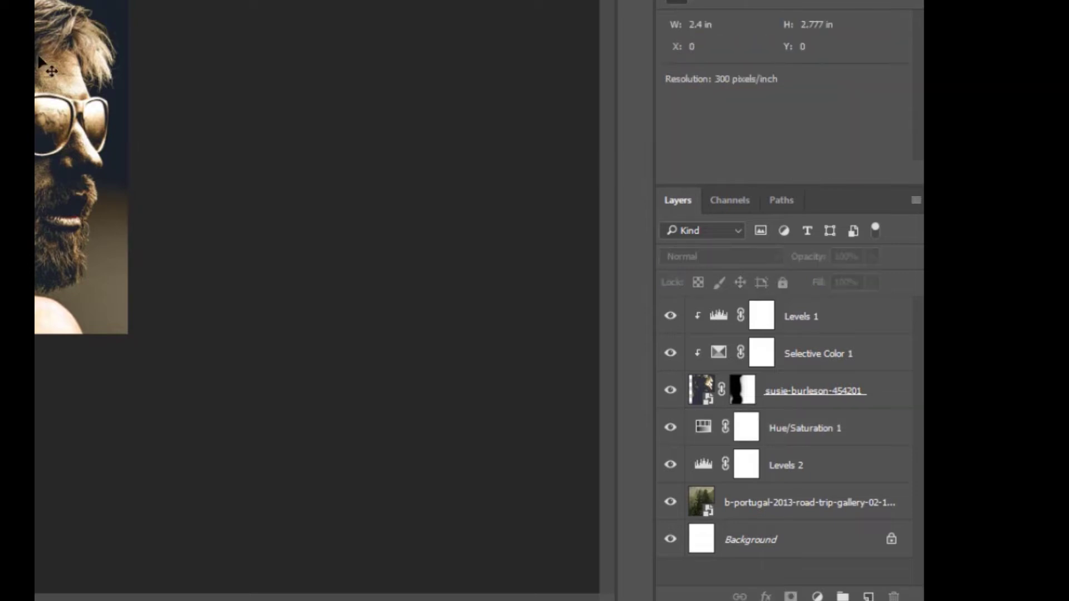
# Fine-tune the forest's Hue/Saturation adjustment to a hue of about 36 and a saturation of about 35
pyautogui.scroll(4, 36, 90)
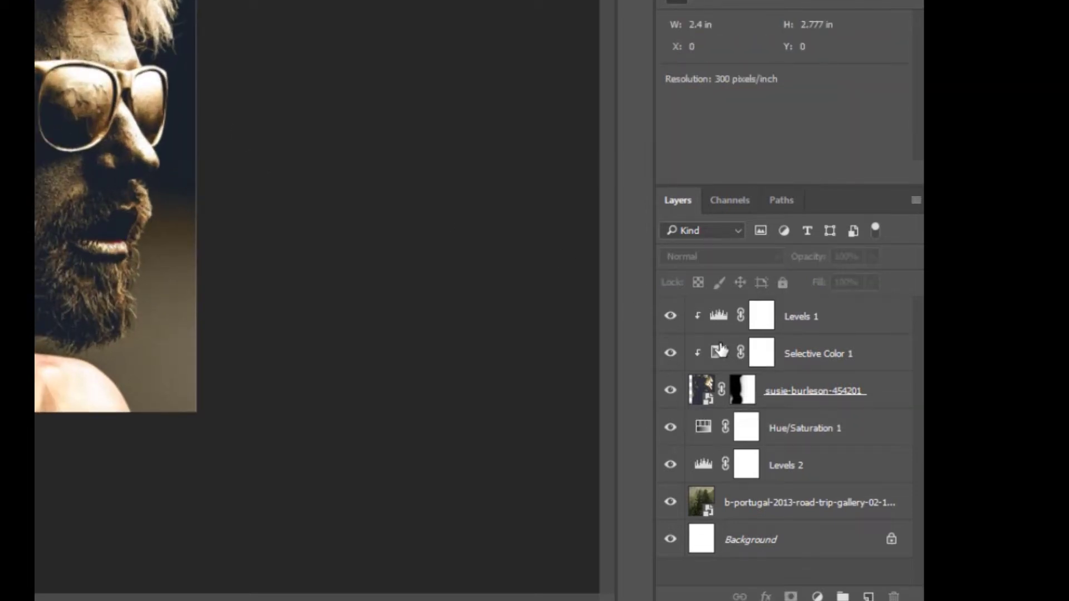
pyautogui.click(711, 440)
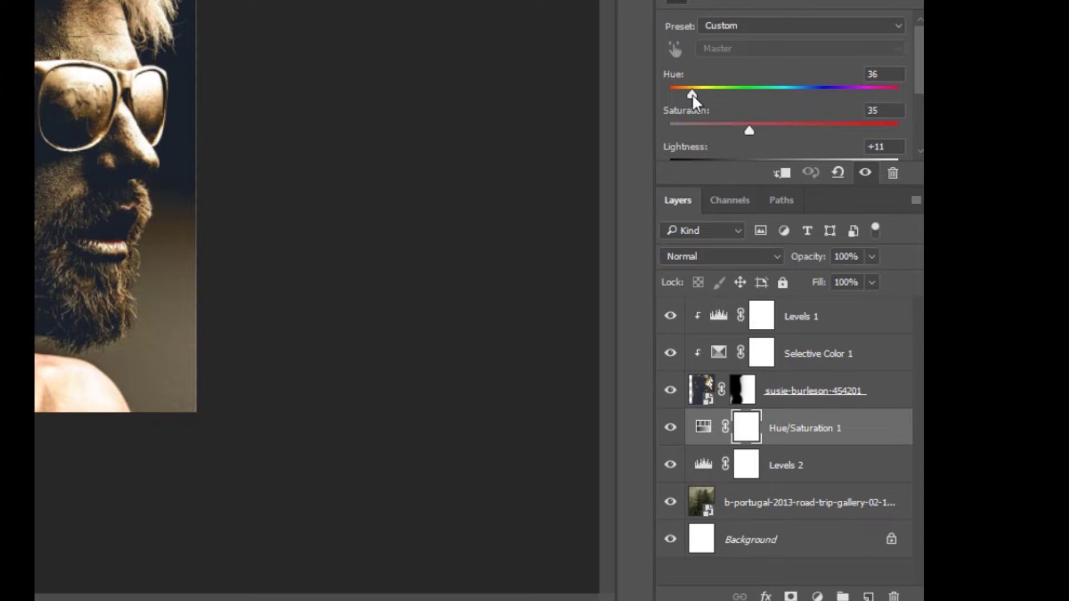
pyautogui.moveTo(694, 93); pyautogui.dragTo(694, 94)
pyautogui.moveTo(741, 131); pyautogui.dragTo(747, 132)
# Release the Selective Color and Levels adjustments above the portrait from their clipping mask
pyautogui.moveTo(756, 446); pyautogui.dragTo(724, 367)
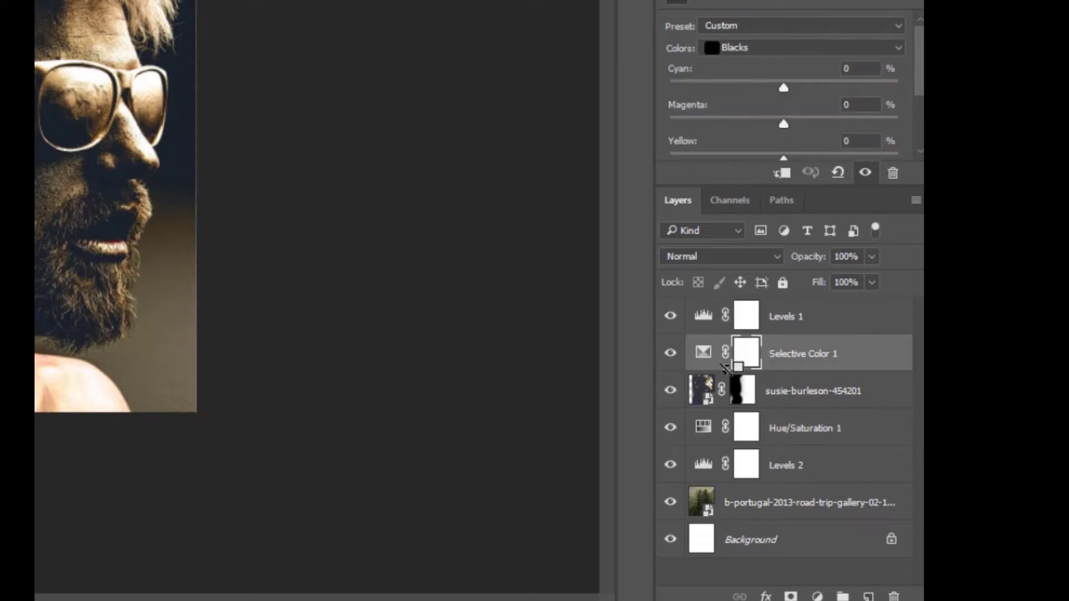
pyautogui.keyDown('alt'); pyautogui.click(705, 328); pyautogui.keyUp('alt')
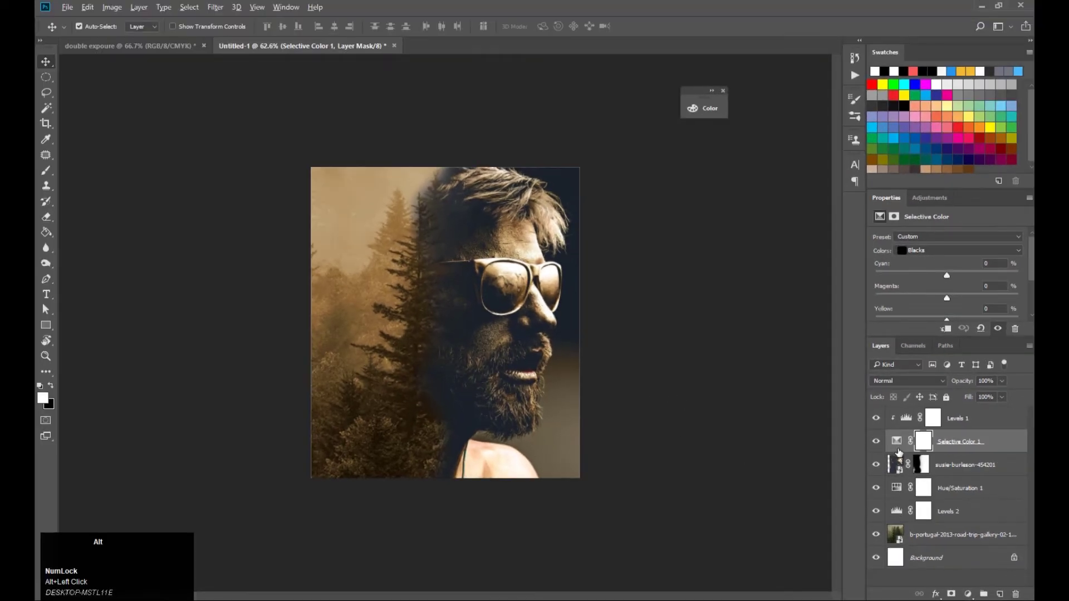
pyautogui.keyDown('alt'); pyautogui.click(897, 433); pyautogui.keyUp('alt')
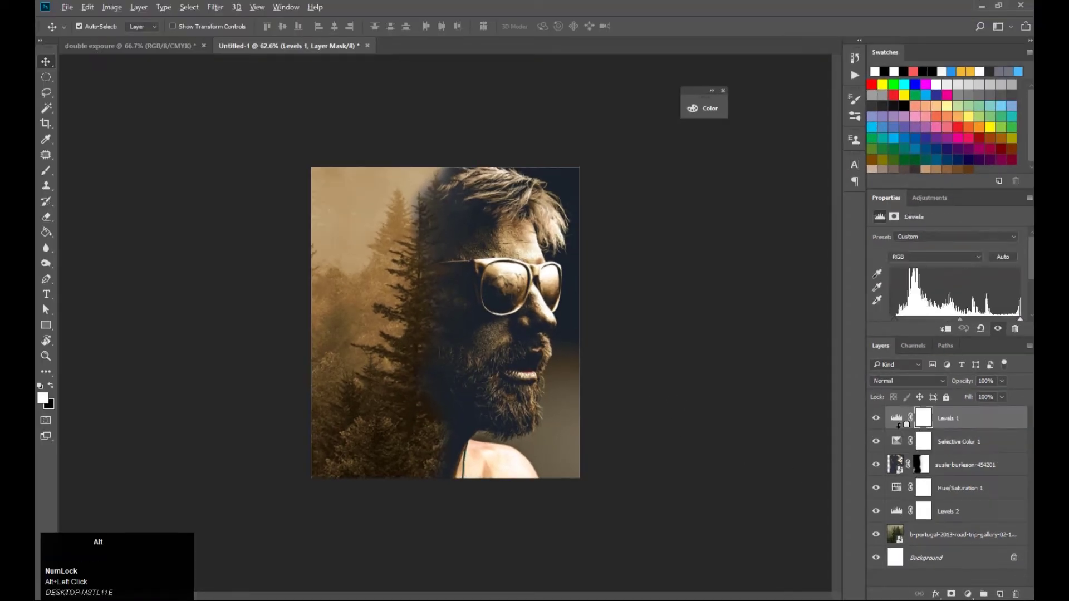
# Clip the Levels and Selective Color adjustments back onto the portrait layer and keep Selective Color visible
pyautogui.keyDown('alt'); pyautogui.click(898, 428); pyautogui.keyUp('alt')
pyautogui.click(876, 442)
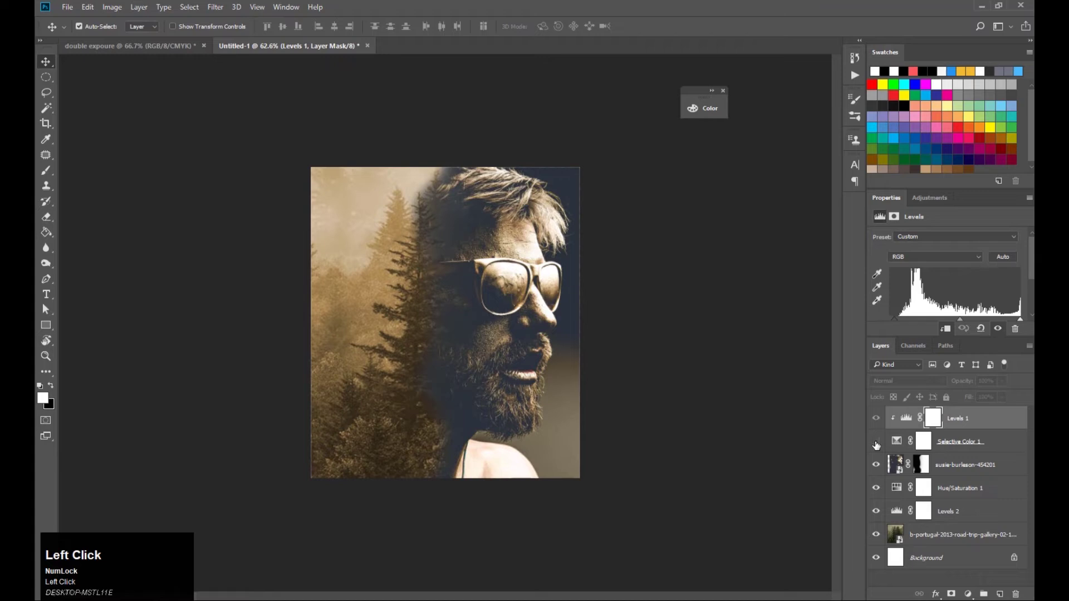
pyautogui.click(876, 444)
pyautogui.click(876, 443)
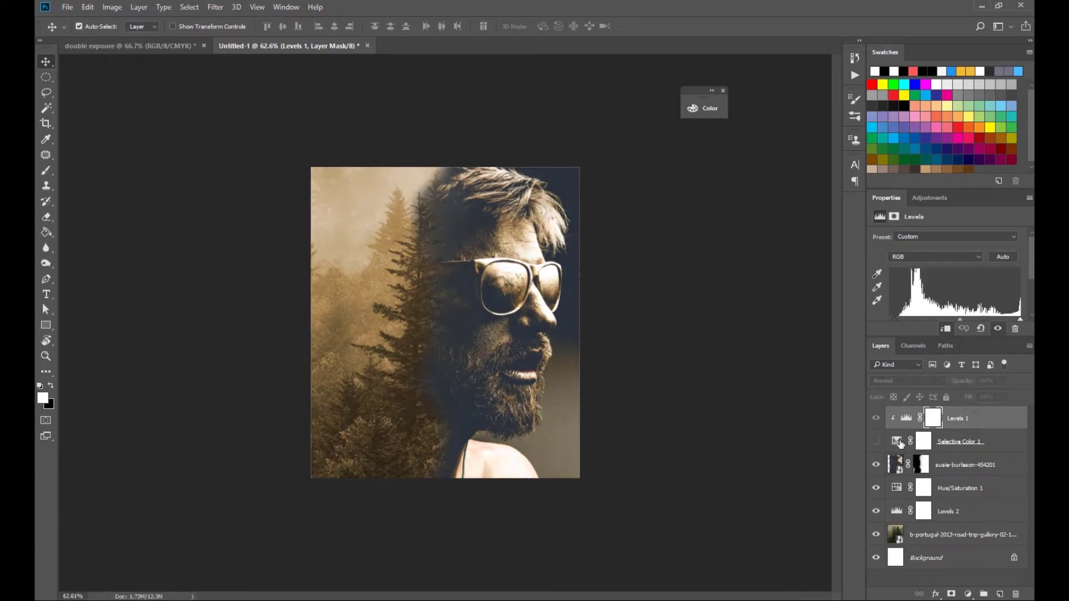
pyautogui.hotkey('ctrl', '-')
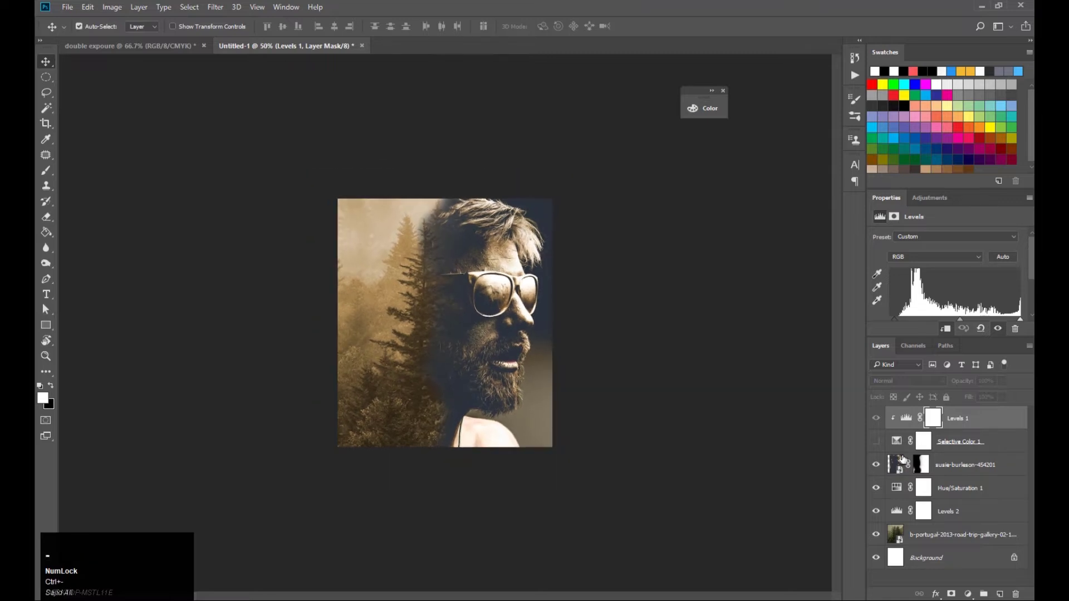
pyautogui.keyDown('alt'); pyautogui.click(895, 446); pyautogui.keyUp('alt')
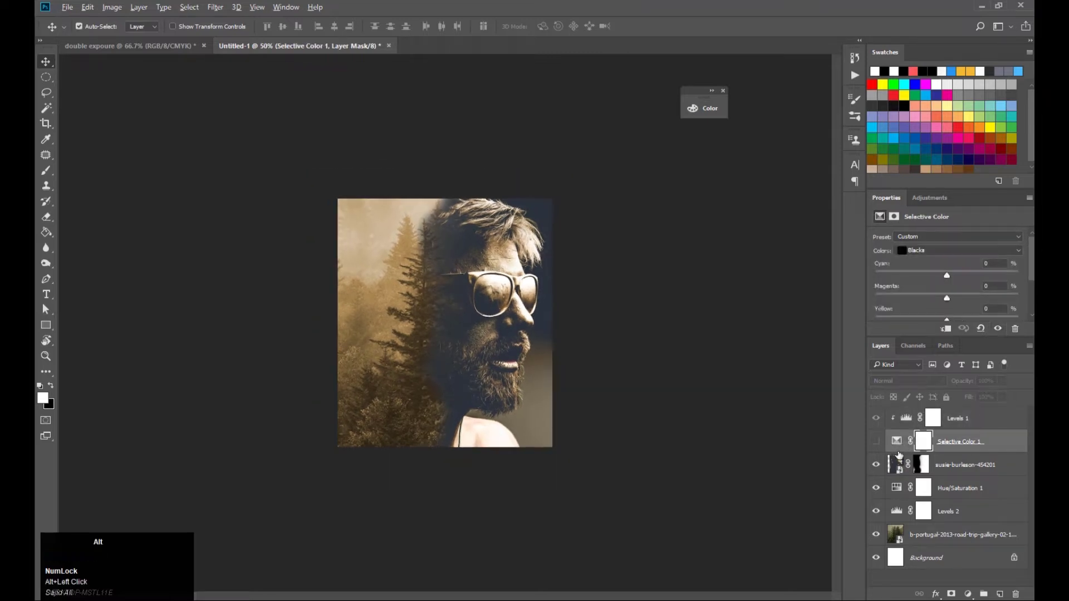
pyautogui.keyDown('alt'); pyautogui.click(897, 450); pyautogui.keyUp('alt')
pyautogui.click(877, 443)
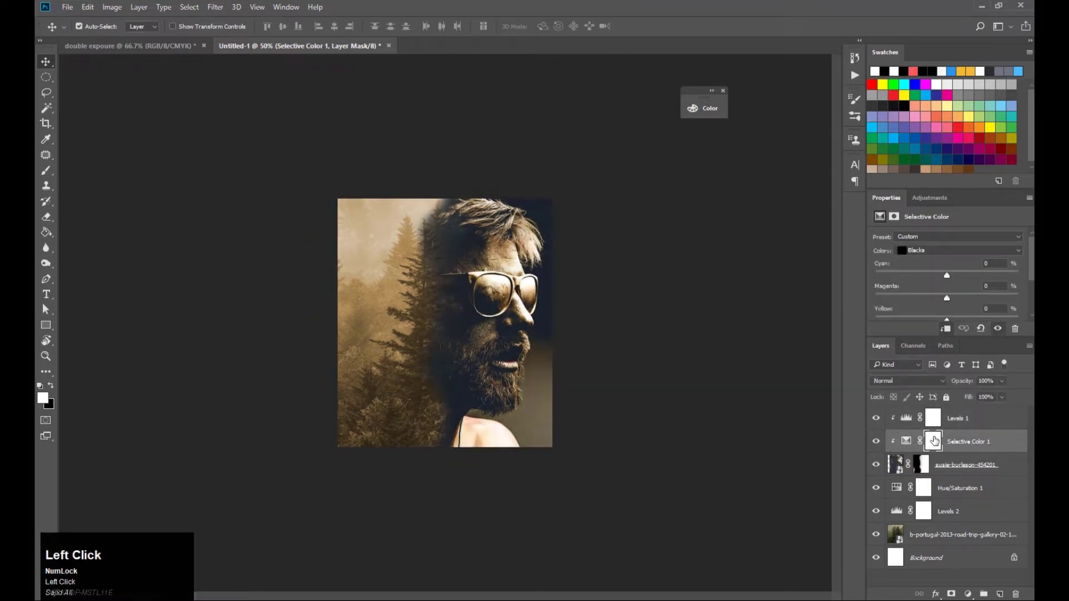
# Paint black on the Selective Color mask over the forest side with a 600 px soft brush and compare the adjustment on and off
pyautogui.click(934, 441)
pyautogui.press('b')
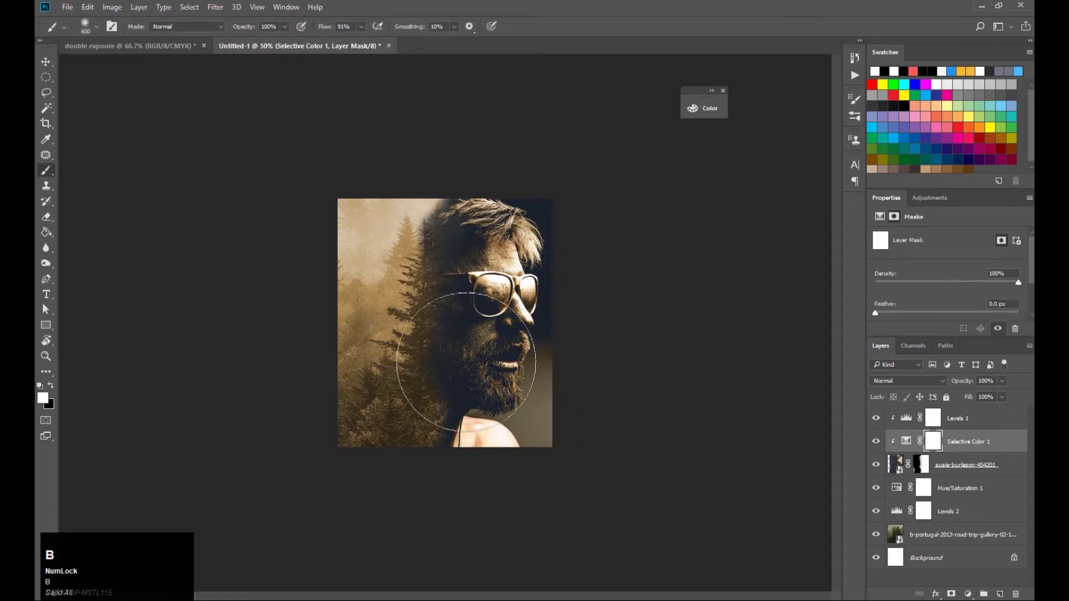
pyautogui.moveTo(372, 228); pyautogui.dragTo(374, 385)
pyautogui.press('x')
pyautogui.moveTo(383, 425); pyautogui.dragTo(377, 420)
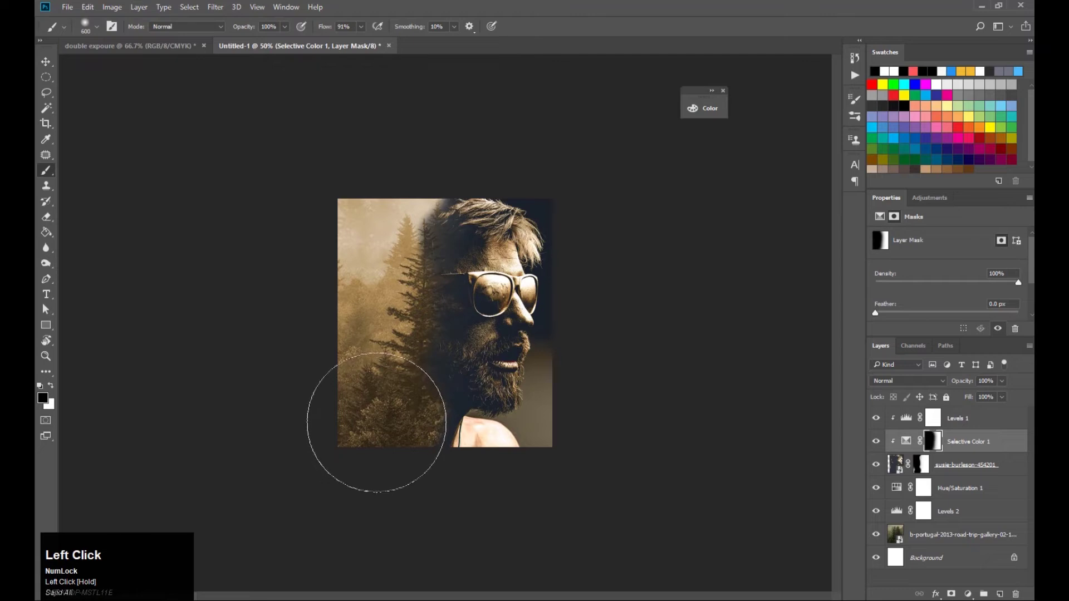
pyautogui.click(876, 444)
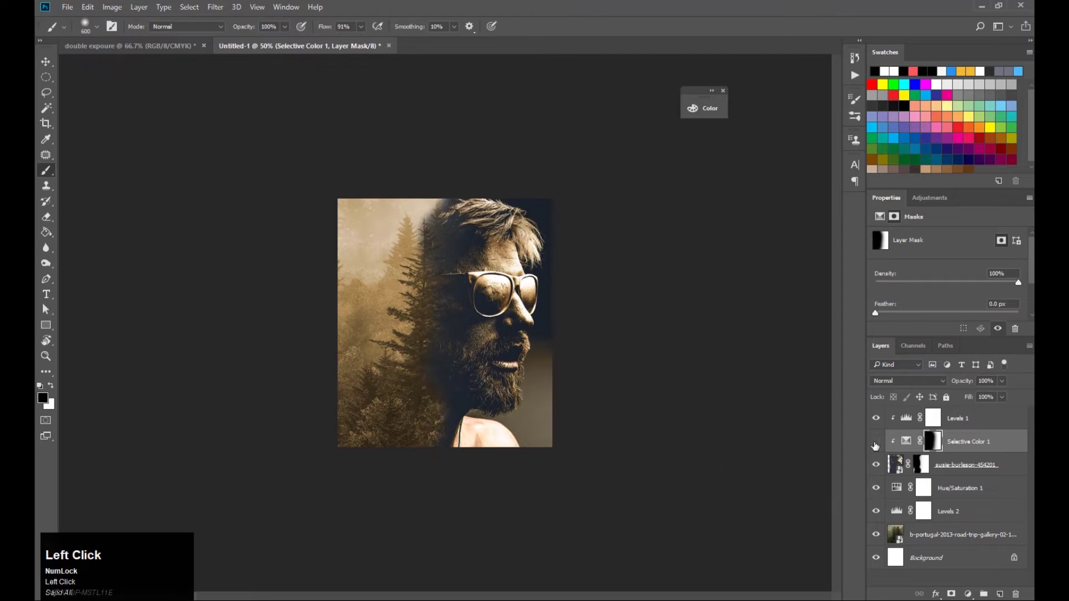
pyautogui.click(876, 444)
pyautogui.click(877, 418)
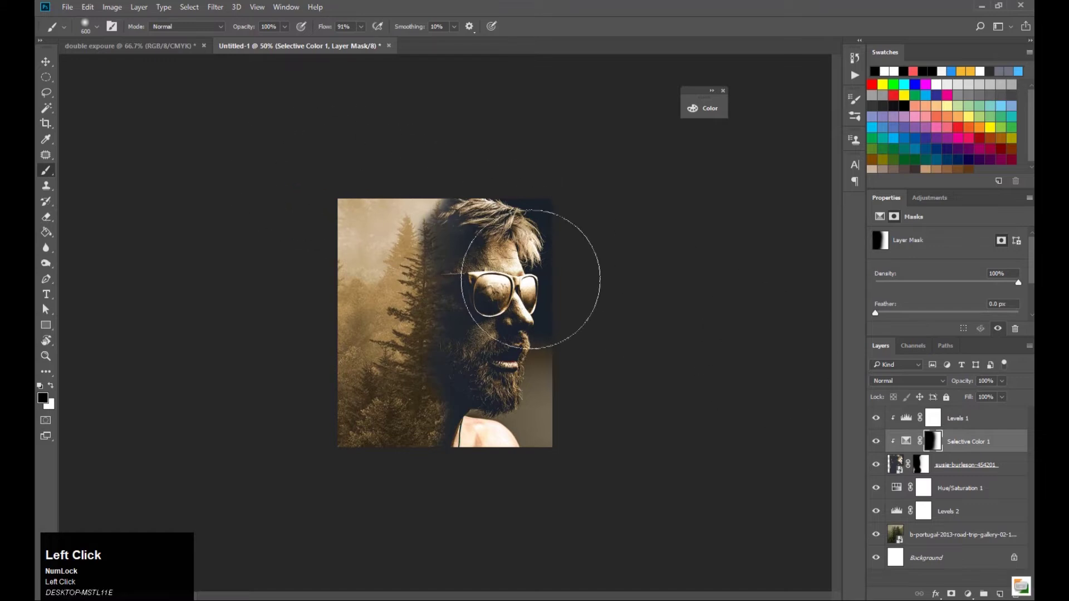
# Place the flying-birds PNG at 18% scale as the topmost layer and clip the Levels adjustment to the portrait again
pyautogui.keyDown('alt'); pyautogui.scroll(-2, 423, 279); pyautogui.keyUp('alt')
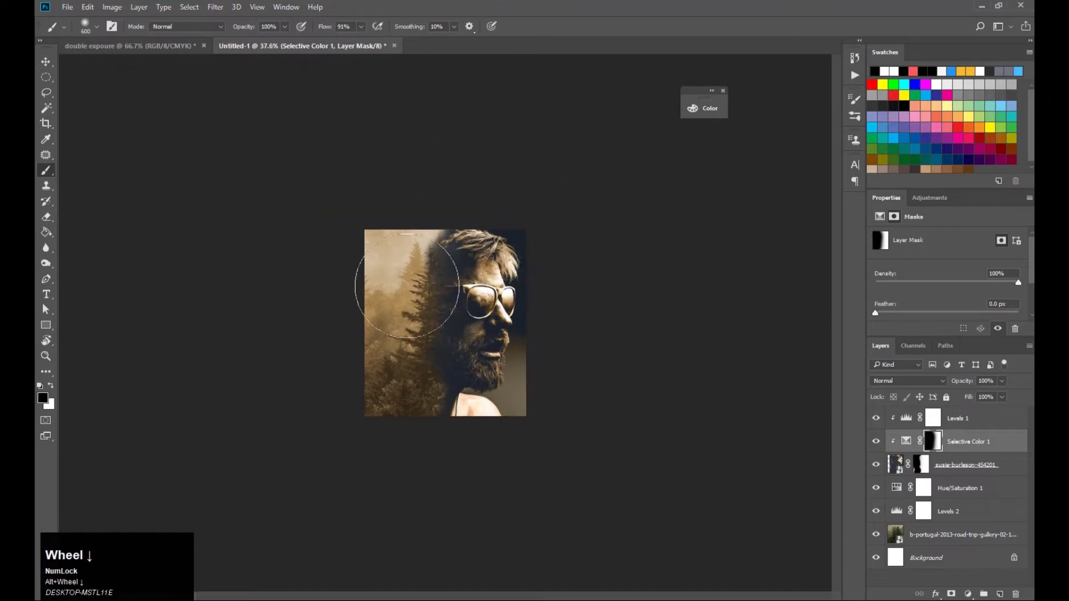
pyautogui.click(306, 599)
pyautogui.click(381, 580)
pyautogui.moveTo(292, 238); pyautogui.dragTo(421, 356)
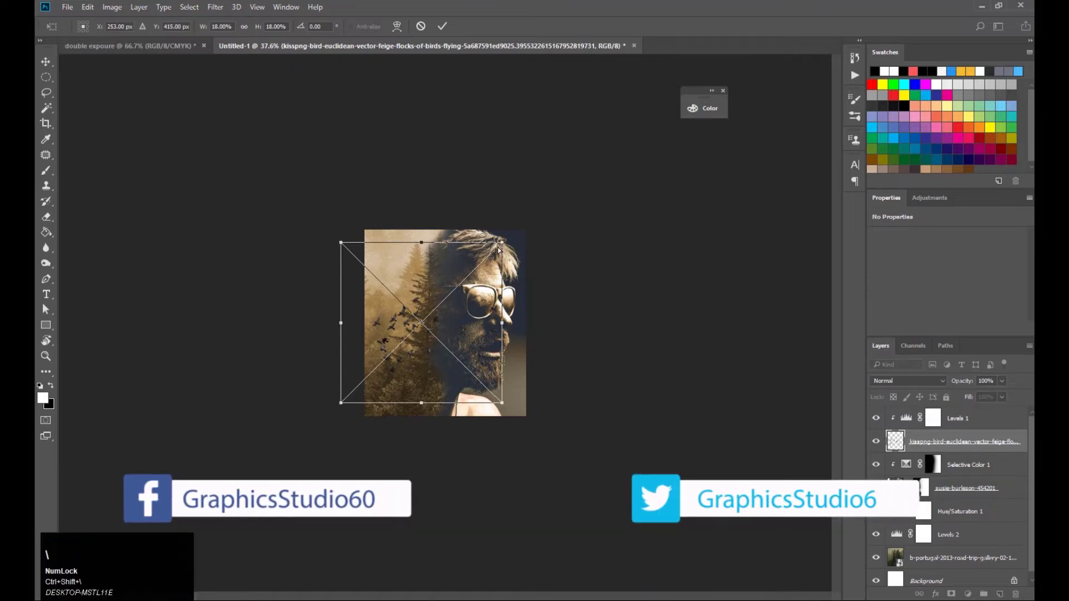
pyautogui.press('Return')
pyautogui.hotkey('ctrl', 'shift', ']')
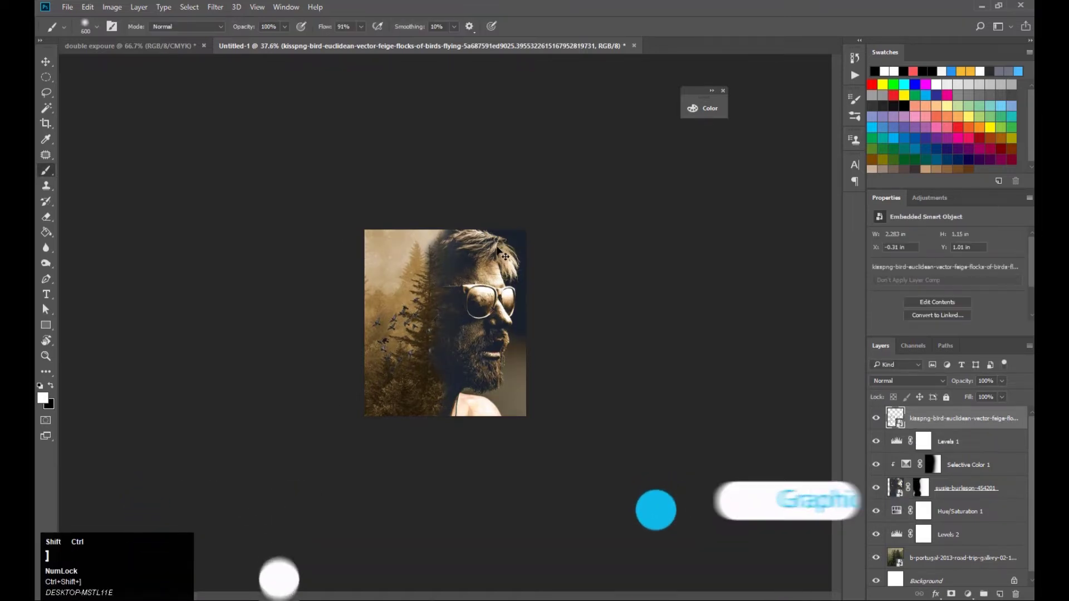
pyautogui.keyDown('alt'); pyautogui.click(900, 453); pyautogui.keyUp('alt')
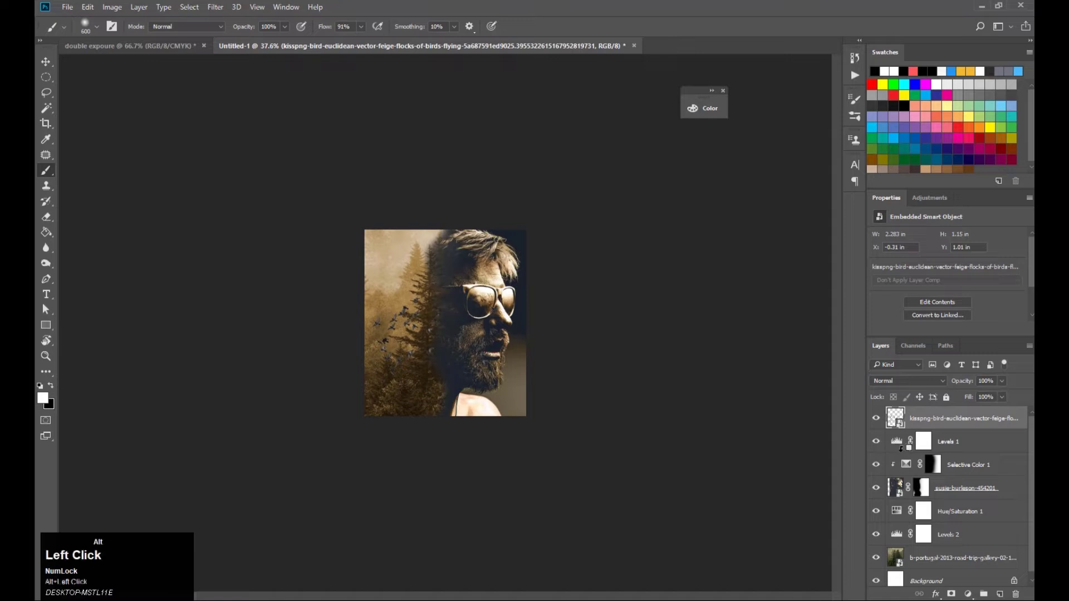
# Scale the birds layer down to about 1.42 by 0.72 in and position it in the misty sky above the trees
pyautogui.hotkey('ctrl', 't')
pyautogui.moveTo(500, 288); pyautogui.dragTo(451, 208)
pyautogui.moveTo(429, 246); pyautogui.dragTo(464, 205)
pyautogui.moveTo(445, 224); pyautogui.dragTo(446, 223)
pyautogui.press('Return')
pyautogui.press('b')
pyautogui.keyDown('alt'); pyautogui.scroll(1, 415, 243); pyautogui.keyUp('alt')
pyautogui.keyDown('alt'); pyautogui.scroll(4, 415, 244); pyautogui.keyUp('alt')
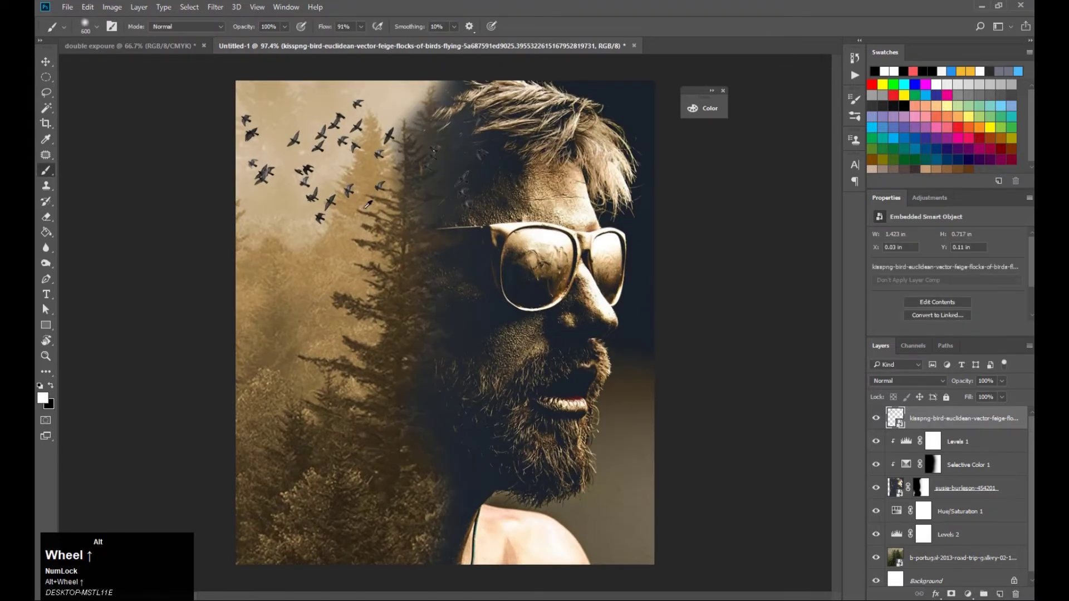
pyautogui.click(46, 61)
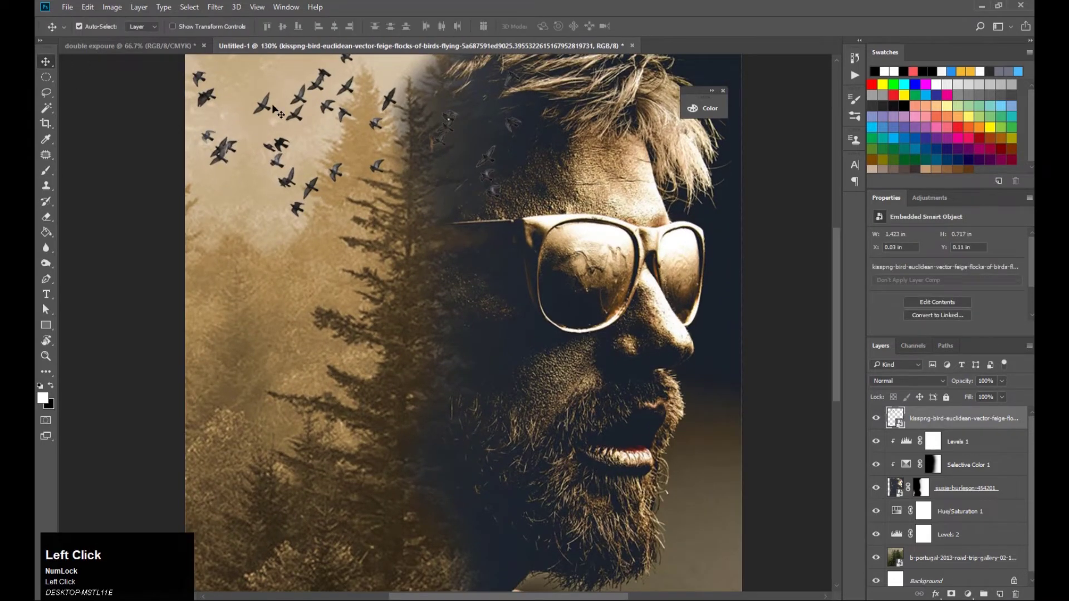
pyautogui.moveTo(263, 105); pyautogui.dragTo(274, 182)
pyautogui.press('space')
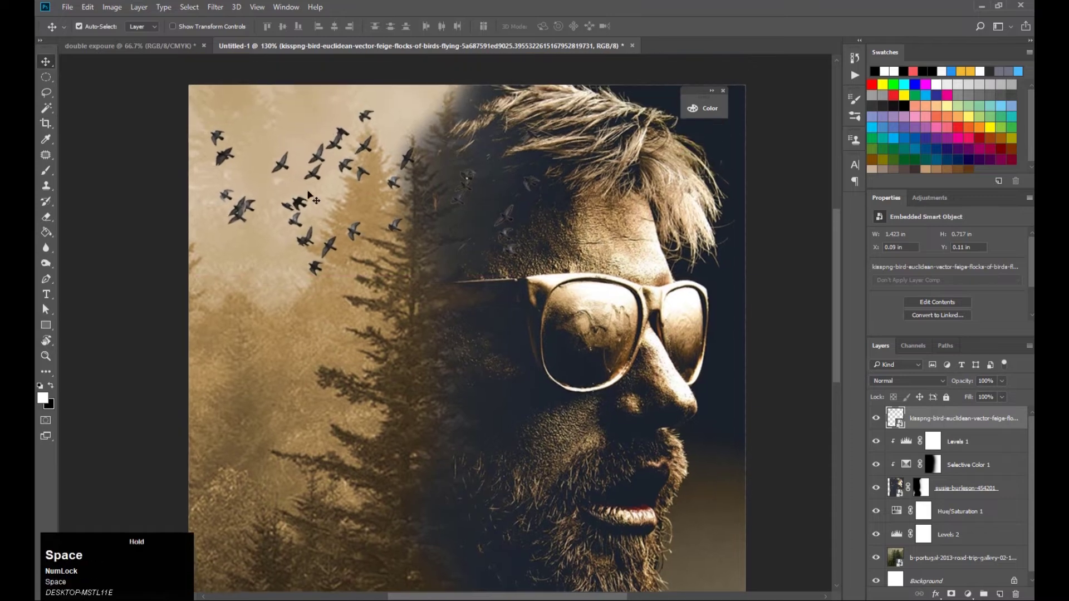
# Add a layer mask to the birds and paint out the ones over the man's head with a 150 px black brush
pyautogui.click(951, 595)
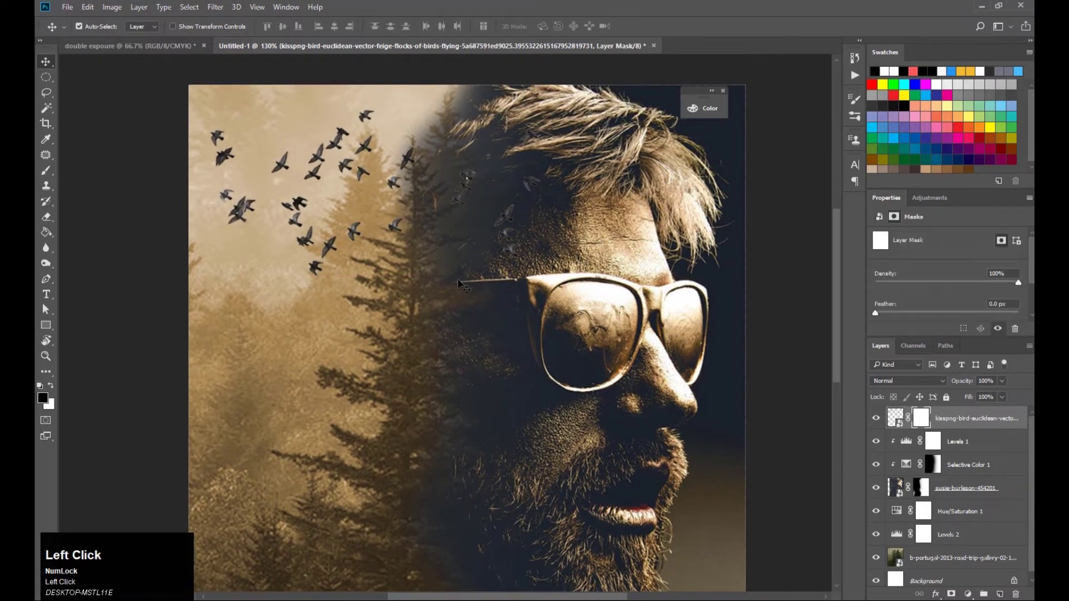
pyautogui.press('b')
pyautogui.press('[')
pyautogui.press('[')
pyautogui.press('[')
pyautogui.press('[')
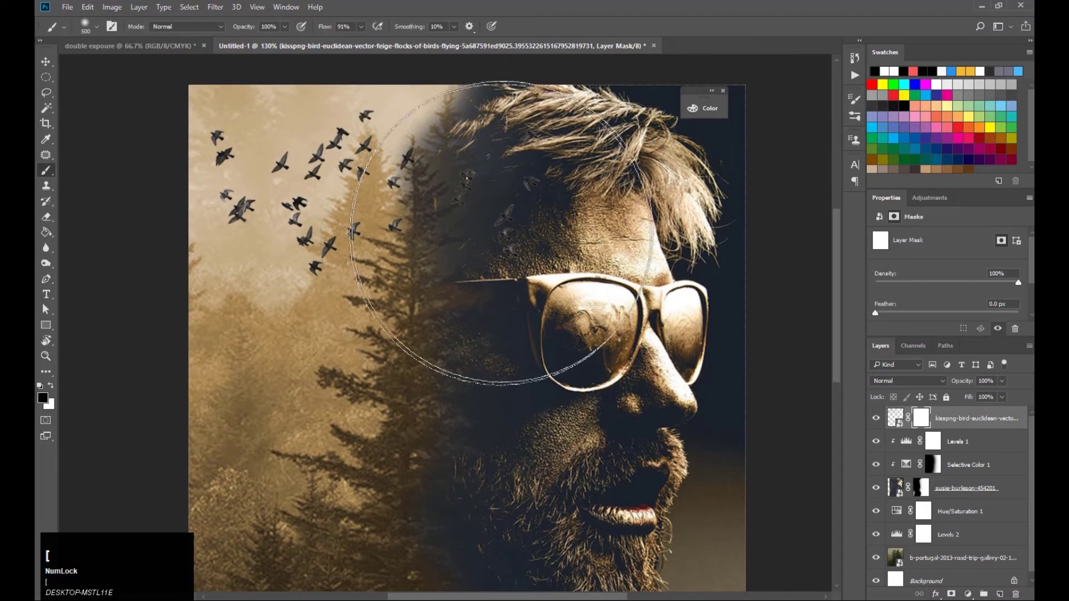
pyautogui.moveTo(508, 220)
pyautogui.mouseDown()
pyautogui.moveTo(501, 244)
pyautogui.moveTo(477, 193)
pyautogui.moveTo(485, 207)
pyautogui.moveTo(483, 251)
pyautogui.mouseUp()
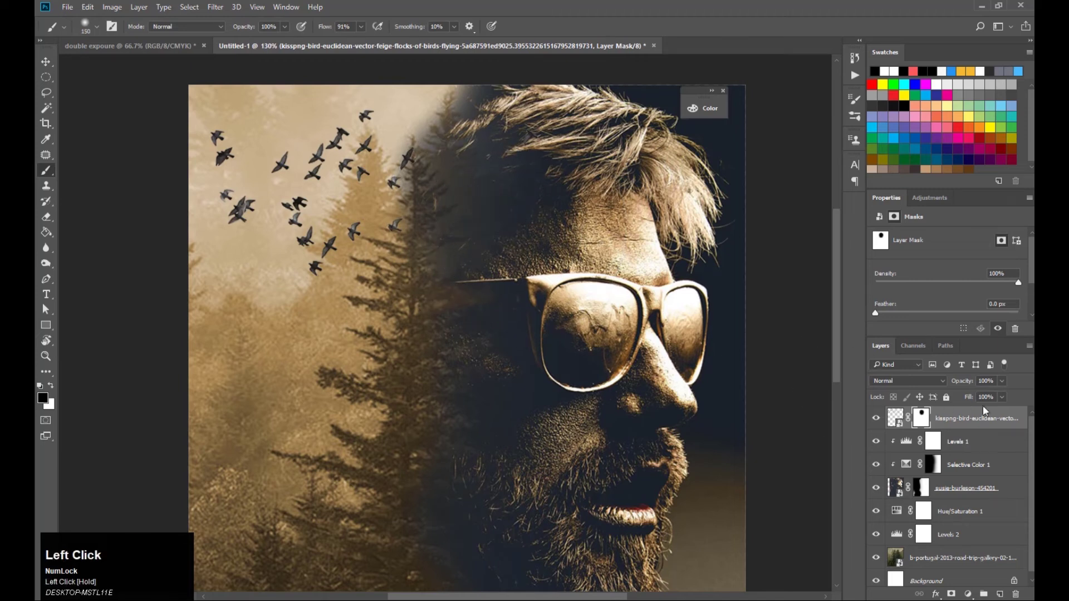
# Lower the birds layer's opacity to 41%
pyautogui.moveTo(994, 396); pyautogui.dragTo(969, 395)
pyautogui.hotkey('ctrl', '-')
pyautogui.hotkey('ctrl', '-')
pyautogui.hotkey('ctrl', '-')
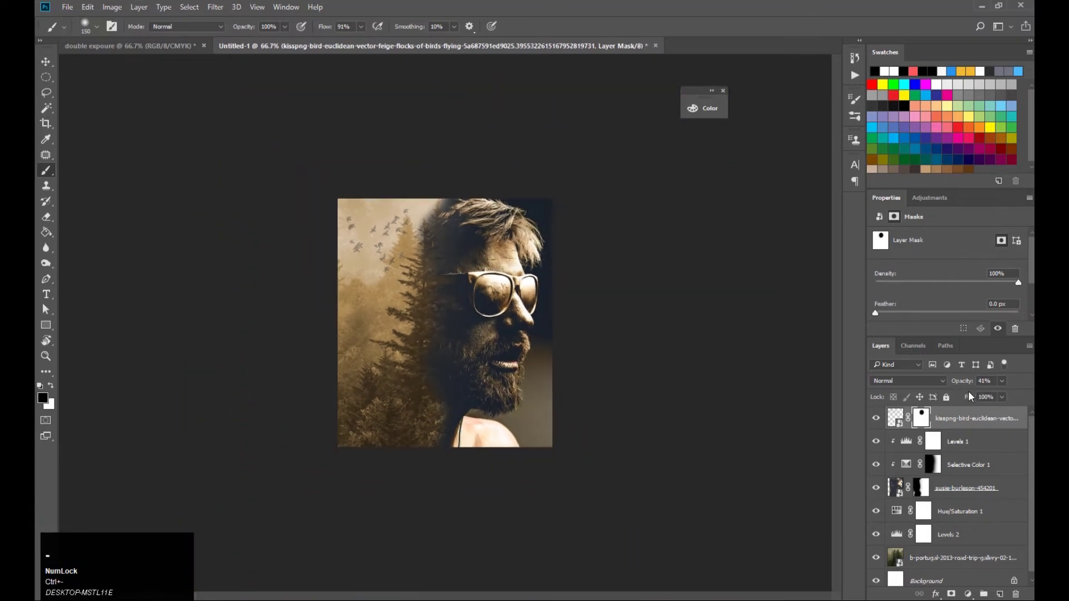
# Refine the birds' mask by restoring the area near the tall tree in white and hiding the area over the head in black
pyautogui.press('x')
pyautogui.moveTo(445, 232); pyautogui.dragTo(425, 265)
pyautogui.scroll(13, 425, 266)
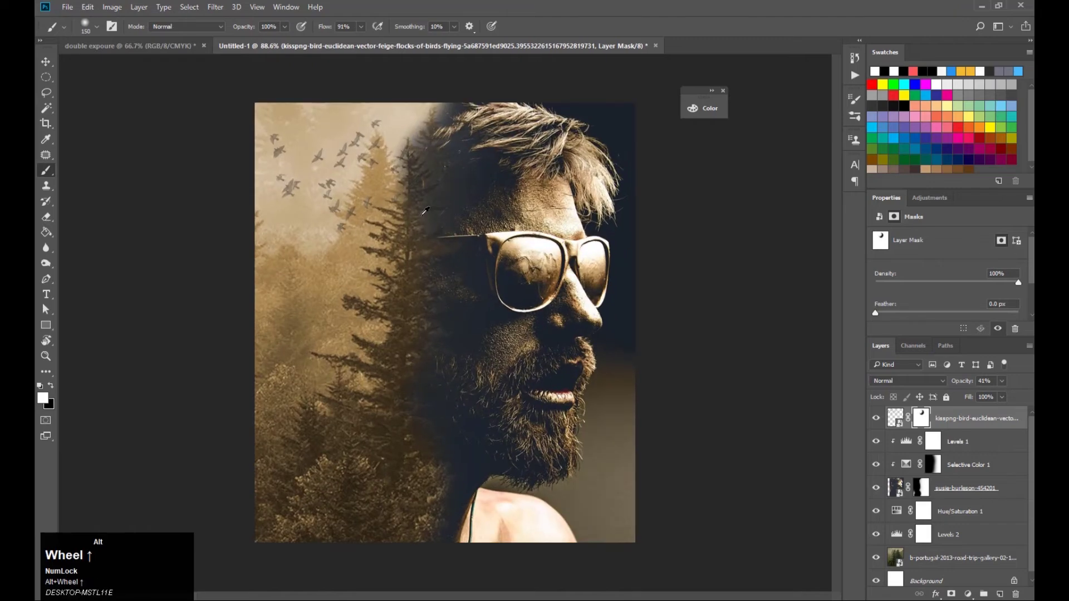
pyautogui.moveTo(416, 167); pyautogui.dragTo(421, 234)
pyautogui.press('x')
pyautogui.moveTo(504, 193)
pyautogui.mouseDown()
pyautogui.moveTo(489, 230)
pyautogui.moveTo(455, 207)
pyautogui.moveTo(447, 249)
pyautogui.mouseUp()
pyautogui.scroll(-5, 446, 249)
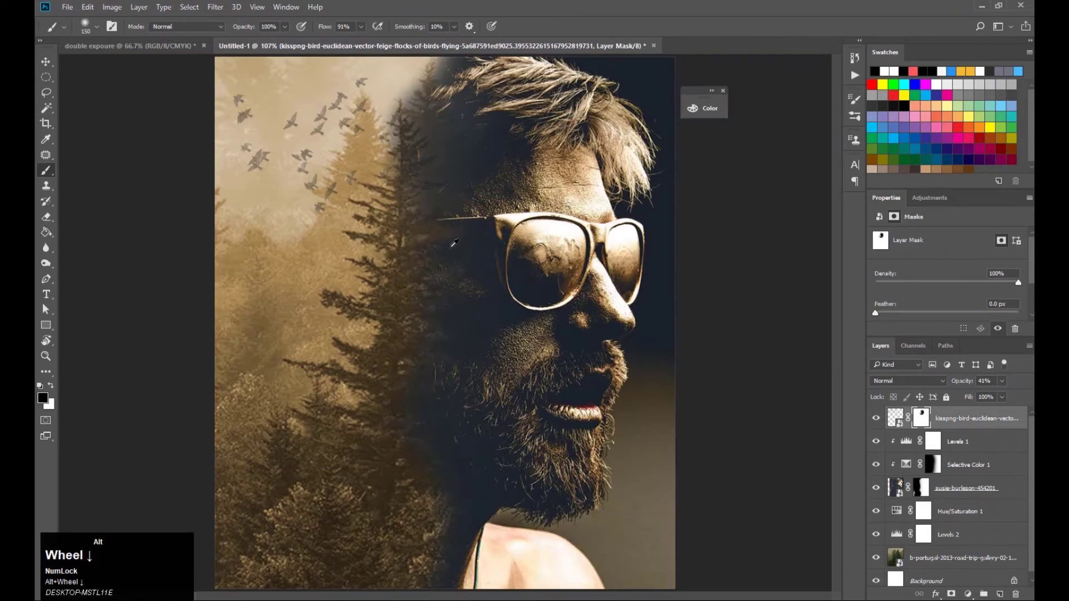
# Paint white on the portrait's layer mask over the forehead and hair, enlarging the soft brush to 400 px
pyautogui.click(927, 495)
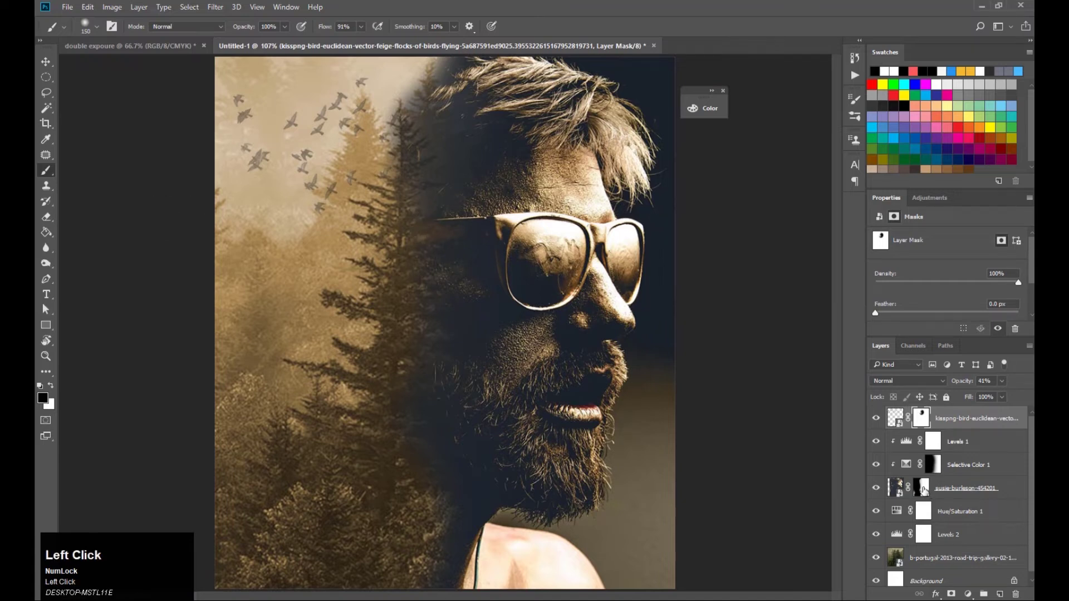
pyautogui.press('x')
pyautogui.moveTo(494, 157)
pyautogui.mouseDown()
pyautogui.moveTo(479, 193)
pyautogui.moveTo(490, 162)
pyautogui.mouseUp()
pyautogui.press(']')
pyautogui.press(']')
pyautogui.press(']')
pyautogui.press(']')
pyautogui.press(']')
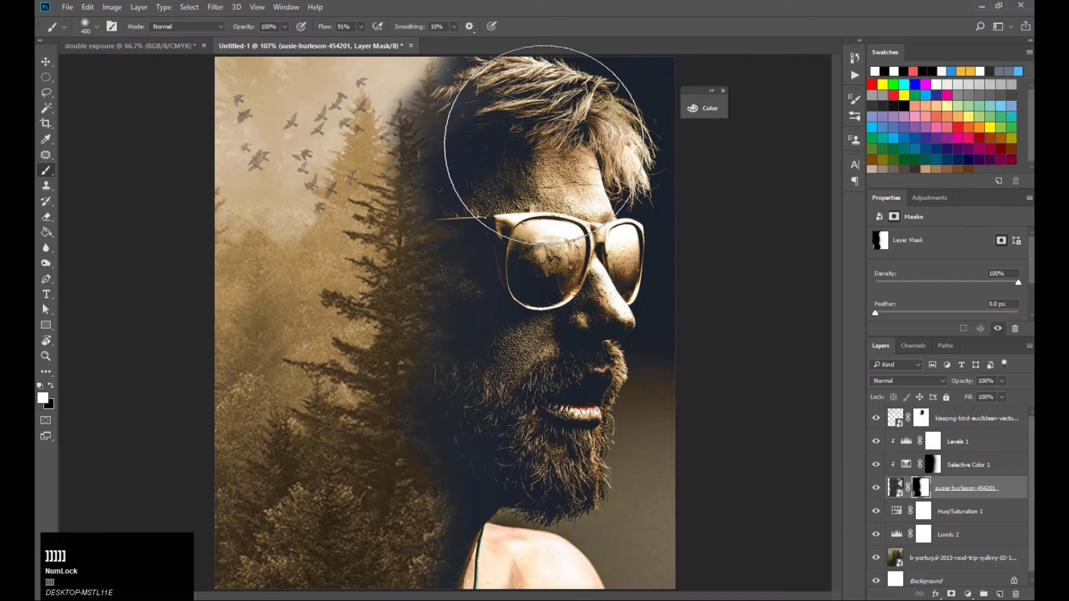
pyautogui.click(553, 148)
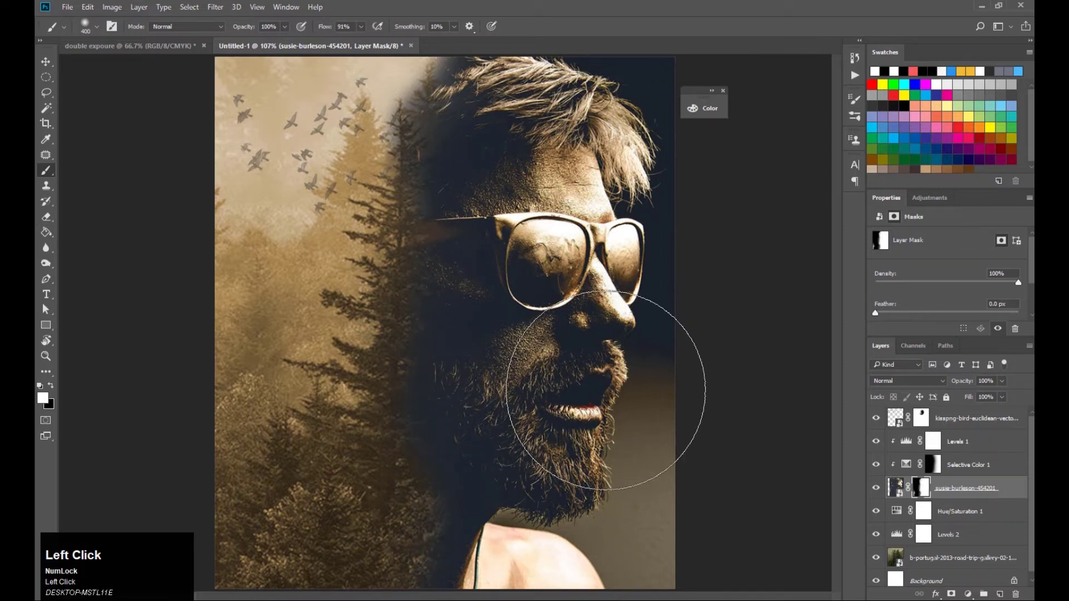
# Reveal the temple arm of the sunglasses by painting white on the portrait's mask with a 45 px brush
pyautogui.press('[')
pyautogui.press('[')
pyautogui.press('[')
pyautogui.press('[')
pyautogui.press('[')
pyautogui.press('[')
pyautogui.press('[')
pyautogui.press('[')
pyautogui.press('[')
pyautogui.press('[')
pyautogui.press('[')
pyautogui.press('[')
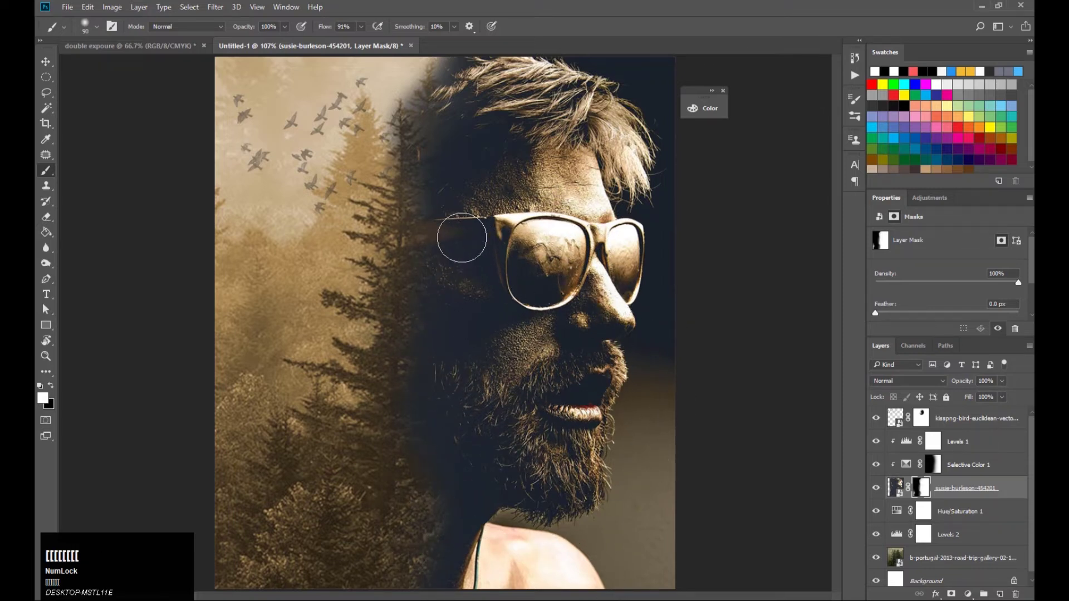
pyautogui.press('[')
pyautogui.moveTo(460, 230); pyautogui.dragTo(434, 230)
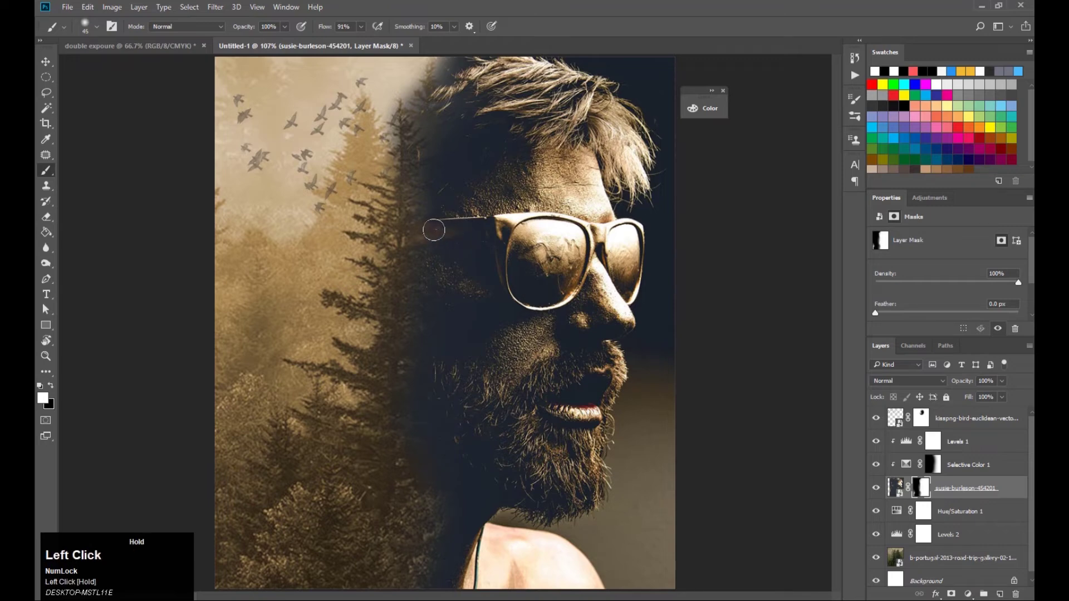
pyautogui.scroll(-3, 432, 232)
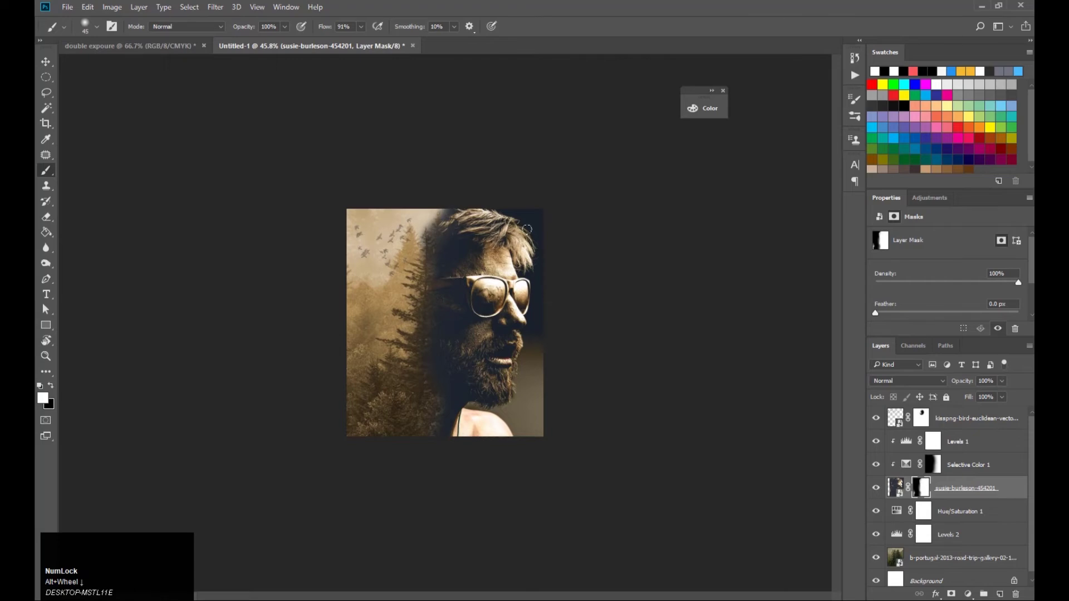
# Paint black on the portrait's mask inside the near sunglasses lens to let the forest show through
pyautogui.scroll(6, 544, 238)
pyautogui.moveTo(549, 234)
pyautogui.mouseDown()
pyautogui.moveTo(563, 234)
pyautogui.moveTo(579, 259)
pyautogui.mouseUp()
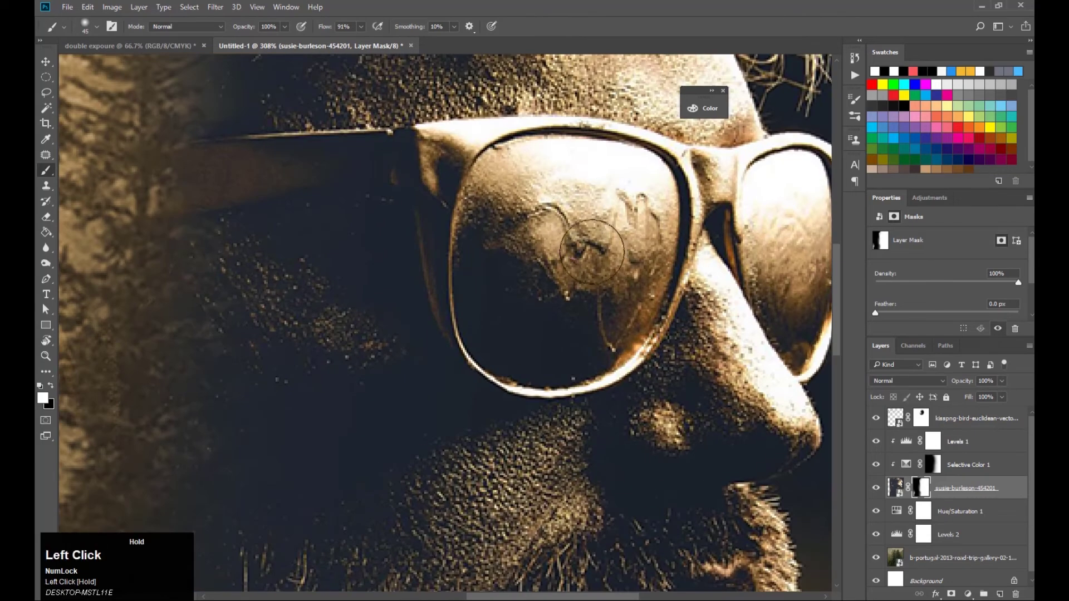
pyautogui.press('x')
pyautogui.moveTo(607, 223)
pyautogui.mouseDown()
pyautogui.moveTo(590, 212)
pyautogui.moveTo(557, 255)
pyautogui.moveTo(608, 210)
pyautogui.moveTo(623, 213)
pyautogui.moveTo(549, 186)
pyautogui.moveTo(551, 199)
pyautogui.mouseUp()
pyautogui.scroll(-4, 584, 267)
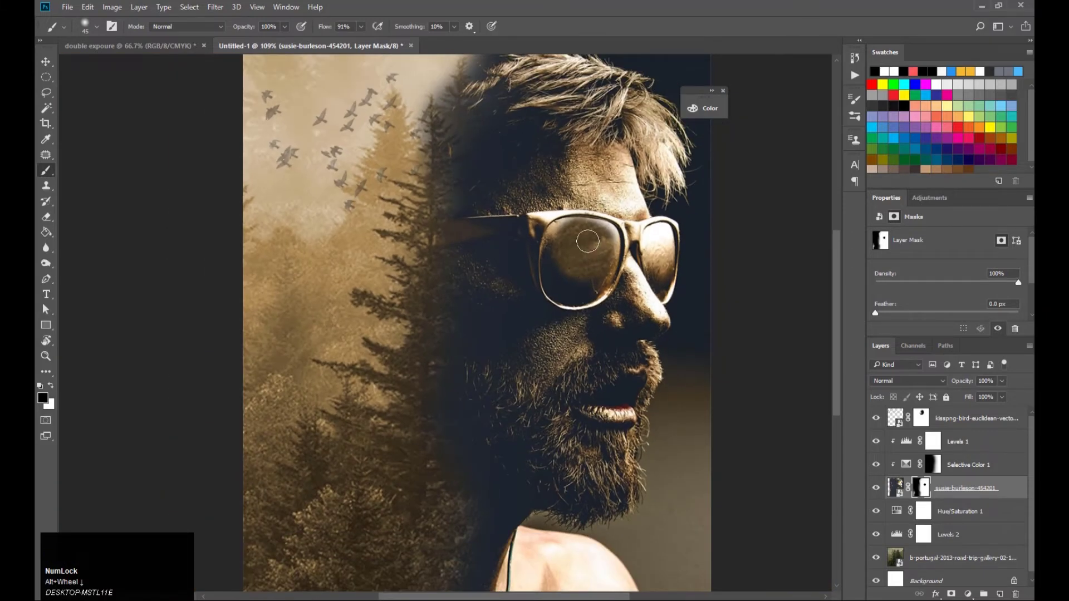
pyautogui.scroll(1, 581, 227)
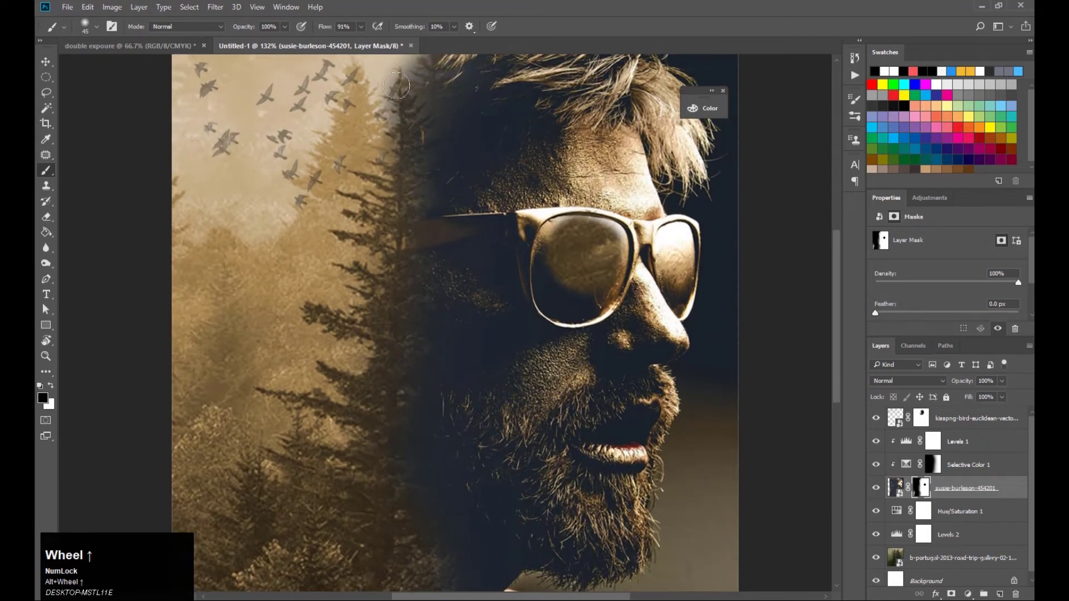
# Raise the brush flow to 100% and mask out the rest of the near lens, using a 15 px brush along the rim
pyautogui.click(361, 27)
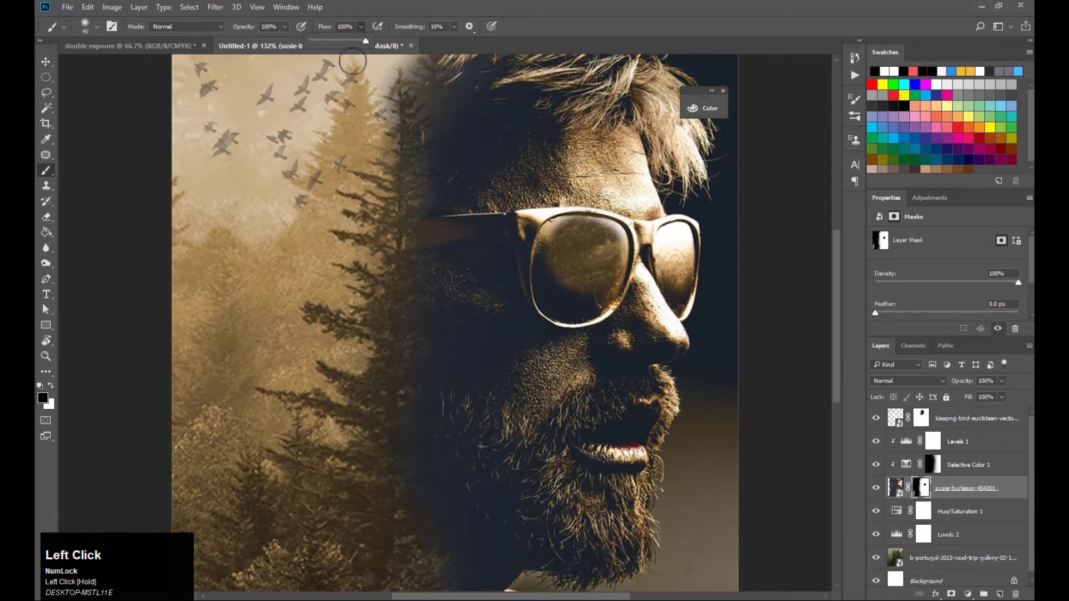
pyautogui.moveTo(564, 245)
pyautogui.mouseDown()
pyautogui.moveTo(580, 285)
pyautogui.moveTo(595, 274)
pyautogui.moveTo(581, 299)
pyautogui.moveTo(560, 290)
pyautogui.moveTo(550, 267)
pyautogui.mouseUp()
pyautogui.scroll(4, 560, 253)
pyautogui.moveTo(576, 207); pyautogui.dragTo(557, 245)
pyautogui.moveTo(557, 257)
pyautogui.mouseDown()
pyautogui.moveTo(554, 287)
pyautogui.moveTo(551, 272)
pyautogui.moveTo(594, 350)
pyautogui.moveTo(643, 328)
pyautogui.moveTo(678, 243)
pyautogui.moveTo(659, 323)
pyautogui.mouseUp()
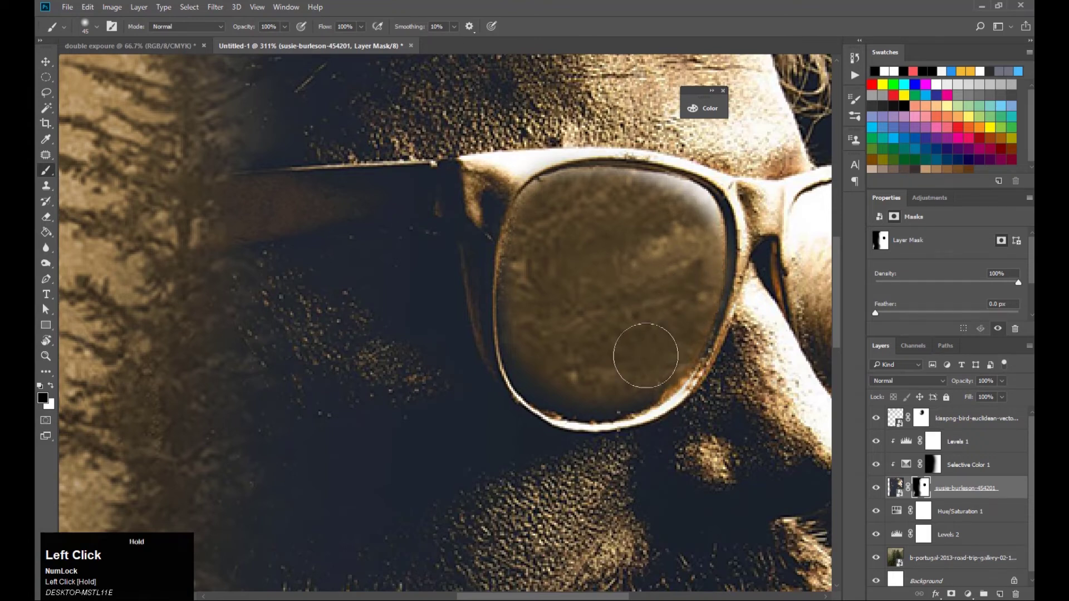
pyautogui.press('[')
pyautogui.press('[')
pyautogui.press('[')
pyautogui.moveTo(520, 288)
pyautogui.mouseDown()
pyautogui.moveTo(510, 295)
pyautogui.moveTo(529, 350)
pyautogui.mouseUp()
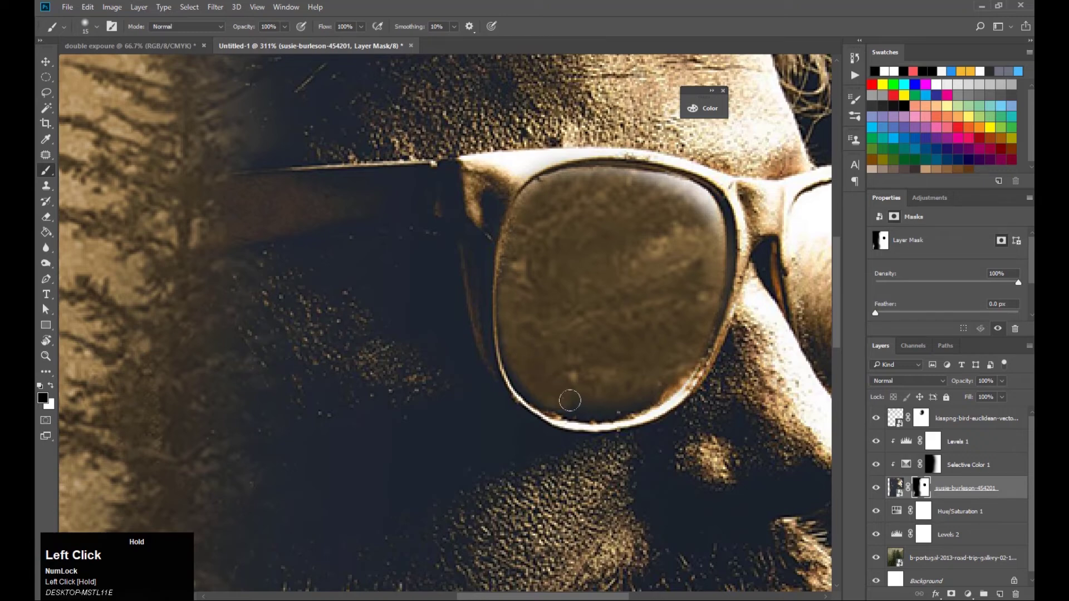
# Paint black on the portrait's mask over the upper part of the far sunglasses lens with the 15 px brush
pyautogui.press('space')
pyautogui.moveTo(678, 356)
pyautogui.mouseDown()
pyautogui.moveTo(531, 405)
pyautogui.moveTo(371, 408)
pyautogui.mouseUp()
pyautogui.moveTo(510, 283)
pyautogui.mouseDown()
pyautogui.moveTo(494, 275)
pyautogui.moveTo(522, 327)
pyautogui.mouseUp()
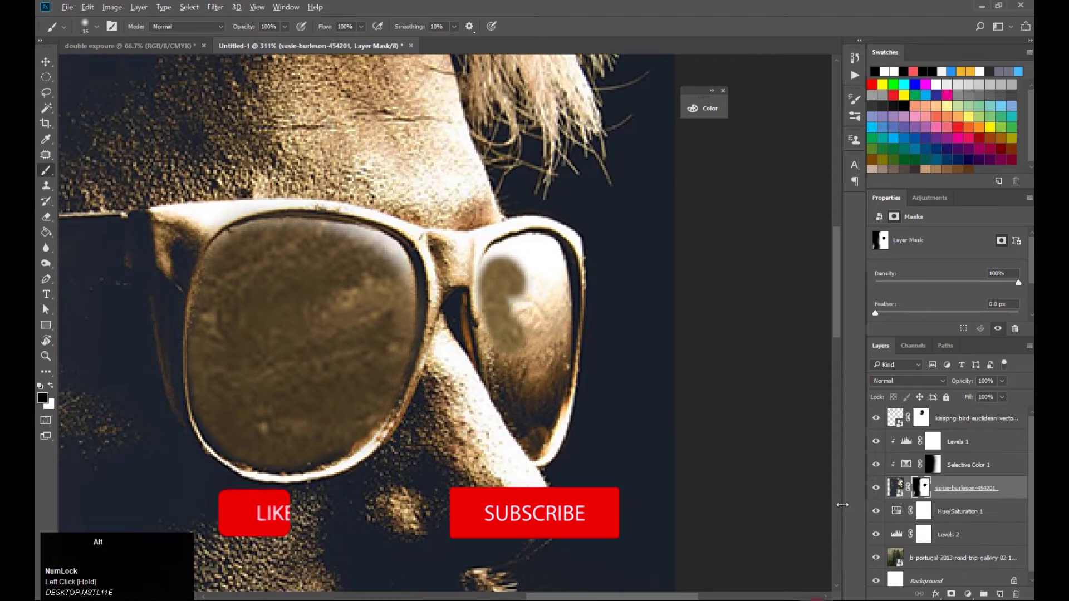
pyautogui.scroll(-1, 939, 511)
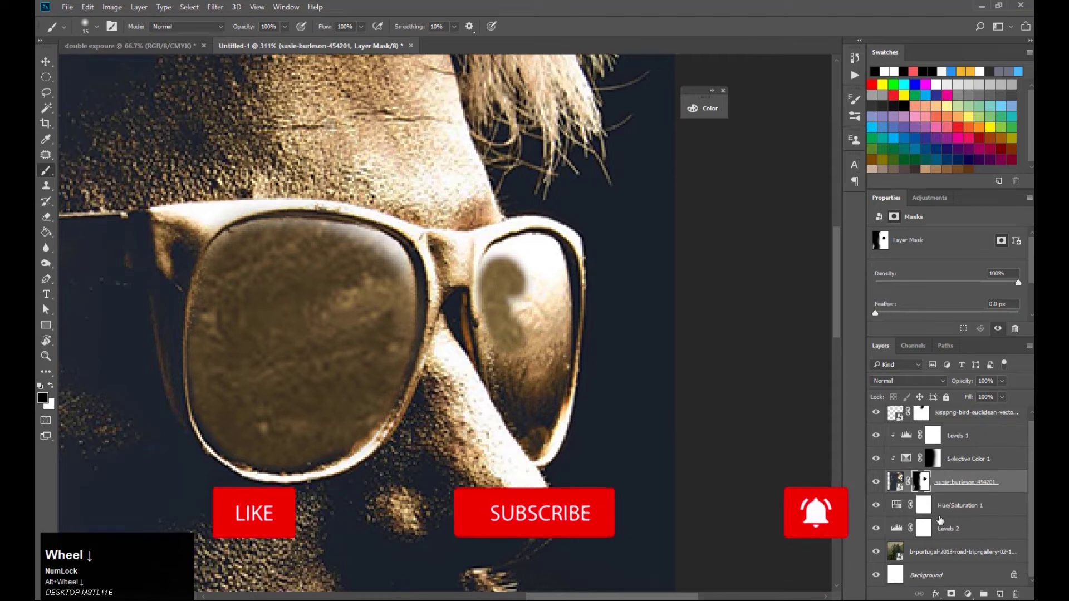
pyautogui.hotkey('ctrl', '-')
pyautogui.hotkey('ctrl', '-')
pyautogui.hotkey('ctrl', '-')
pyautogui.hotkey('ctrl', '-')
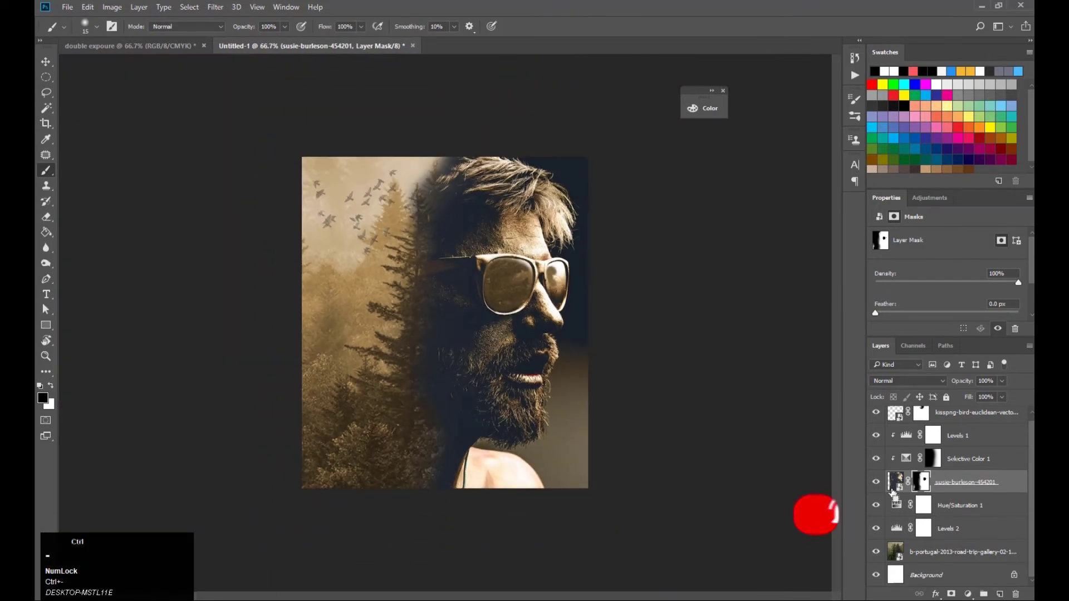
pyautogui.scroll(5, 594, 242)
pyautogui.scroll(4, 594, 242)
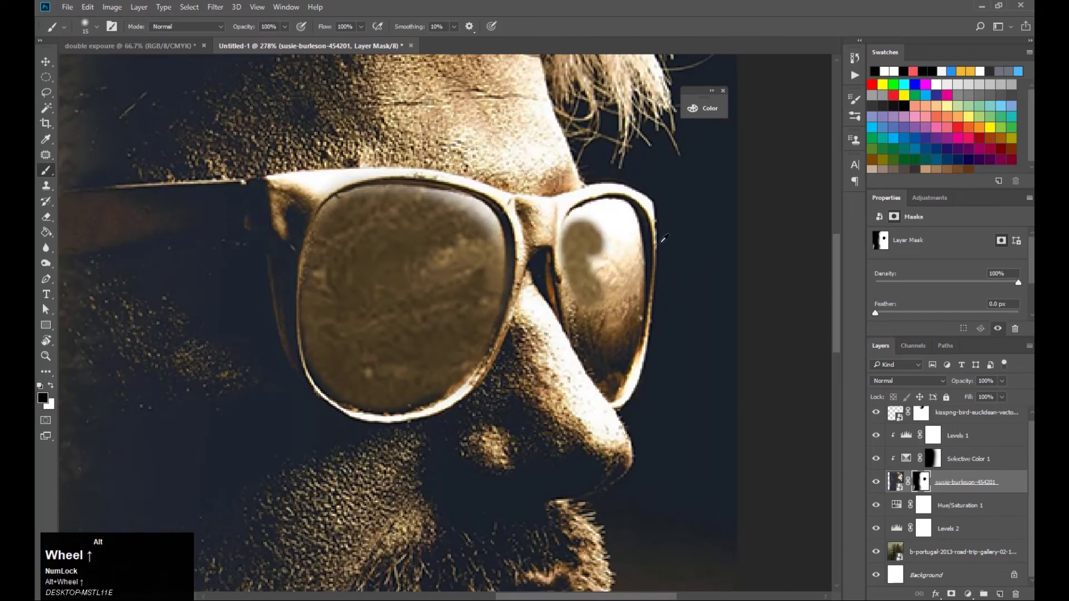
pyautogui.scroll(3, 608, 244)
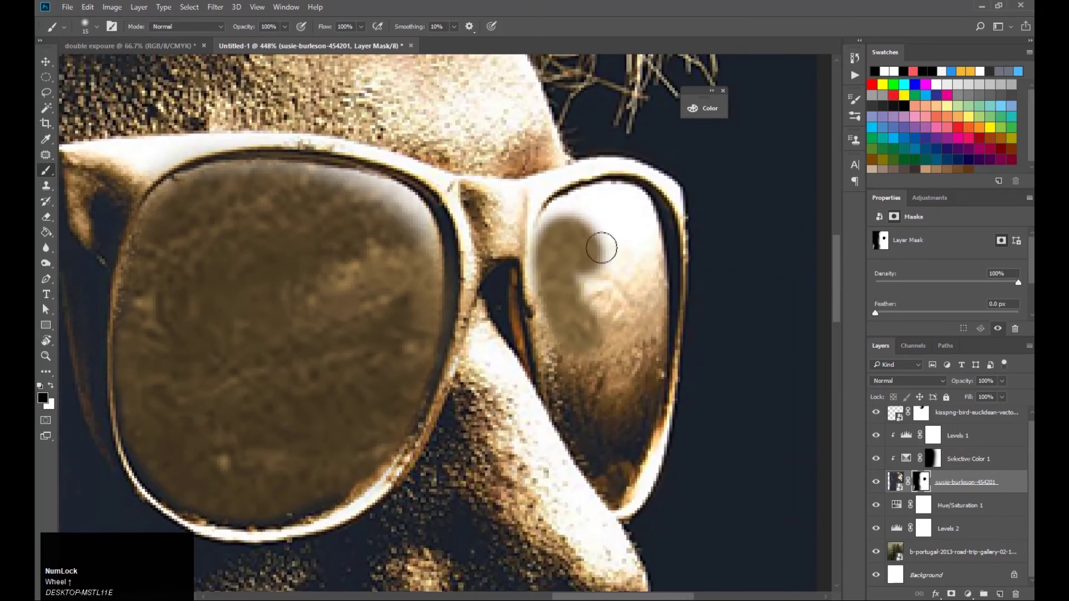
pyautogui.moveTo(567, 231)
pyautogui.mouseDown()
pyautogui.moveTo(605, 205)
pyautogui.moveTo(635, 213)
pyautogui.moveTo(647, 313)
pyautogui.moveTo(588, 329)
pyautogui.moveTo(613, 247)
pyautogui.moveTo(628, 261)
pyautogui.moveTo(615, 308)
pyautogui.mouseUp()
# Mask out the lower part of the far lens down to its rim so the forest fills it
pyautogui.scroll(-5, 614, 308)
pyautogui.scroll(5, 615, 307)
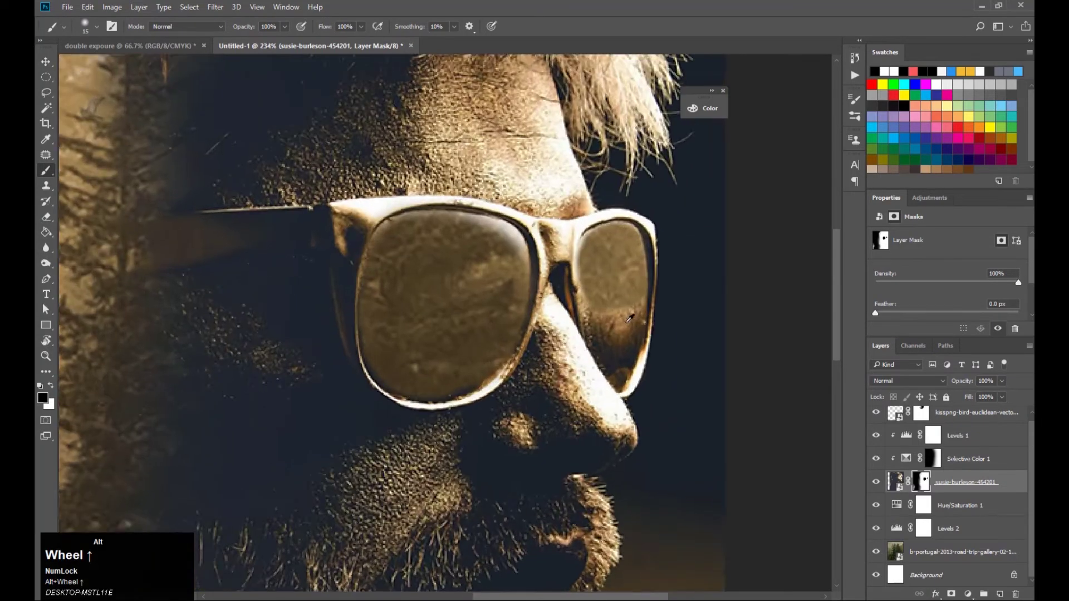
pyautogui.moveTo(650, 282)
pyautogui.mouseDown()
pyautogui.moveTo(637, 387)
pyautogui.moveTo(619, 408)
pyautogui.moveTo(571, 291)
pyautogui.moveTo(587, 361)
pyautogui.moveTo(596, 378)
pyautogui.moveTo(560, 257)
pyautogui.moveTo(628, 344)
pyautogui.moveTo(607, 301)
pyautogui.mouseUp()
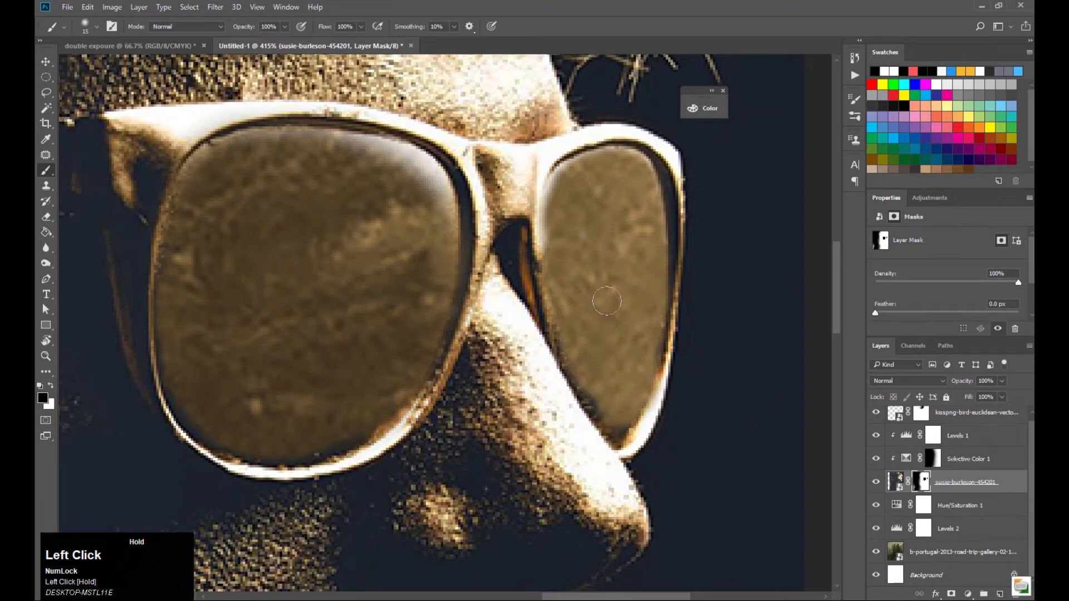
pyautogui.moveTo(619, 419)
pyautogui.mouseDown()
pyautogui.moveTo(616, 428)
pyautogui.moveTo(592, 402)
pyautogui.moveTo(571, 308)
pyautogui.mouseUp()
pyautogui.keyDown('alt'); pyautogui.scroll(-3, 584, 281); pyautogui.keyUp('alt')
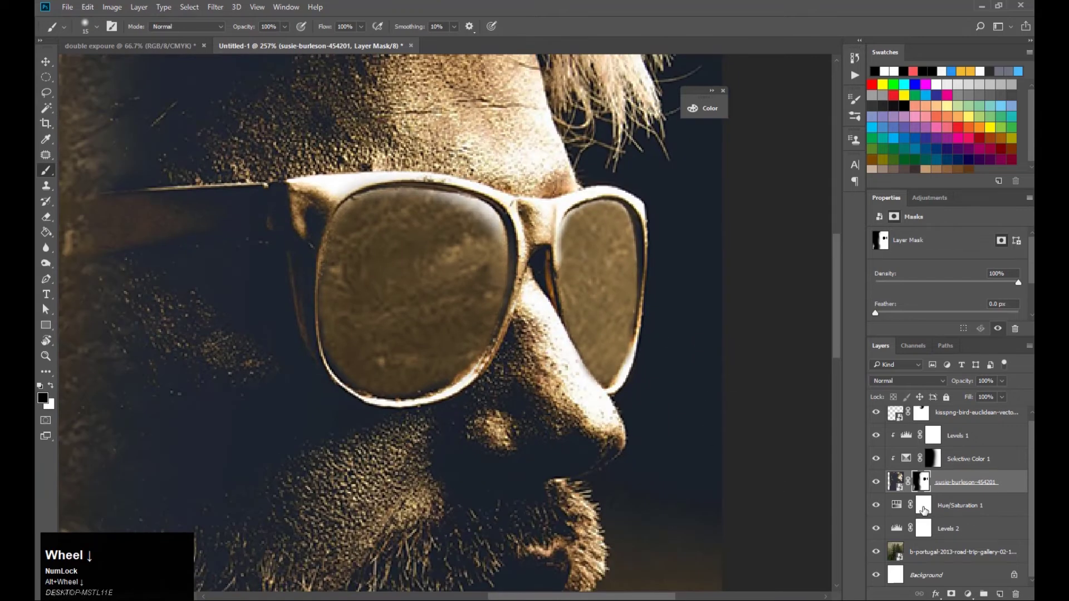
# Try painting black on the Hue/Saturation 1 mask inside the near lens with a 40 px brush to restore the forest's green
pyautogui.click(923, 508)
pyautogui.press(']')
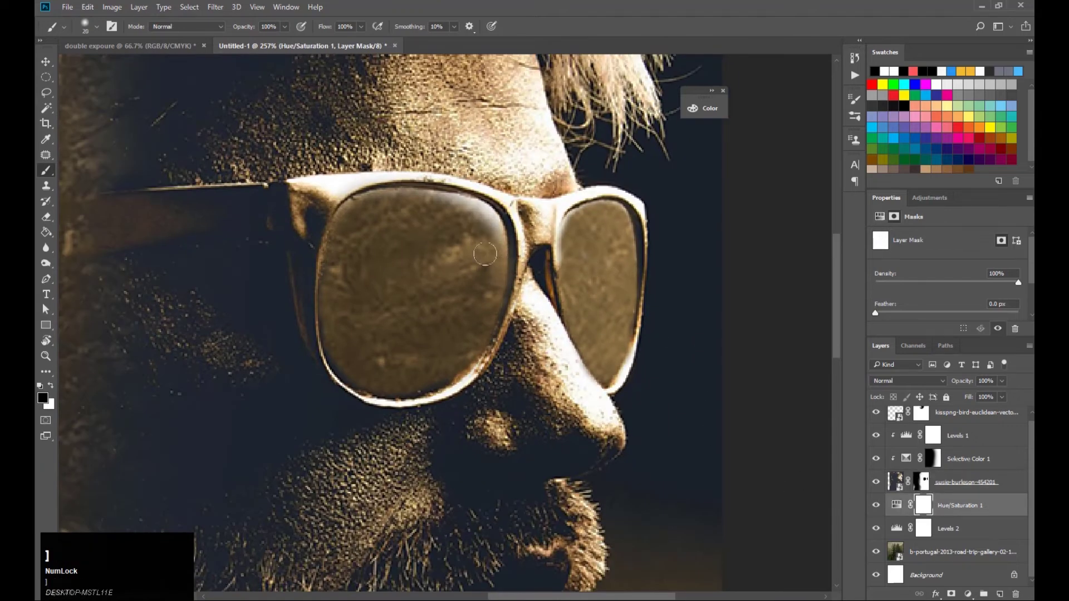
pyautogui.press(']')
pyautogui.moveTo(448, 234)
pyautogui.mouseDown()
pyautogui.moveTo(410, 266)
pyautogui.moveTo(420, 238)
pyautogui.mouseUp()
pyautogui.keyDown('alt'); pyautogui.scroll(3, 392, 240); pyautogui.keyUp('alt')
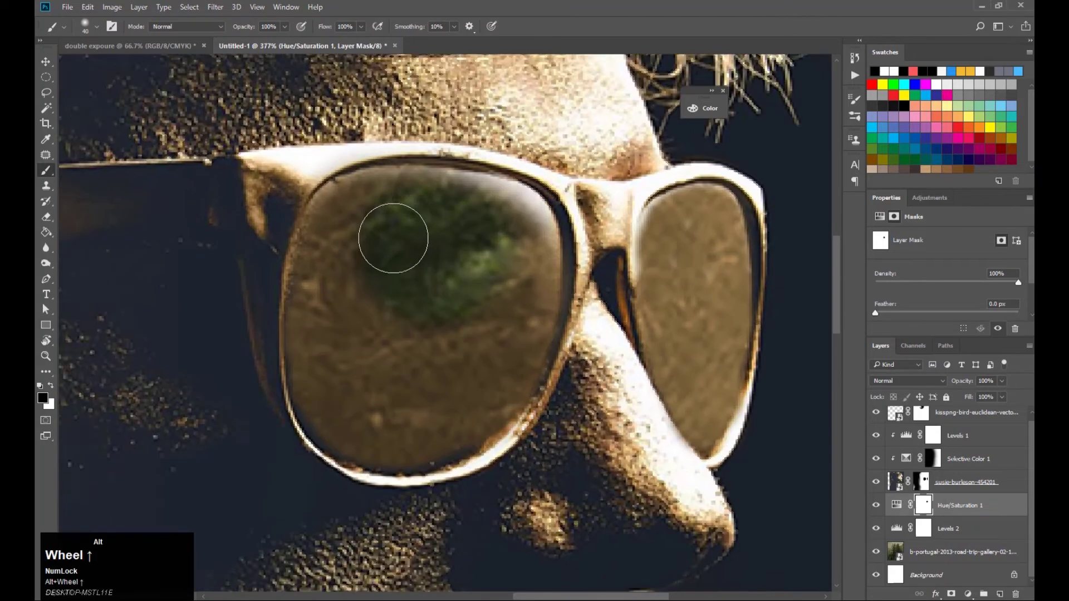
pyautogui.hotkey('ctrl', 'z')
# Set the brush opacity to 64% and flow to 62%, and target the Hue/Saturation 1 layer mask
pyautogui.scroll(1, 418, 265)
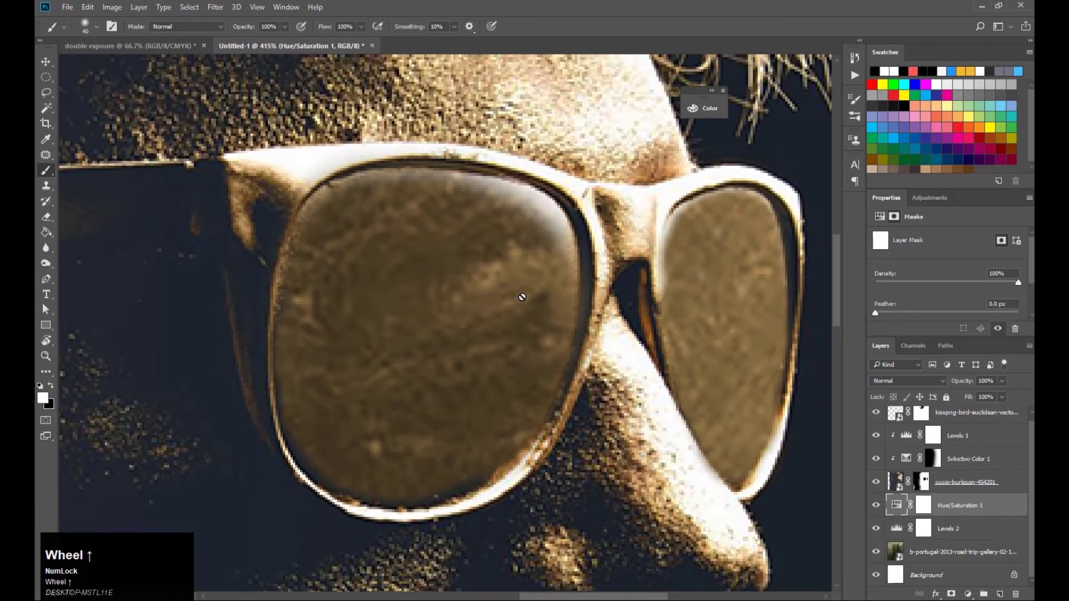
pyautogui.click(284, 29)
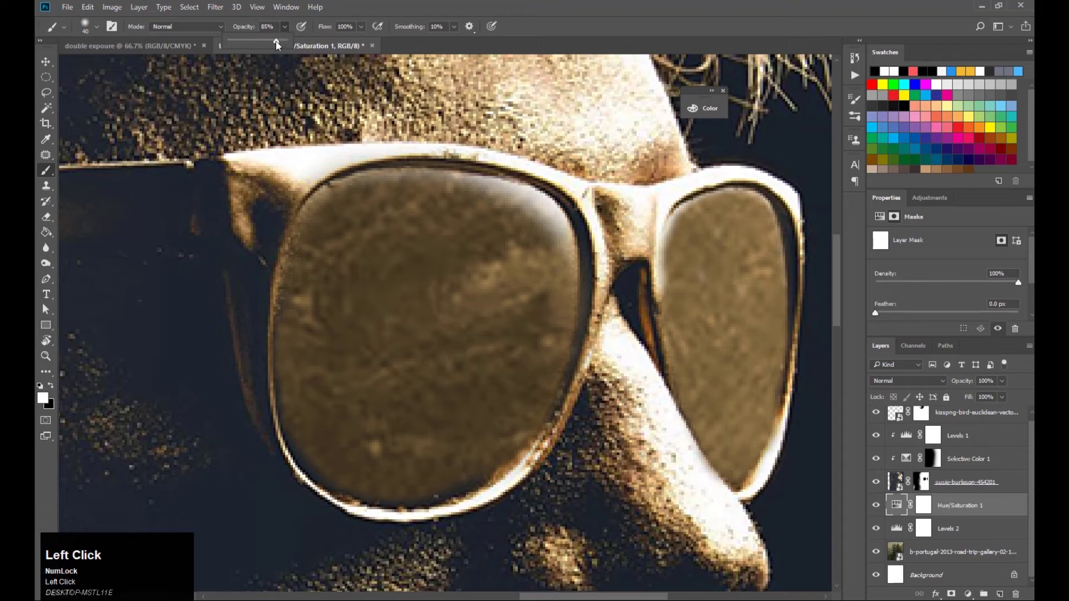
pyautogui.click(360, 27)
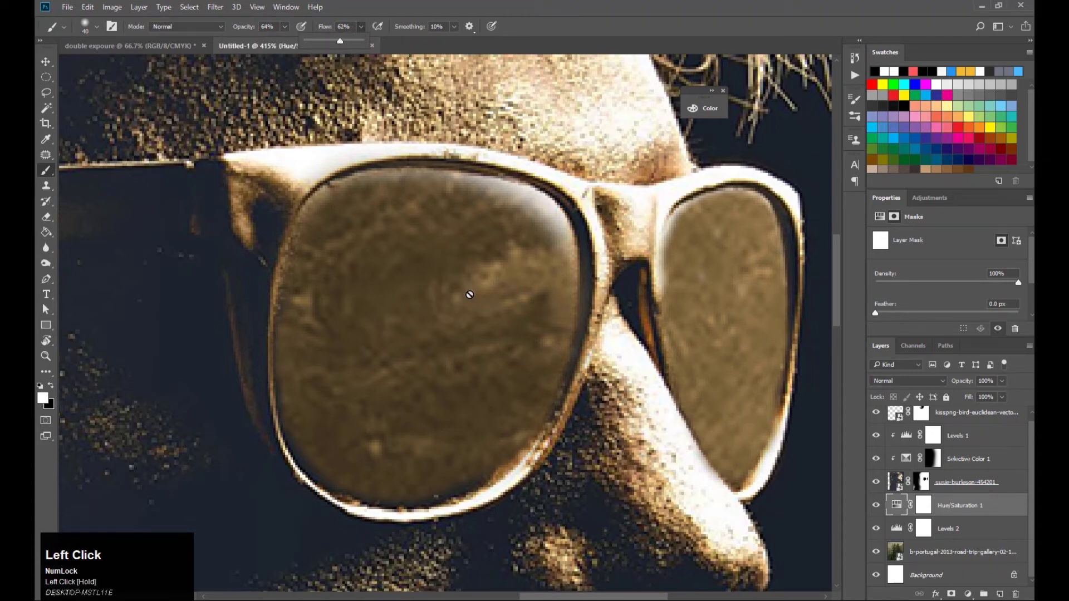
pyautogui.click(924, 505)
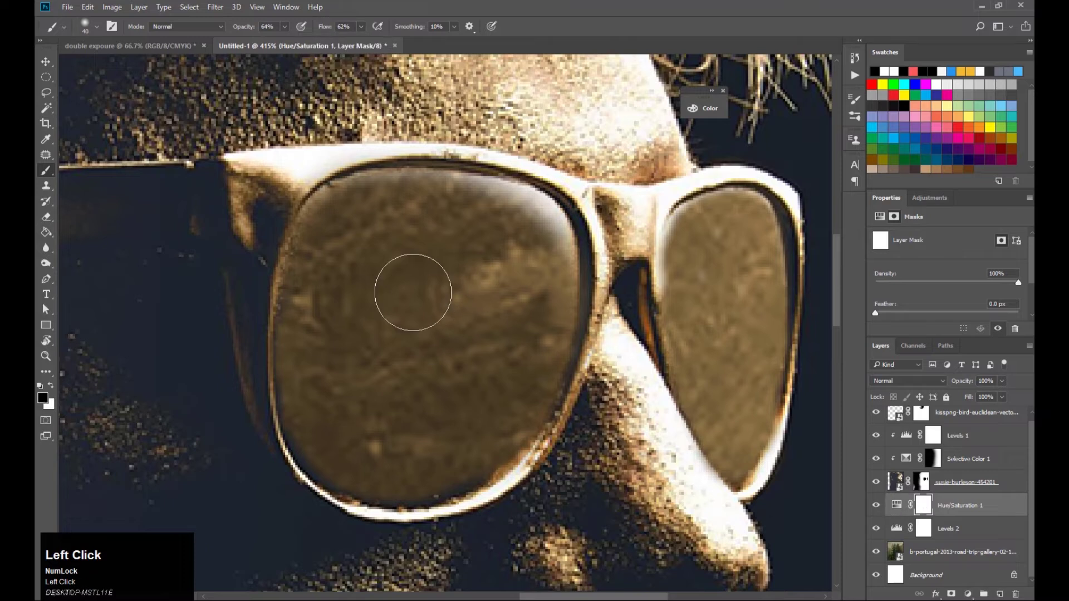
# Paint black on the Hue/Saturation 1 mask over the near lens's centre and outer side with an enlarged brush
pyautogui.press(']')
pyautogui.press(']')
pyautogui.press(']')
pyautogui.moveTo(496, 276)
pyautogui.mouseDown()
pyautogui.moveTo(433, 269)
pyautogui.moveTo(465, 262)
pyautogui.moveTo(396, 246)
pyautogui.moveTo(382, 324)
pyautogui.mouseUp()
pyautogui.press('[')
pyautogui.press('[')
pyautogui.moveTo(344, 289)
pyautogui.mouseDown()
pyautogui.moveTo(345, 333)
pyautogui.moveTo(357, 370)
pyautogui.mouseUp()
# Restore the green in the rest of the near lens, shrinking the brush for the areas along the rim
pyautogui.press('[')
pyautogui.moveTo(340, 356)
pyautogui.mouseDown()
pyautogui.moveTo(339, 423)
pyautogui.moveTo(401, 439)
pyautogui.moveTo(491, 344)
pyautogui.mouseUp()
pyautogui.press('[')
pyautogui.press('[')
pyautogui.moveTo(515, 232)
pyautogui.mouseDown()
pyautogui.moveTo(508, 216)
pyautogui.moveTo(543, 246)
pyautogui.moveTo(541, 337)
pyautogui.moveTo(503, 409)
pyautogui.moveTo(451, 444)
pyautogui.moveTo(387, 450)
pyautogui.moveTo(326, 388)
pyautogui.moveTo(315, 311)
pyautogui.moveTo(325, 277)
pyautogui.moveTo(319, 410)
pyautogui.moveTo(339, 451)
pyautogui.moveTo(391, 465)
pyautogui.moveTo(481, 452)
pyautogui.moveTo(505, 415)
pyautogui.moveTo(504, 297)
pyautogui.moveTo(388, 287)
pyautogui.moveTo(376, 317)
pyautogui.moveTo(330, 348)
pyautogui.moveTo(341, 217)
pyautogui.mouseUp()
pyautogui.press('[')
pyautogui.press('[')
pyautogui.press('[')
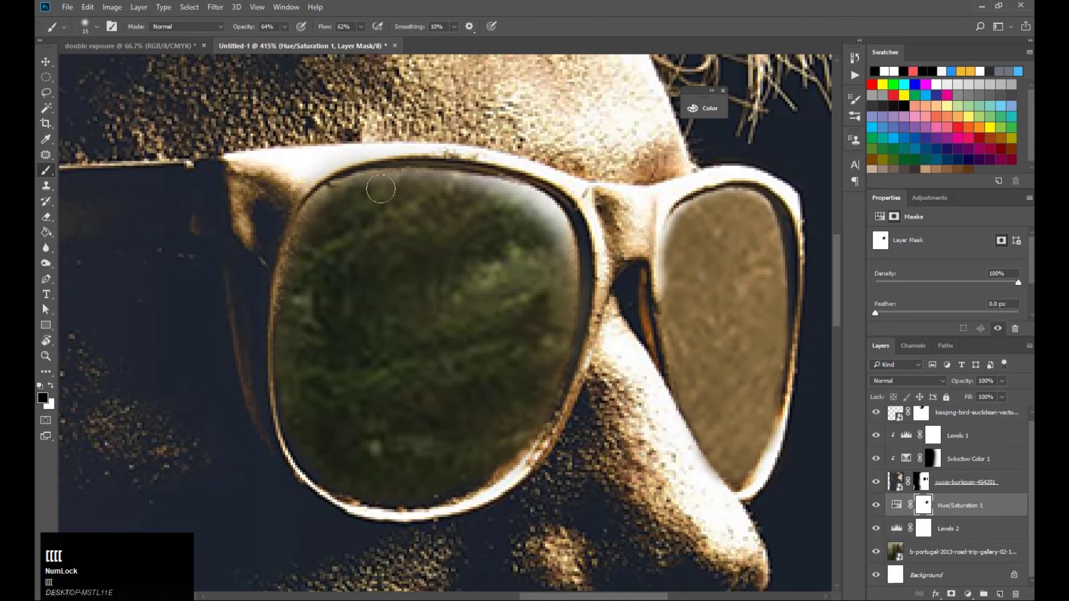
pyautogui.moveTo(391, 182); pyautogui.dragTo(349, 188)
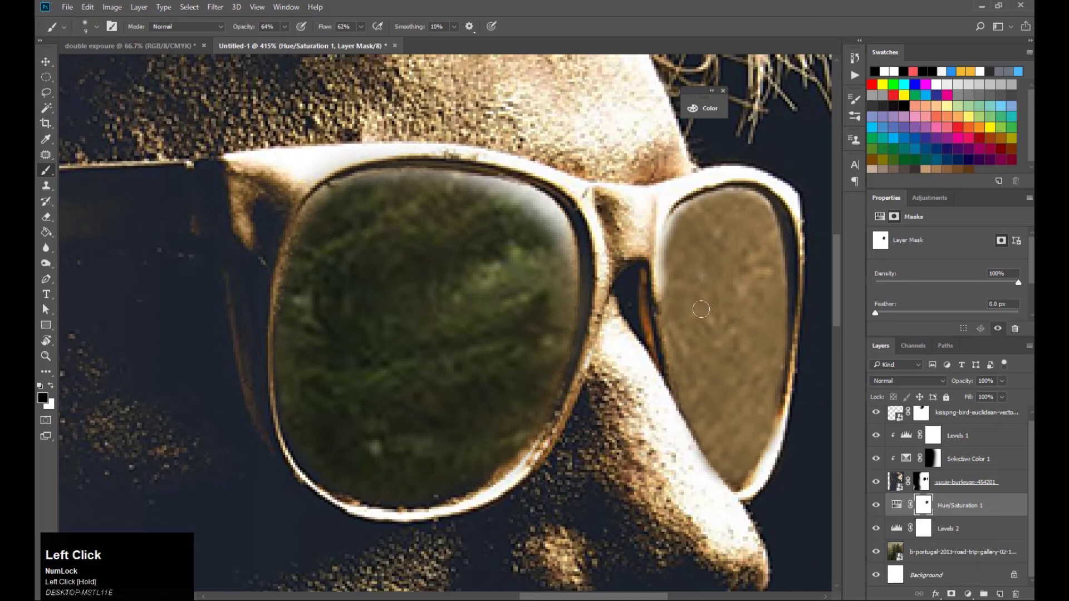
# Paint black on the Hue/Saturation 1 mask over the whole far lens with a 15 px brush
pyautogui.press(']')
pyautogui.press(']')
pyautogui.moveTo(679, 305); pyautogui.dragTo(676, 255)
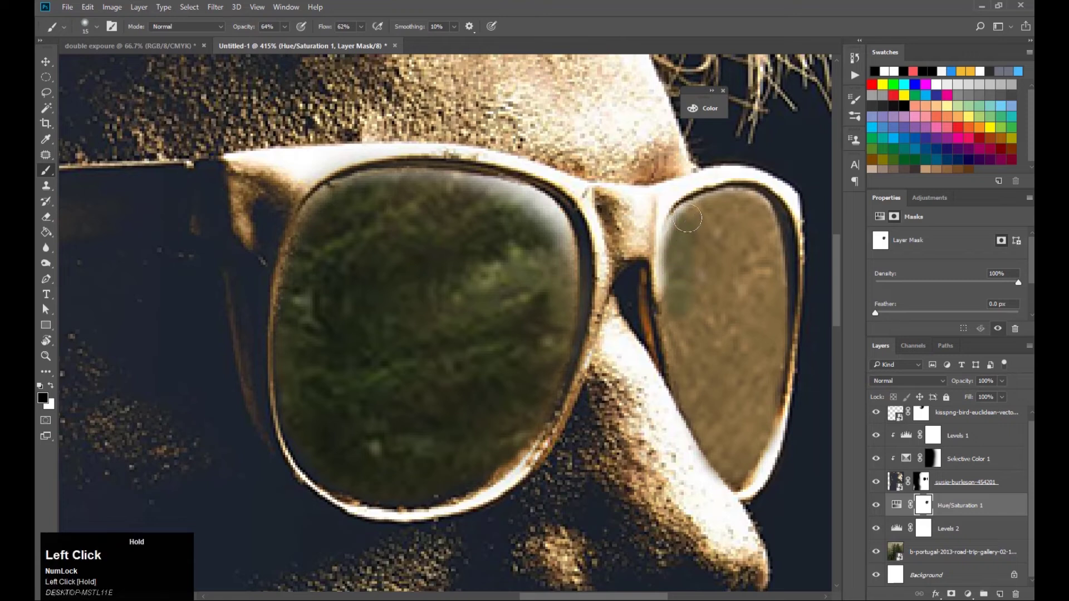
pyautogui.moveTo(765, 257)
pyautogui.mouseDown()
pyautogui.moveTo(771, 349)
pyautogui.moveTo(740, 466)
pyautogui.moveTo(696, 394)
pyautogui.moveTo(677, 332)
pyautogui.mouseUp()
pyautogui.moveTo(707, 254)
pyautogui.mouseDown()
pyautogui.moveTo(734, 241)
pyautogui.moveTo(735, 355)
pyautogui.mouseUp()
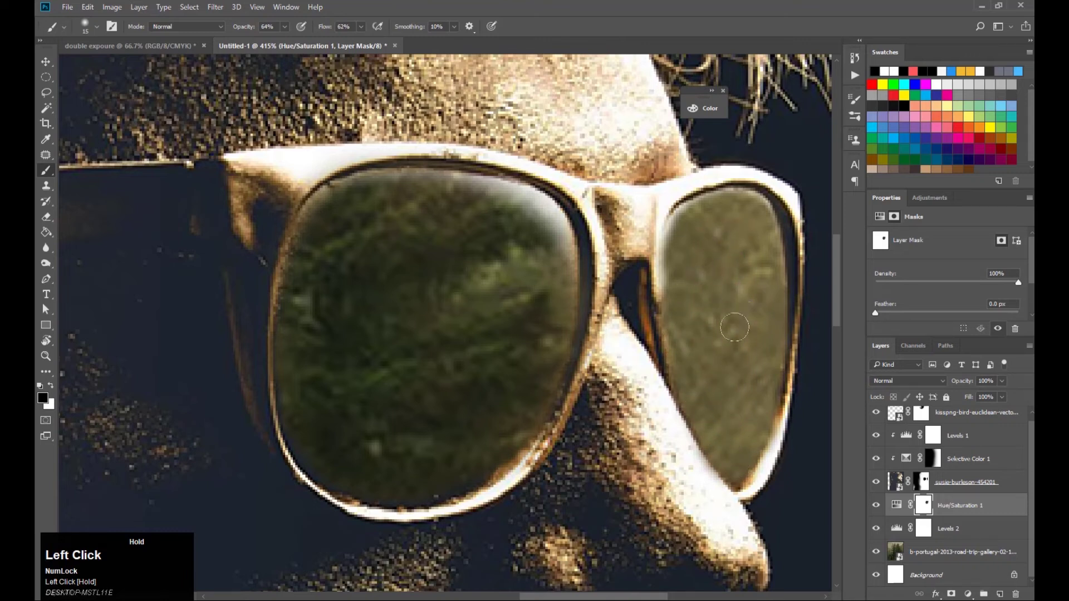
pyautogui.moveTo(717, 365); pyautogui.dragTo(711, 348)
pyautogui.hotkey('ctrl', '-')
pyautogui.hotkey('ctrl', '-')
pyautogui.hotkey('ctrl', '-')
pyautogui.hotkey('ctrl', '-')
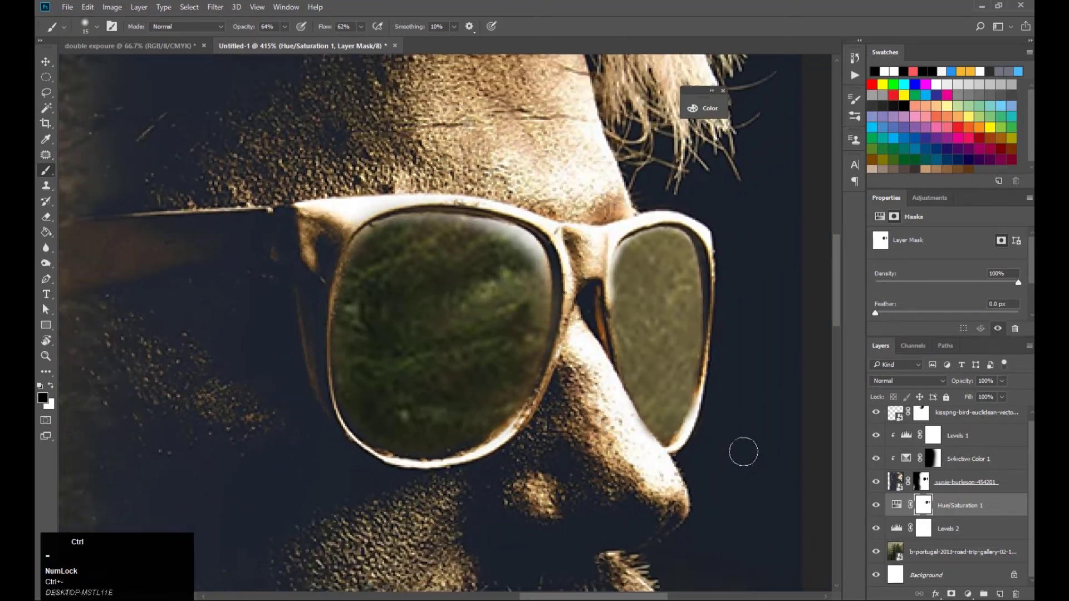
# Paint black on the portrait's mask inside the near lens to clear the remaining highlight along its upper rim
pyautogui.hotkey('ctrl', '=')
pyautogui.hotkey('ctrl', '=')
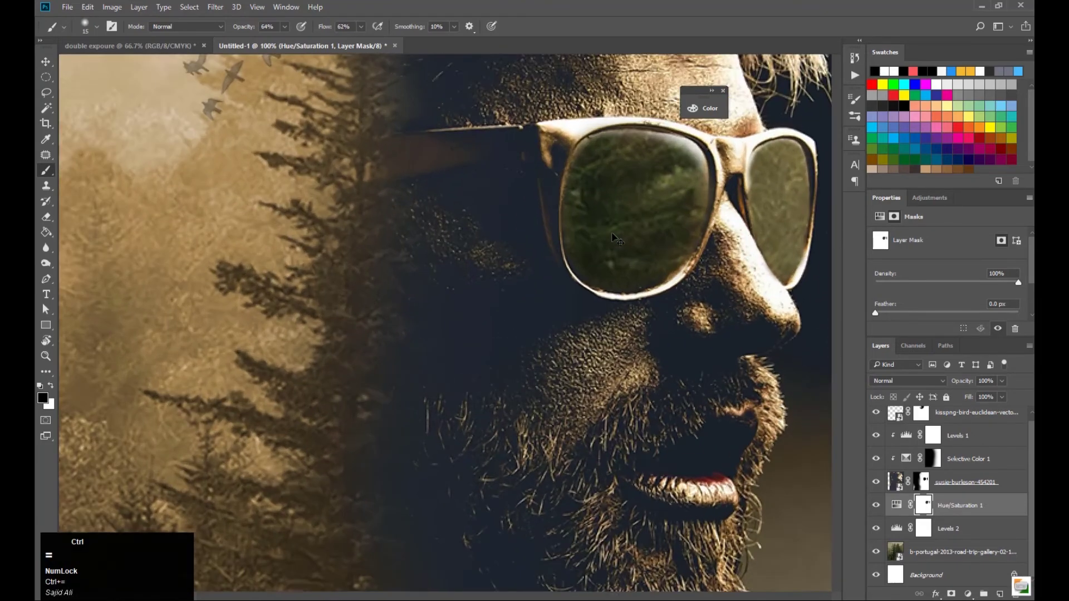
pyautogui.moveTo(637, 222)
pyautogui.mouseDown()
pyautogui.moveTo(575, 282)
pyautogui.moveTo(536, 369)
pyautogui.mouseUp()
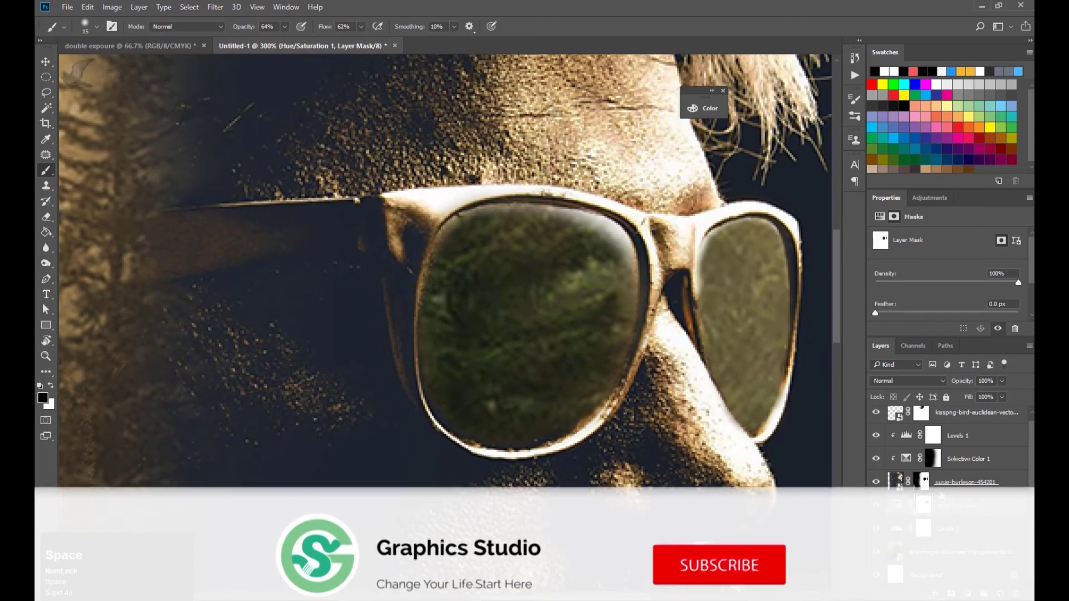
pyautogui.click(921, 483)
pyautogui.moveTo(583, 223)
pyautogui.mouseDown()
pyautogui.moveTo(620, 249)
pyautogui.moveTo(626, 291)
pyautogui.moveTo(597, 229)
pyautogui.moveTo(535, 217)
pyautogui.mouseUp()
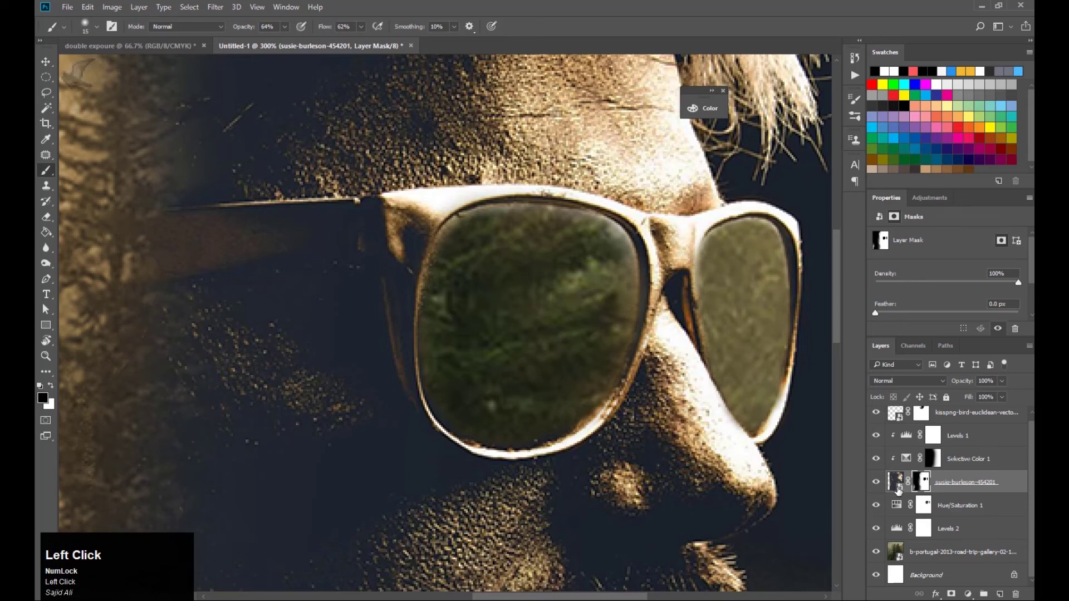
pyautogui.moveTo(604, 273); pyautogui.dragTo(566, 368)
# Warp the forest photo layer, pulling its right edge slightly inward behind the face
pyautogui.hotkey('ctrl', '-')
pyautogui.hotkey('ctrl', '-')
pyautogui.hotkey('ctrl', '-')
pyautogui.hotkey('ctrl', '-')
pyautogui.hotkey('ctrl', '-')
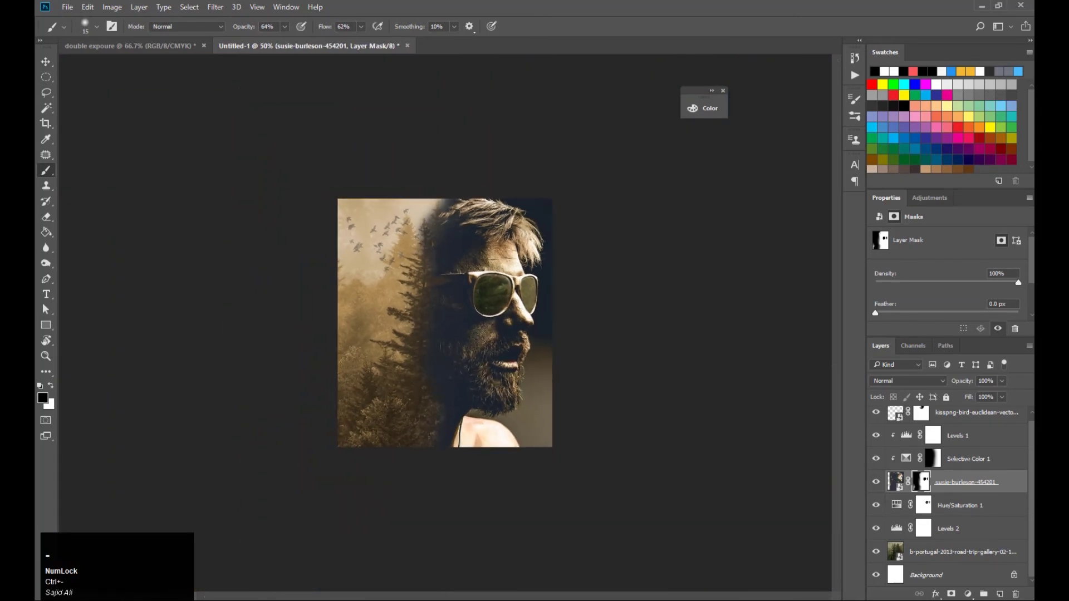
pyautogui.click(941, 554)
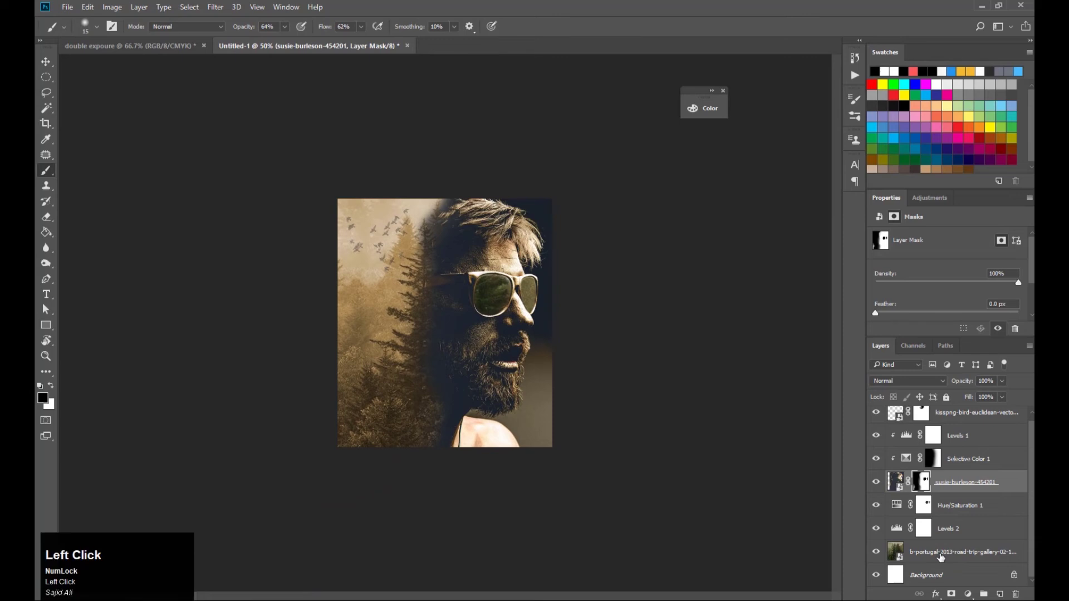
pyautogui.hotkey('ctrl', 't')
pyautogui.rightClick(482, 293)
pyautogui.click(531, 401)
pyautogui.moveTo(407, 218); pyautogui.dragTo(408, 214)
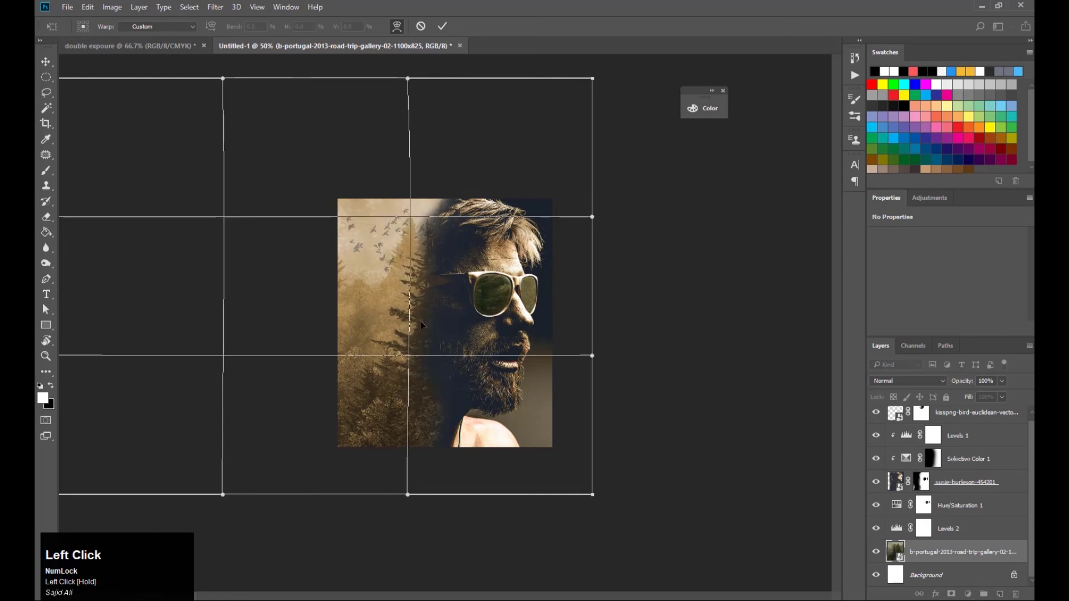
pyautogui.moveTo(563, 377); pyautogui.dragTo(560, 347)
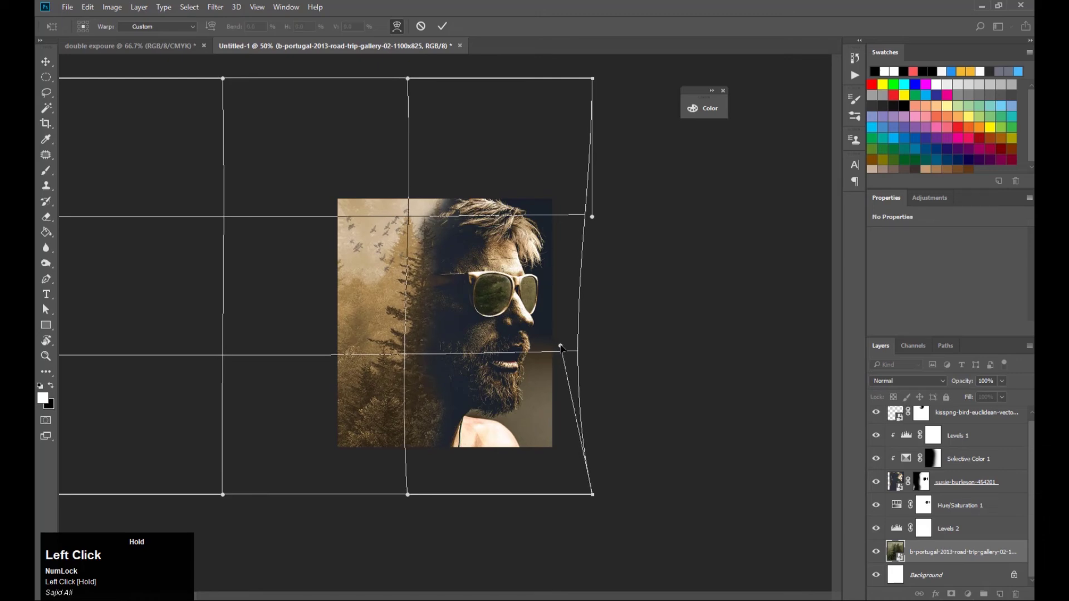
pyautogui.press('Return')
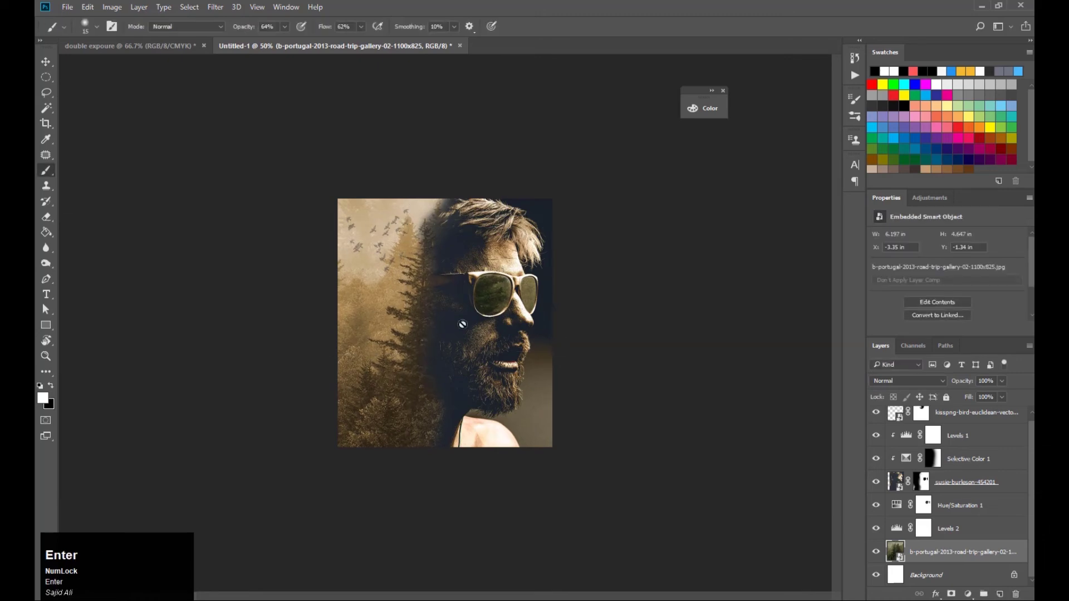
pyautogui.scroll(5, 517, 260)
pyautogui.scroll(4, 521, 261)
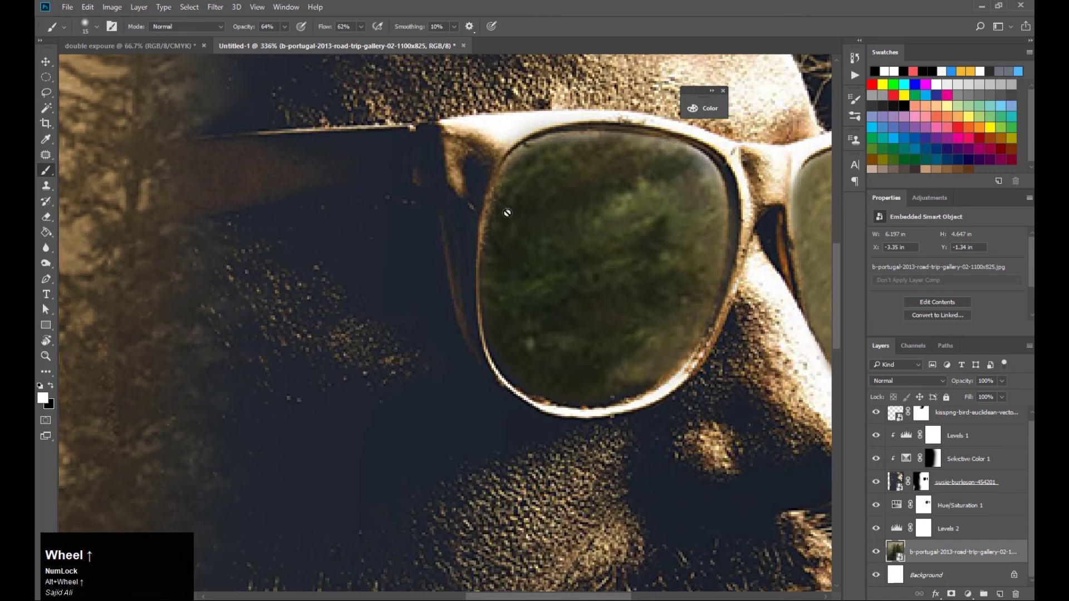
pyautogui.scroll(-7, 633, 285)
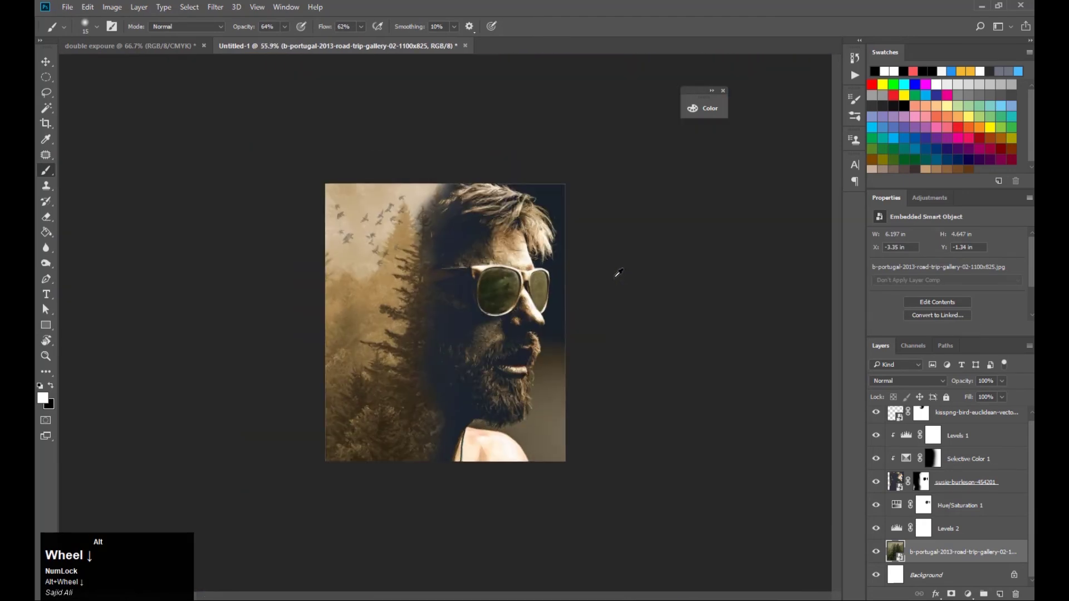
pyautogui.click(46, 61)
pyautogui.click(78, 225)
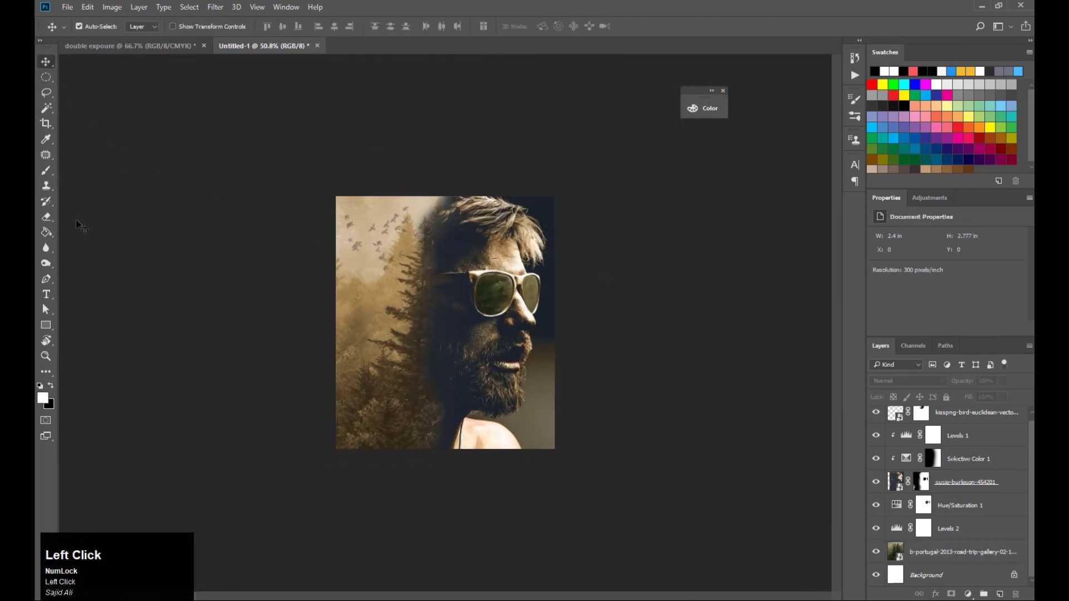
pyautogui.press('alt')
# Add the artist's signature as black text above the Hue/Saturation 1 layer, using the Suddenly Regular font at 60 pt
pyautogui.click(897, 504)
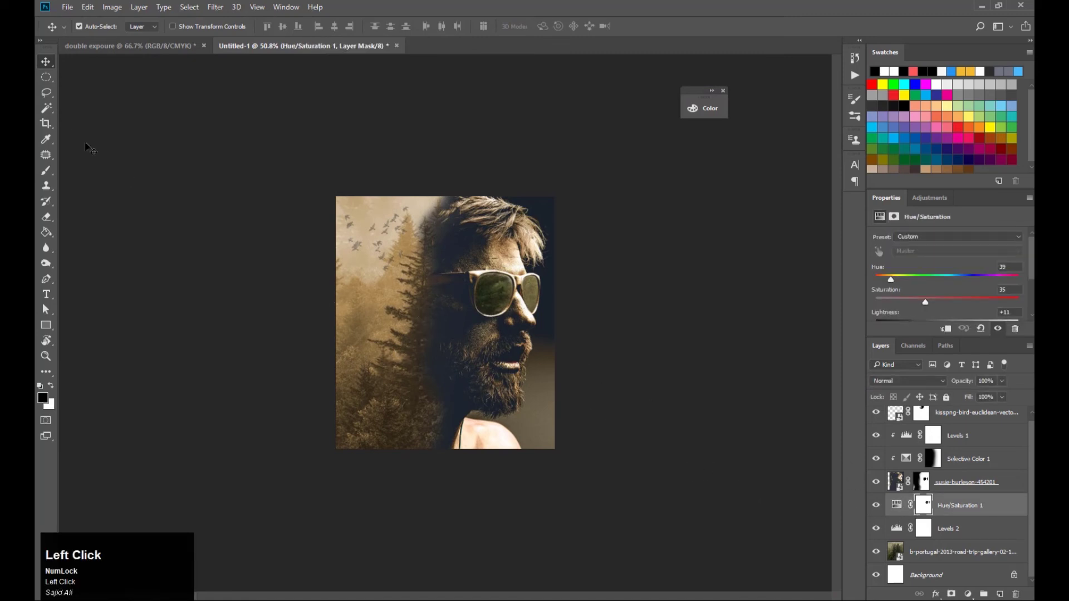
pyautogui.press('t')
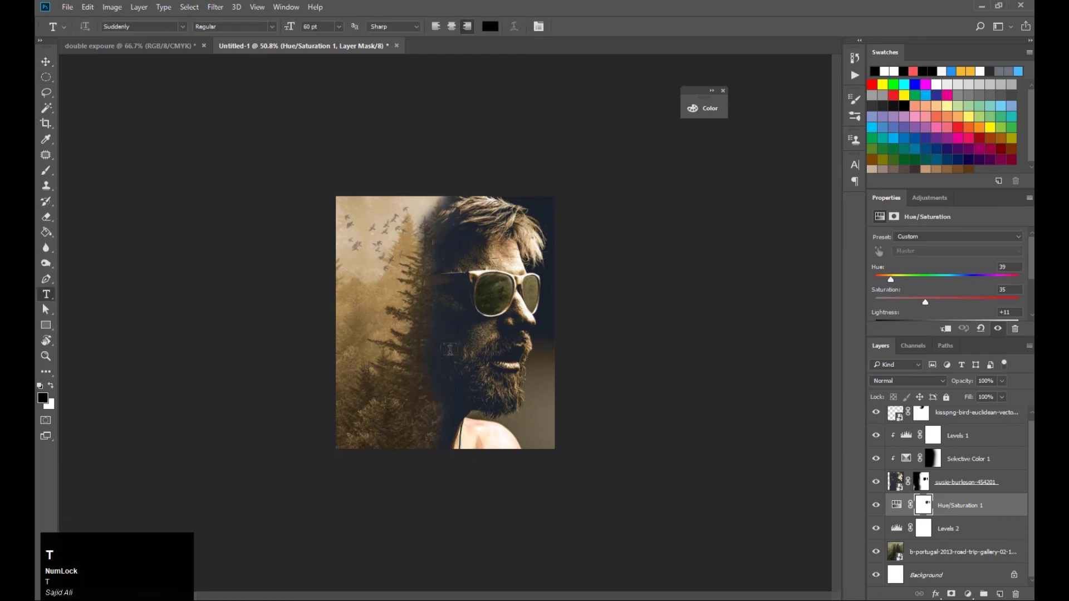
pyautogui.click(431, 350)
pyautogui.write('S')
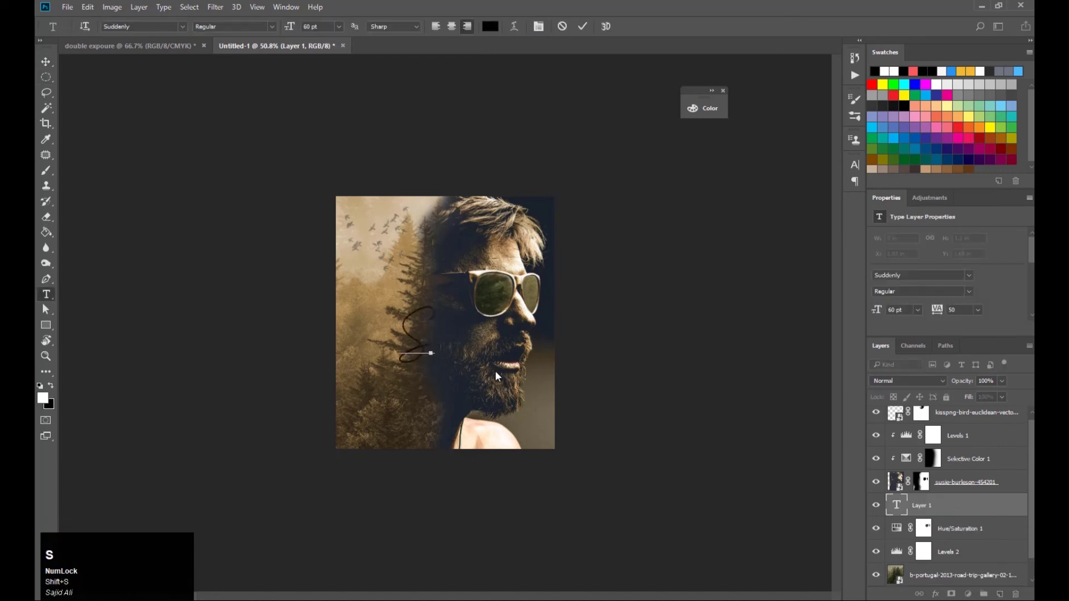
pyautogui.write('ajid')
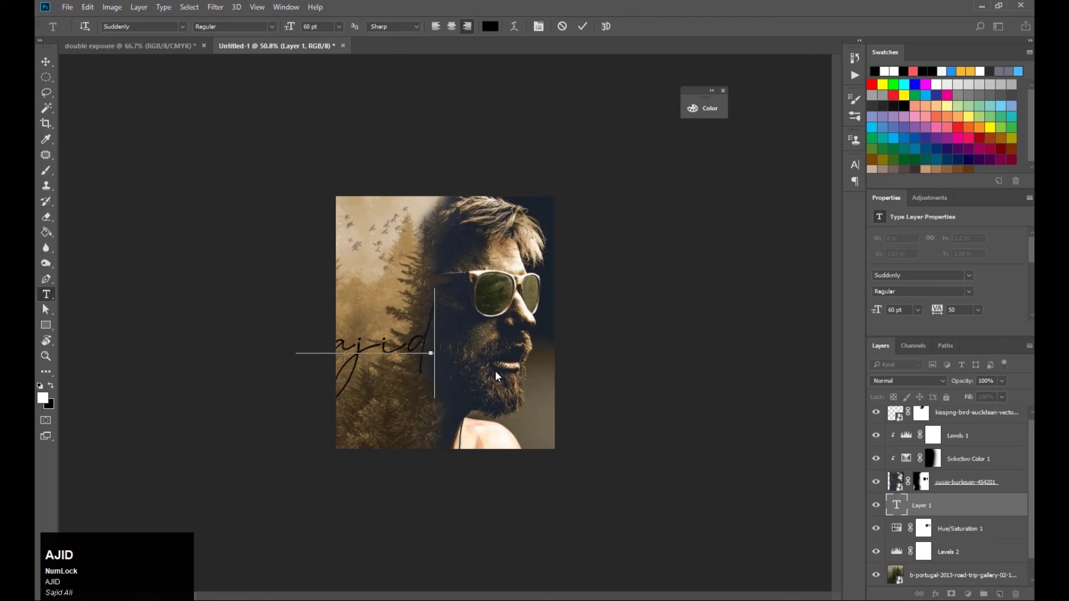
pyautogui.write(' Ali')
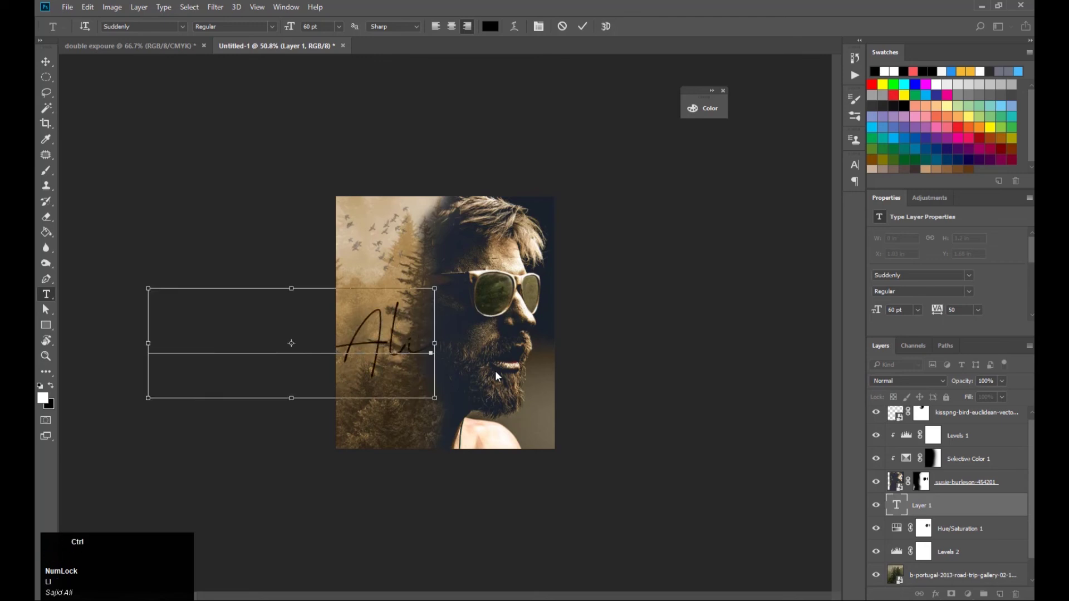
pyautogui.hotkey('ctrl', 'a')
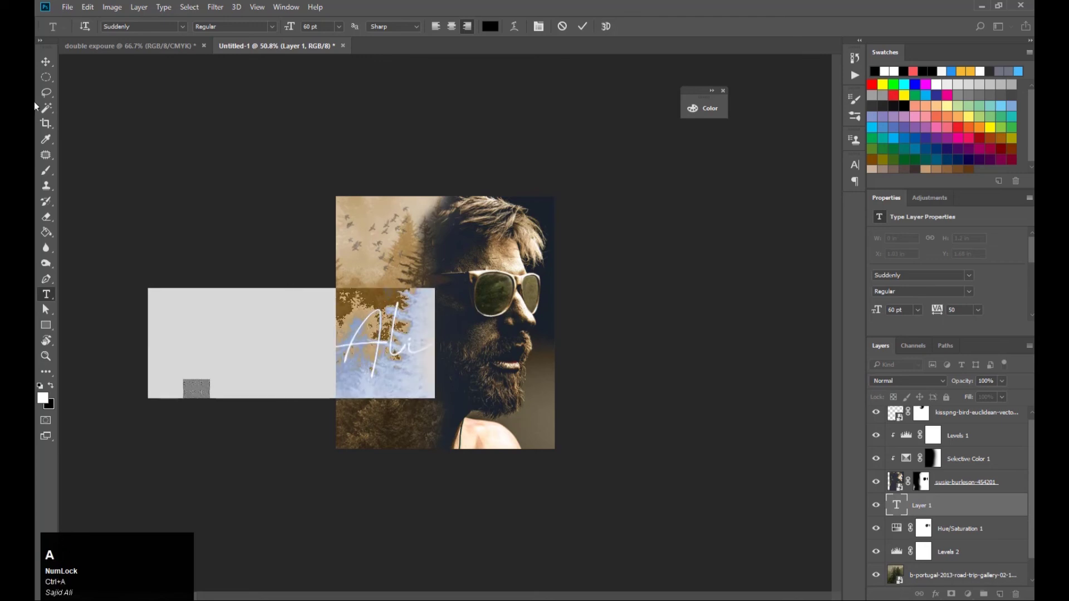
pyautogui.click(50, 61)
# Scale the signature to about 18% in the image's lower-right corner and bring its layer to the front
pyautogui.hotkey('ctrl', 't')
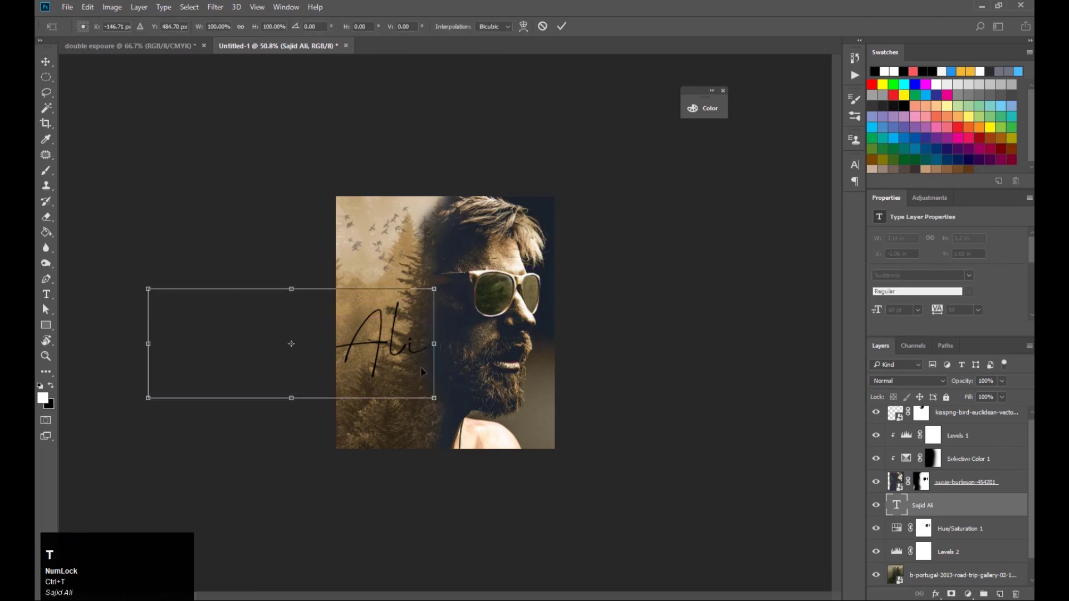
pyautogui.moveTo(444, 398); pyautogui.dragTo(537, 417)
pyautogui.press('Return')
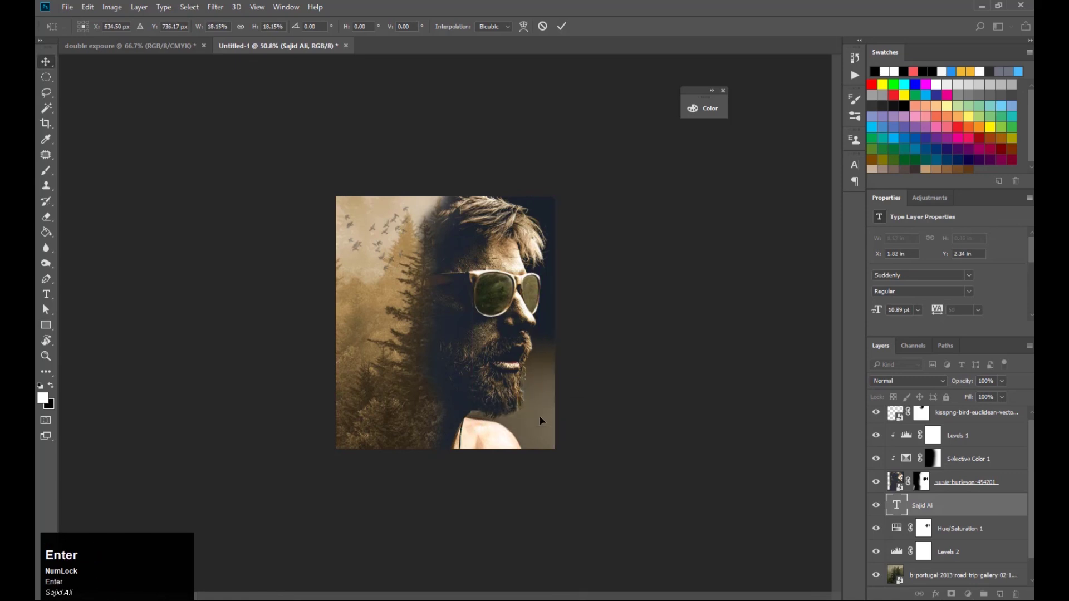
pyautogui.hotkey('ctrl', 'shift', ']')
pyautogui.press('ctrl')
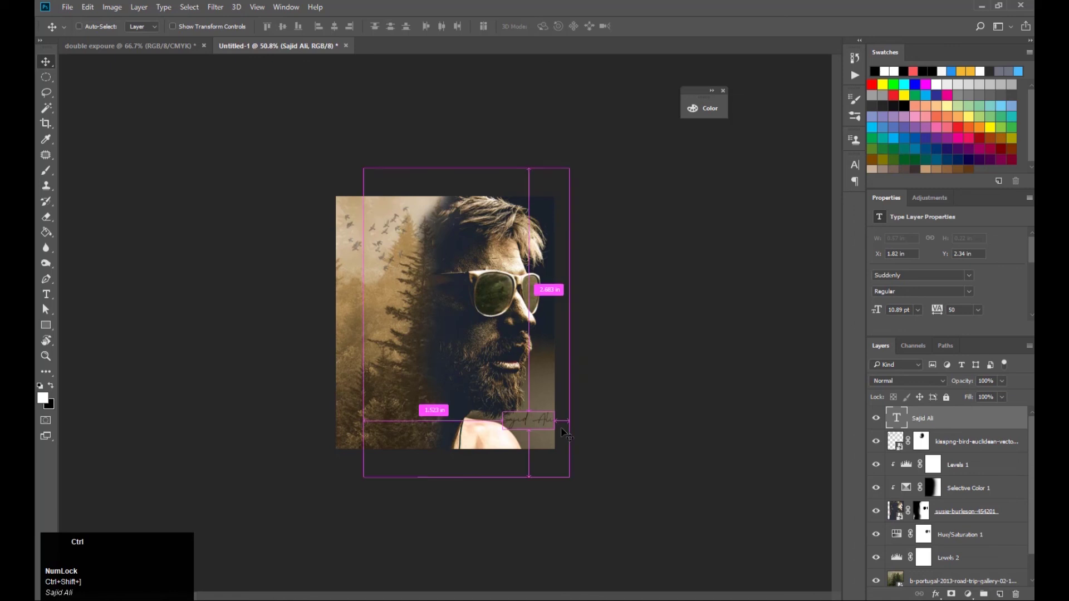
# Scale the signature to about 77%, rotate it about -27.6°, and place it beside the man's shoulder near the image's lower-right corner
pyautogui.press('ctrl')
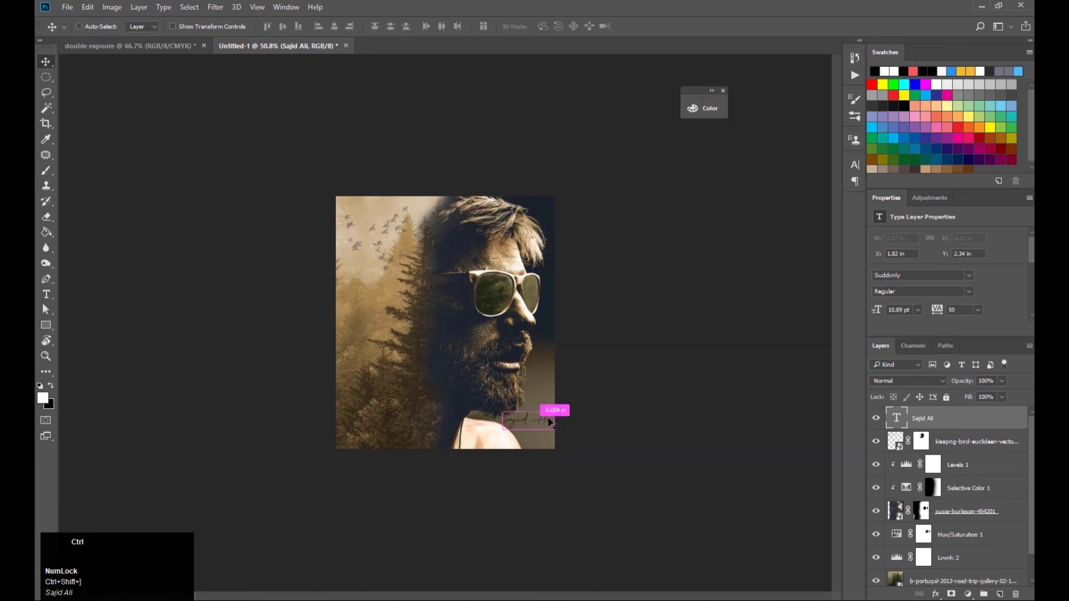
pyautogui.hotkey('ctrl', 't')
pyautogui.moveTo(559, 418); pyautogui.dragTo(529, 417)
pyautogui.scroll(5, 531, 423)
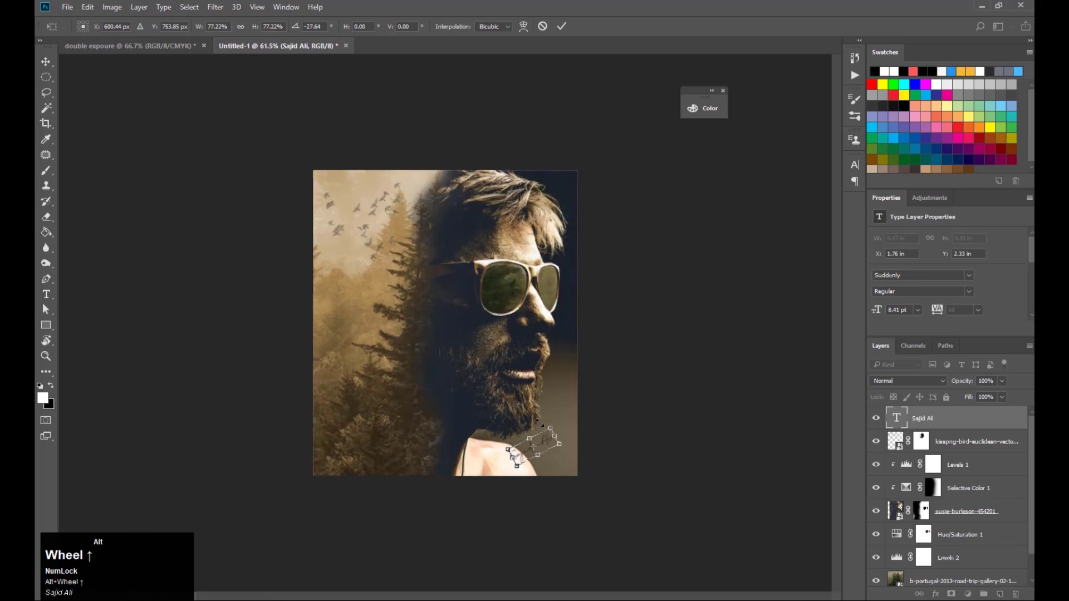
pyautogui.moveTo(618, 537); pyautogui.dragTo(632, 543)
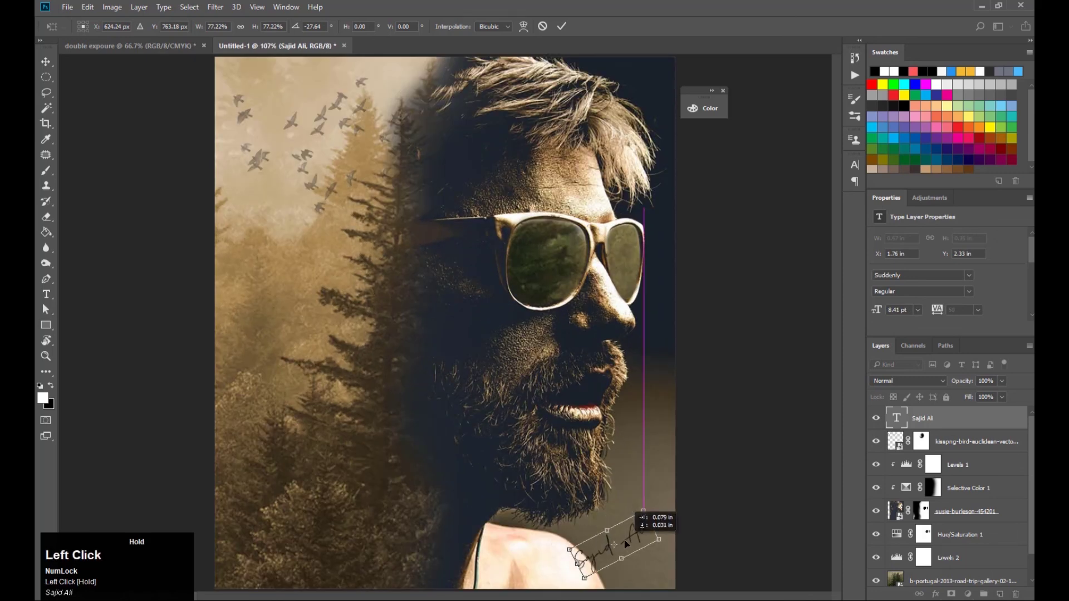
pyautogui.scroll(-4, 632, 537)
pyautogui.press('Return')
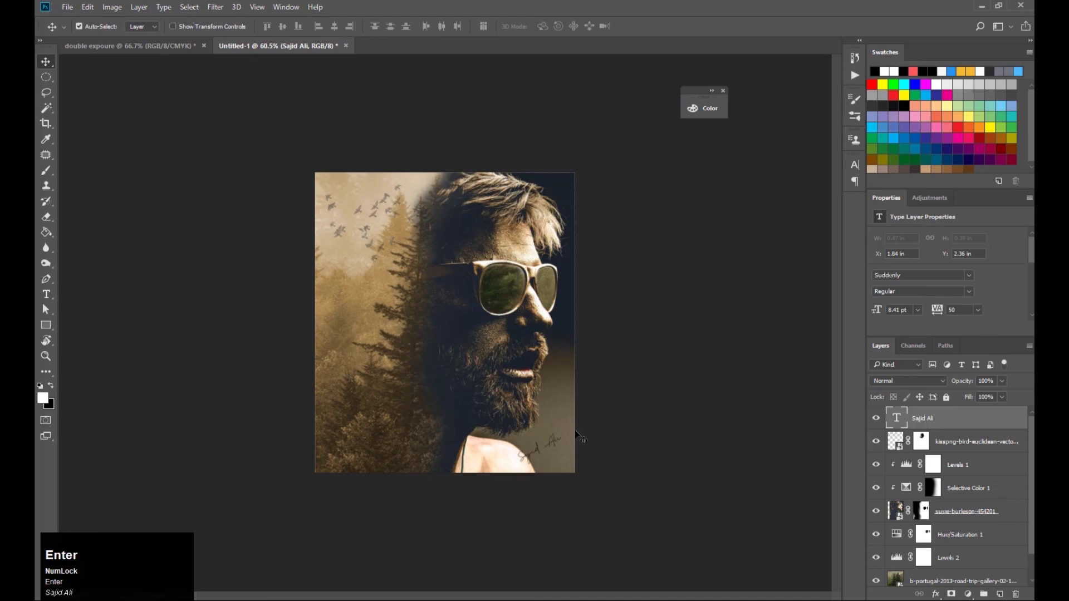
# Hide the panels and fit the whole image on screen to examine the finished double exposure
pyautogui.scroll(-2, 574, 420)
pyautogui.scroll(-2, 562, 428)
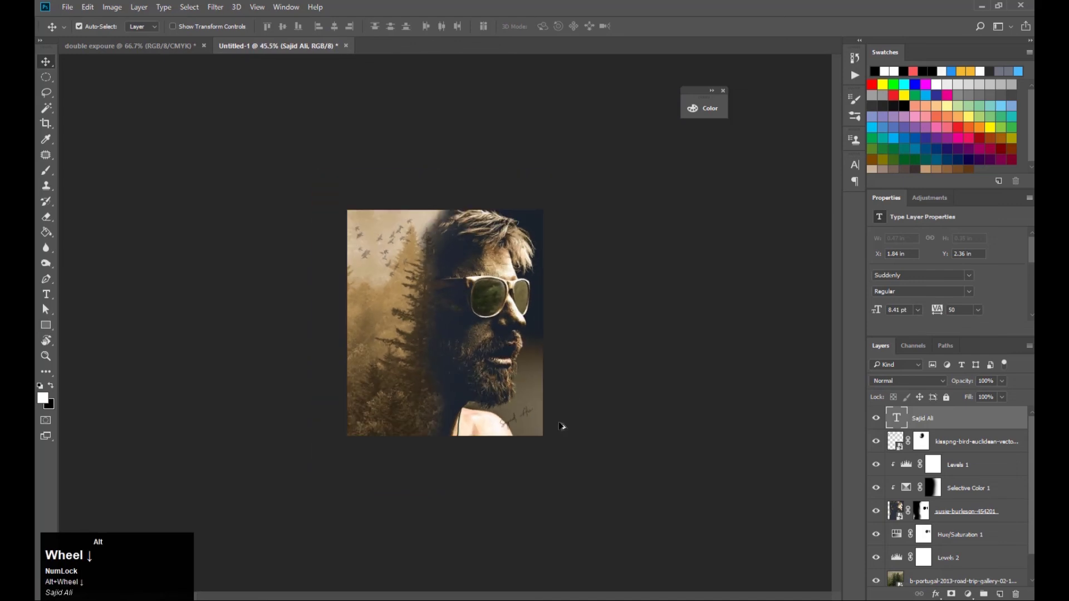
pyautogui.hotkey('ctrl', '=')
pyautogui.hotkey('ctrl', '=')
pyautogui.hotkey('ctrl', '=')
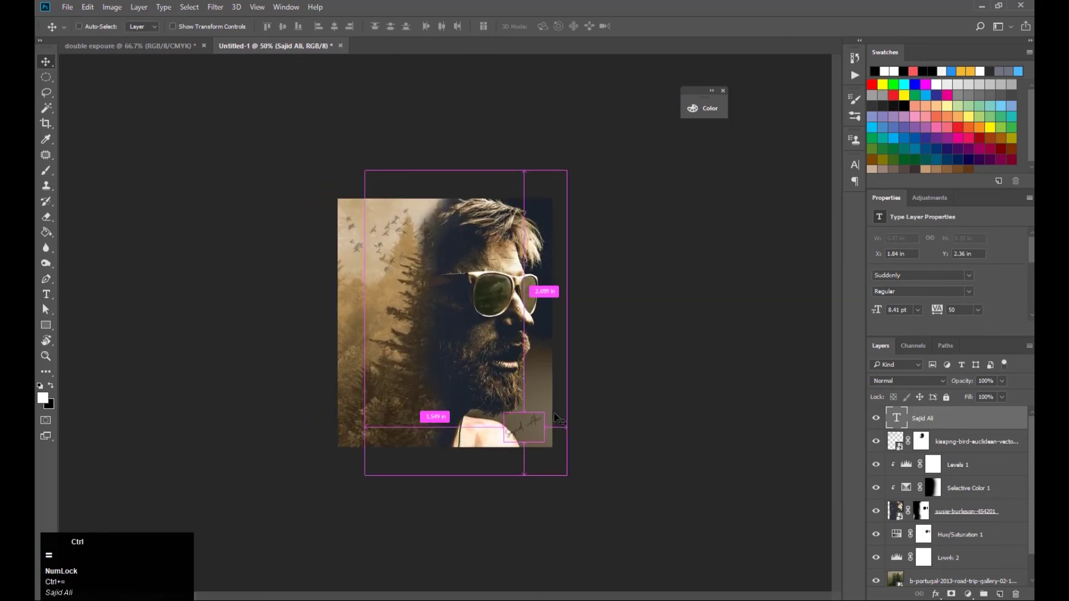
pyautogui.press('Tab')
pyautogui.hotkey('ctrl', '0')
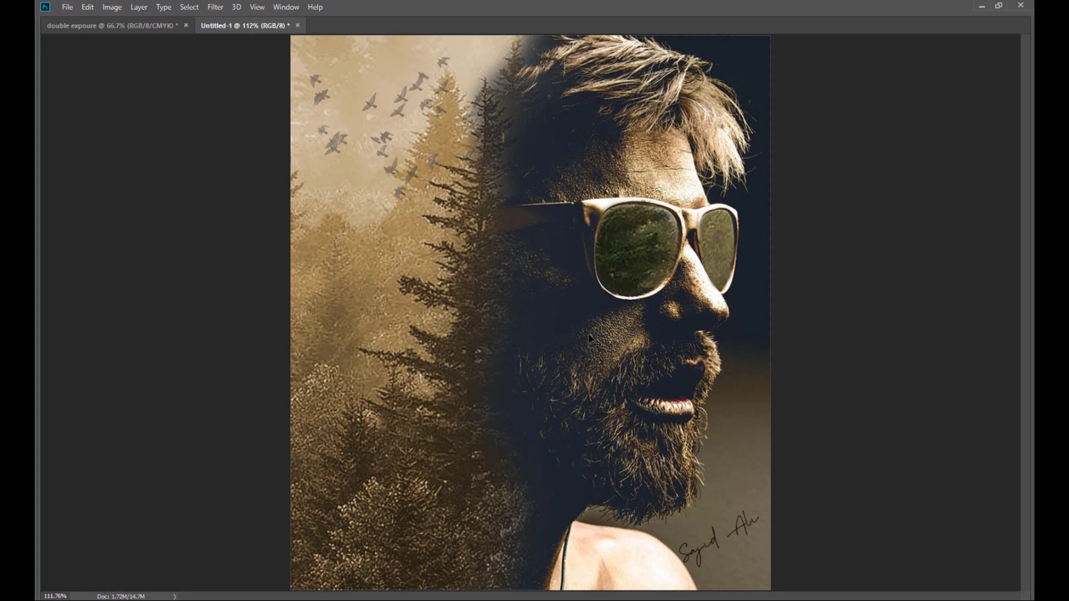